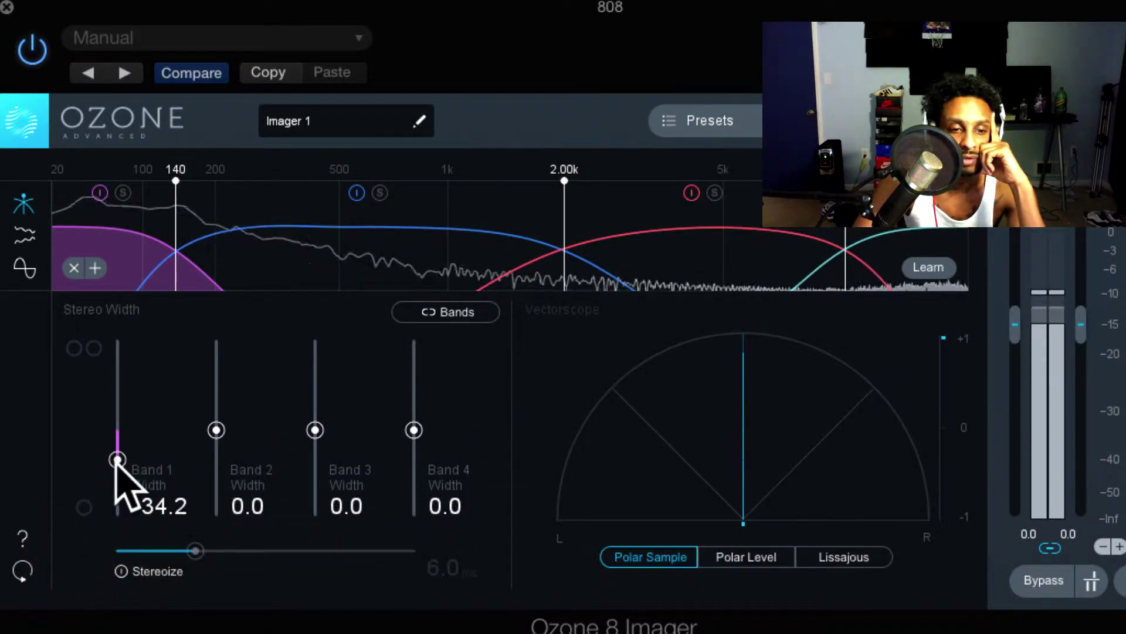
- Fine-tune the narrowing of Band 1's stereo width in the Ozone Imager on the 808 channel
{"action": "left_click_drag", "start_coordinate": [117, 460], "coordinate": [118, 461]}
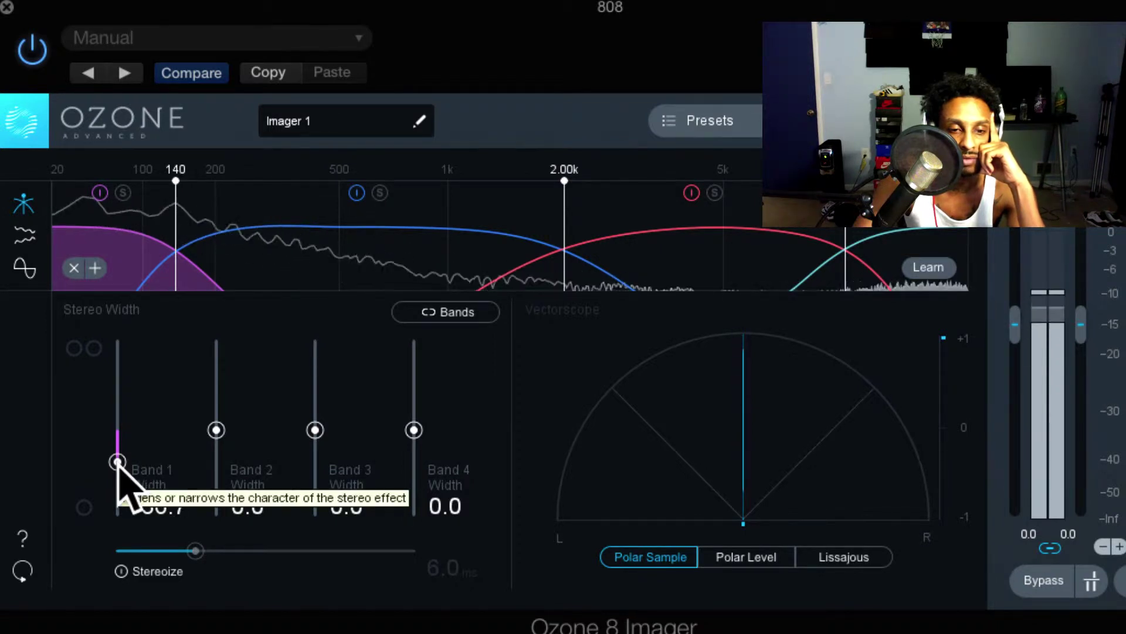
{"action": "left_click_drag", "start_coordinate": [117, 462], "coordinate": [117, 456]}
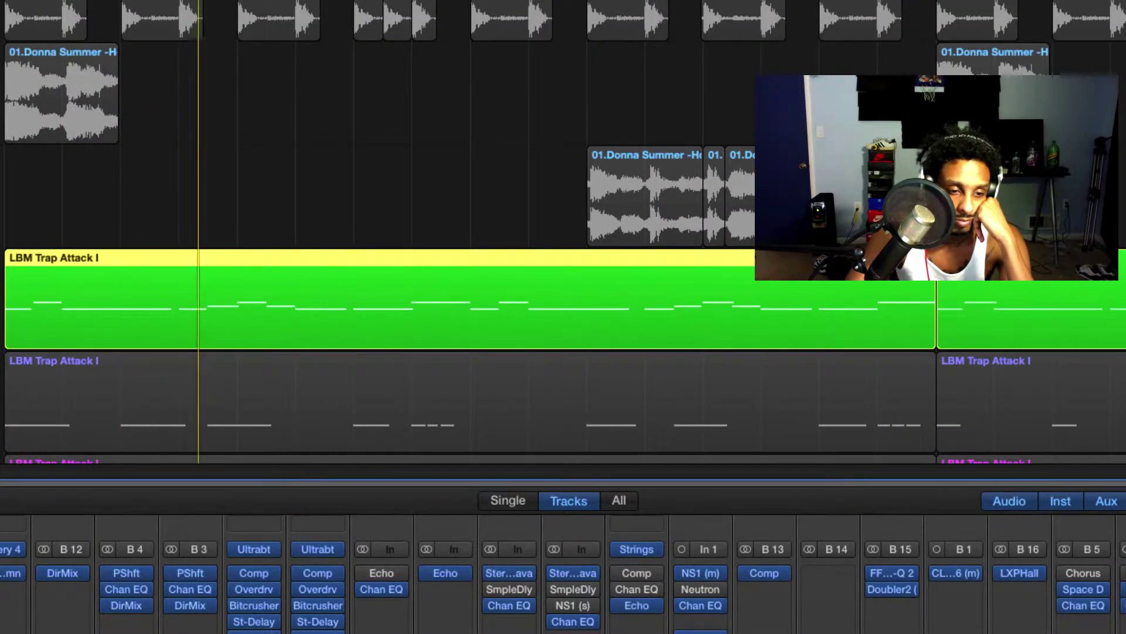
- Insert the Waves CLA-76 stereo compressor after the Ozone Imager on the 808 channel
{"action": "left_click", "coordinate": [196, 451]}
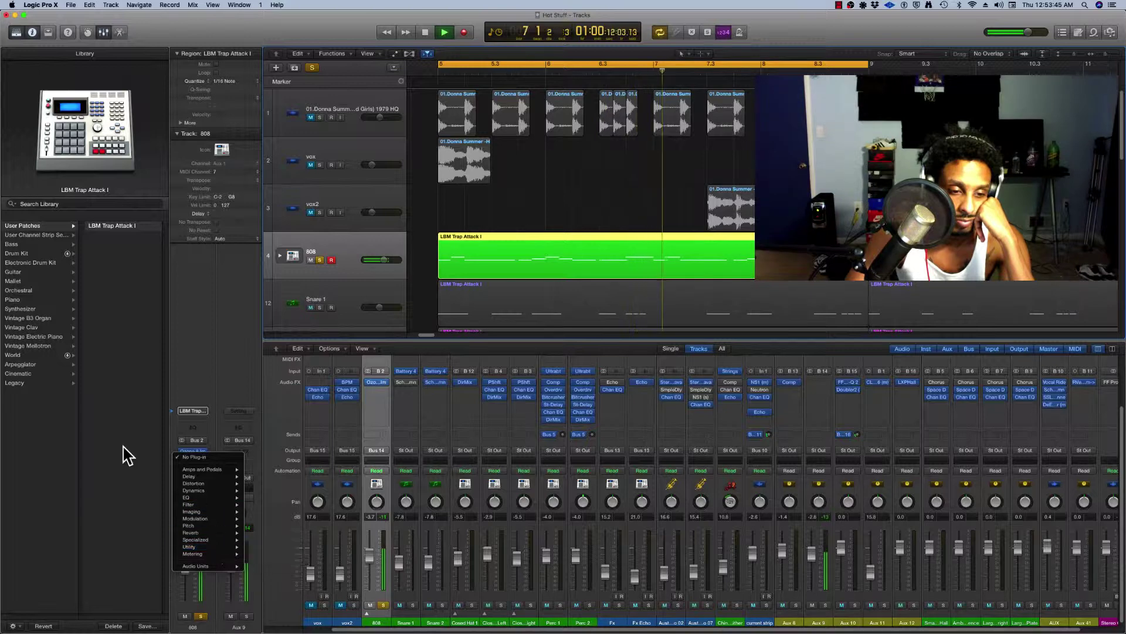
{"action": "left_click", "coordinate": [193, 463]}
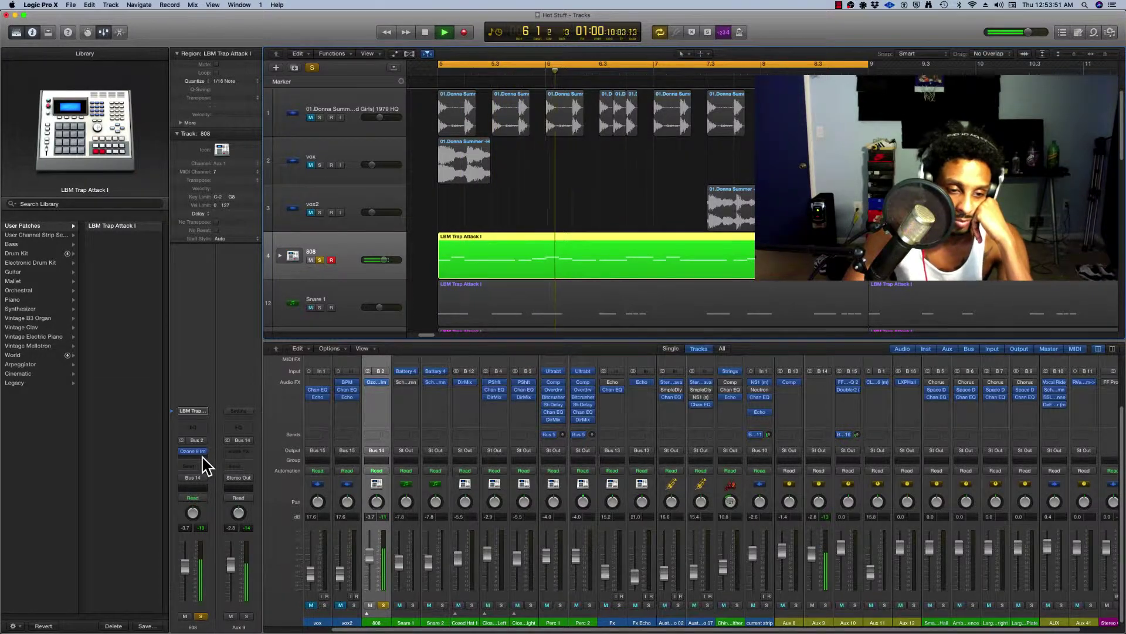
{"action": "left_click", "coordinate": [203, 455]}
{"action": "mouse_move", "coordinate": [225, 564]}
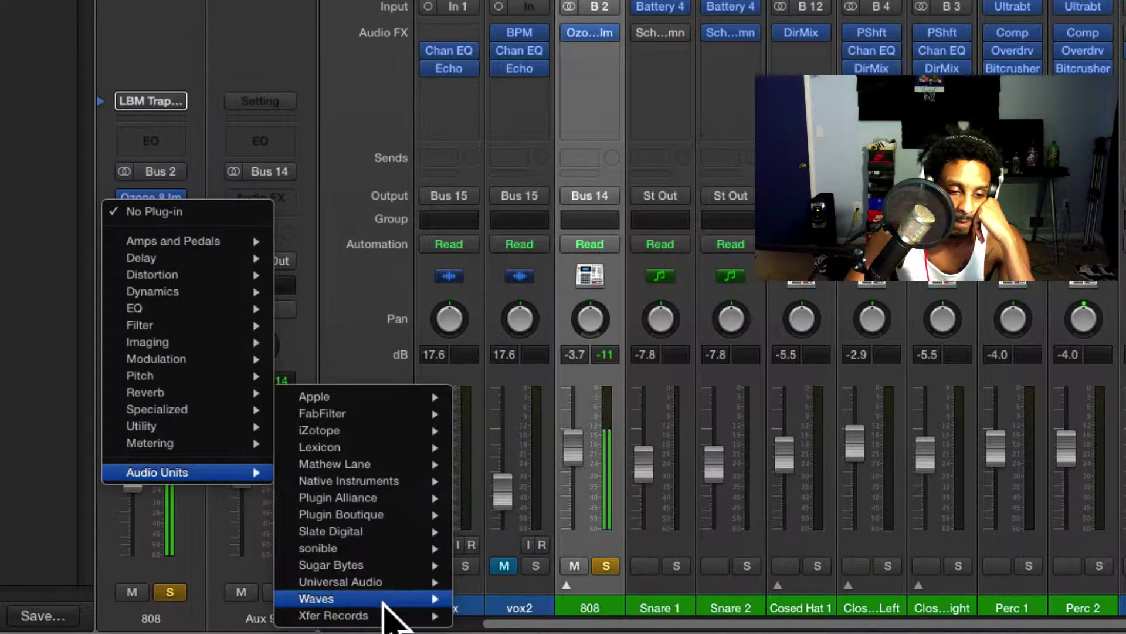
{"action": "mouse_move", "coordinate": [384, 599]}
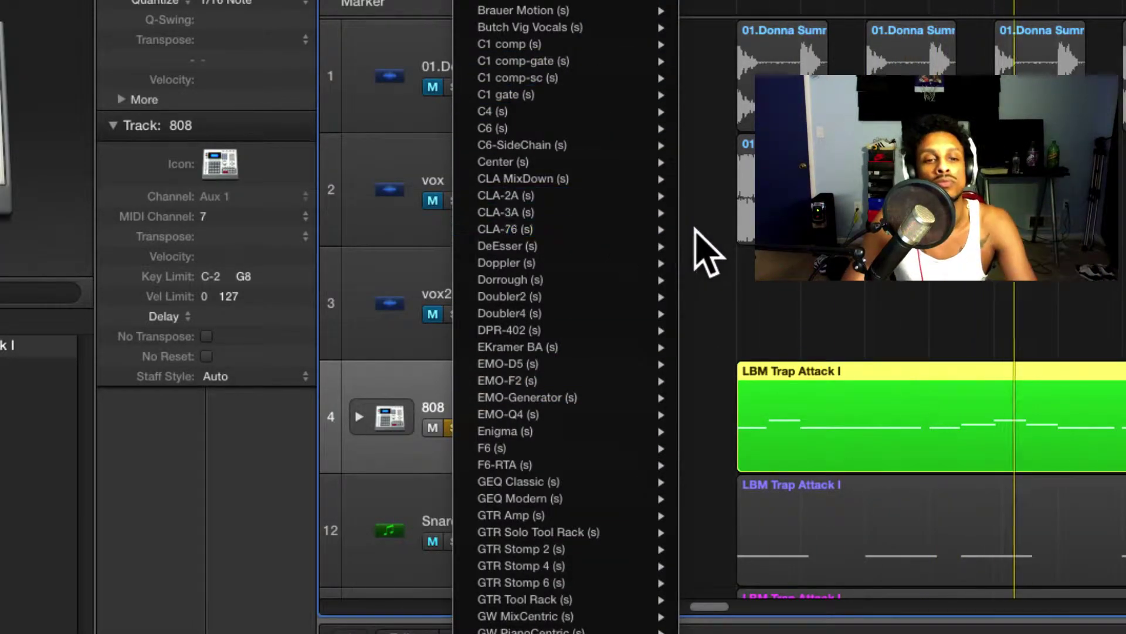
{"action": "mouse_move", "coordinate": [645, 229]}
{"action": "left_click", "coordinate": [728, 231]}
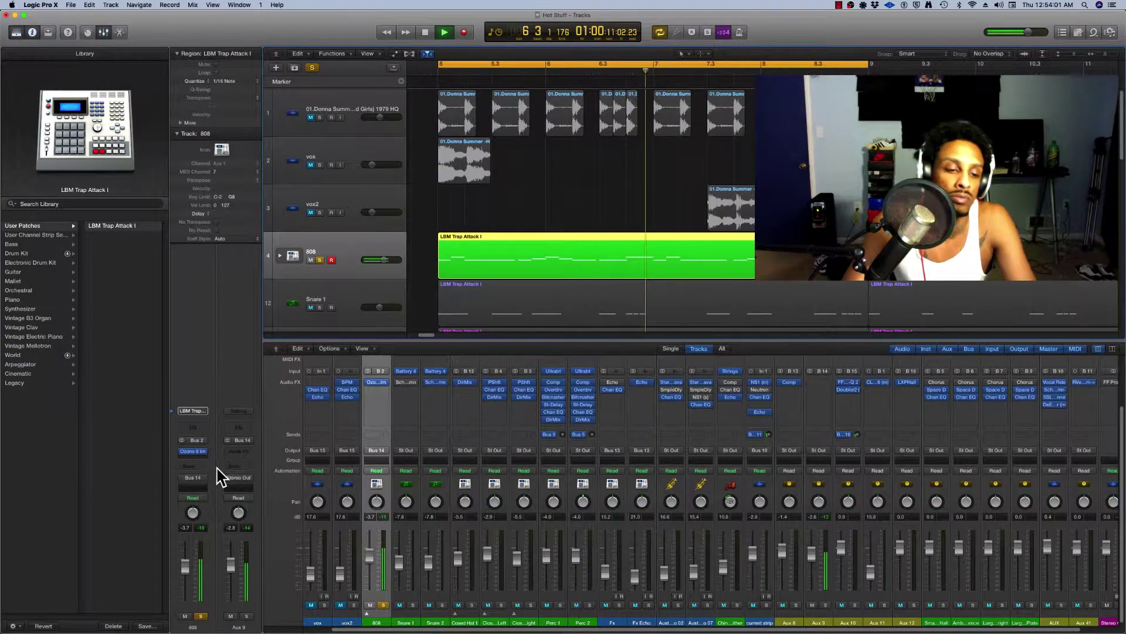
{"action": "left_click_drag", "start_coordinate": [212, 50], "coordinate": [702, 246]}
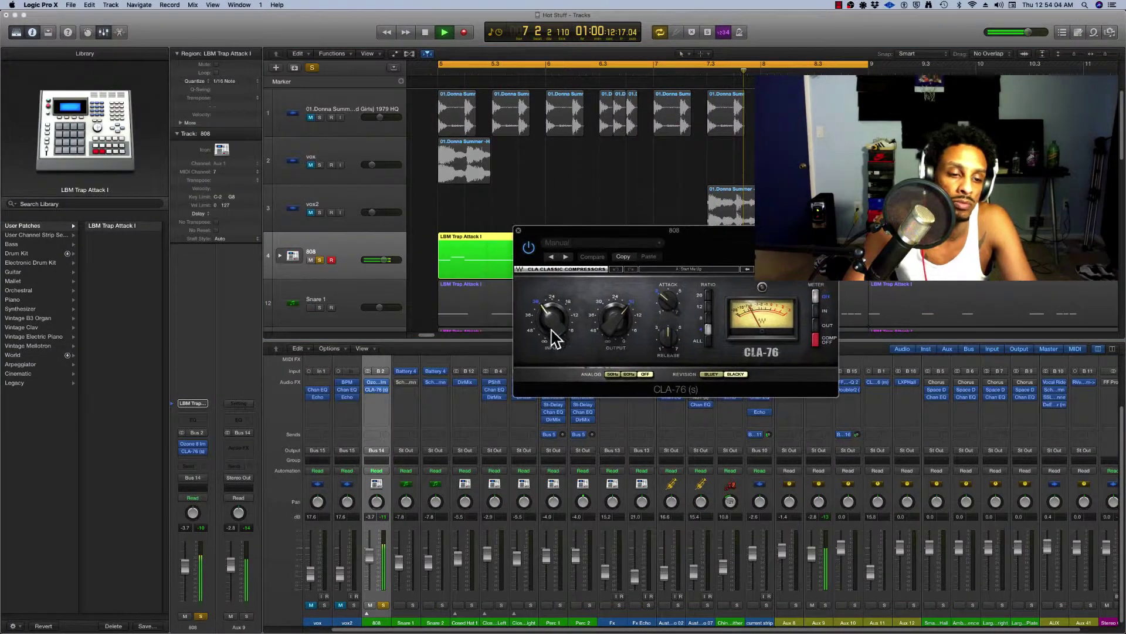
- Insert a stereo FabFilter Pro-Q 2 between the Ozone Imager and the CLA-76 on the 808 channel
{"action": "left_click", "coordinate": [194, 455]}
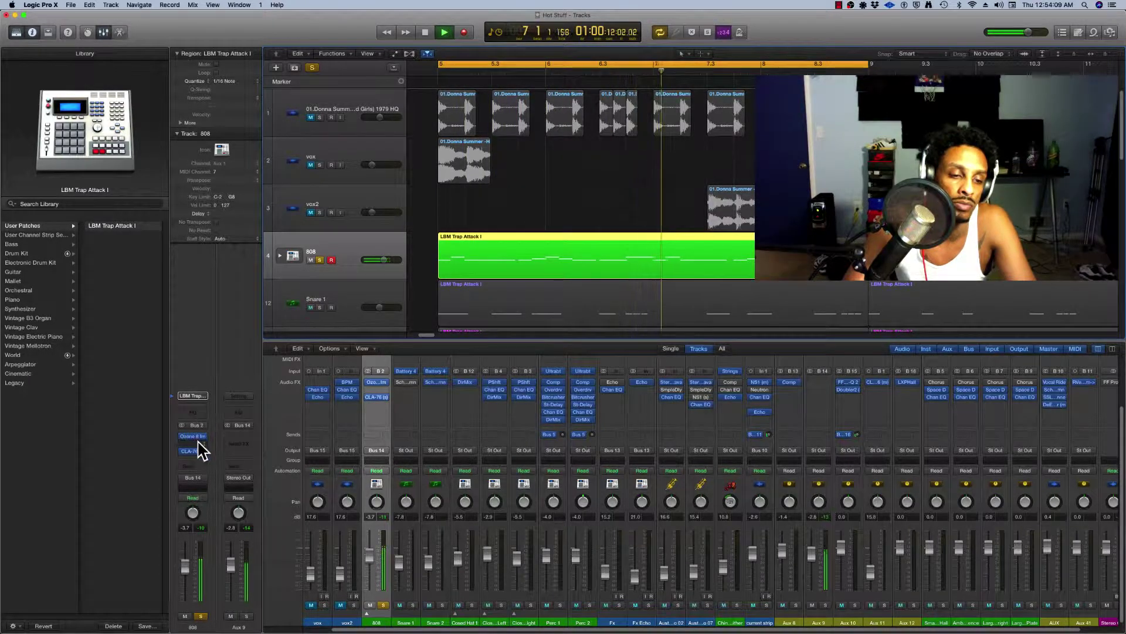
{"action": "left_click", "coordinate": [204, 447]}
{"action": "mouse_move", "coordinate": [228, 551]}
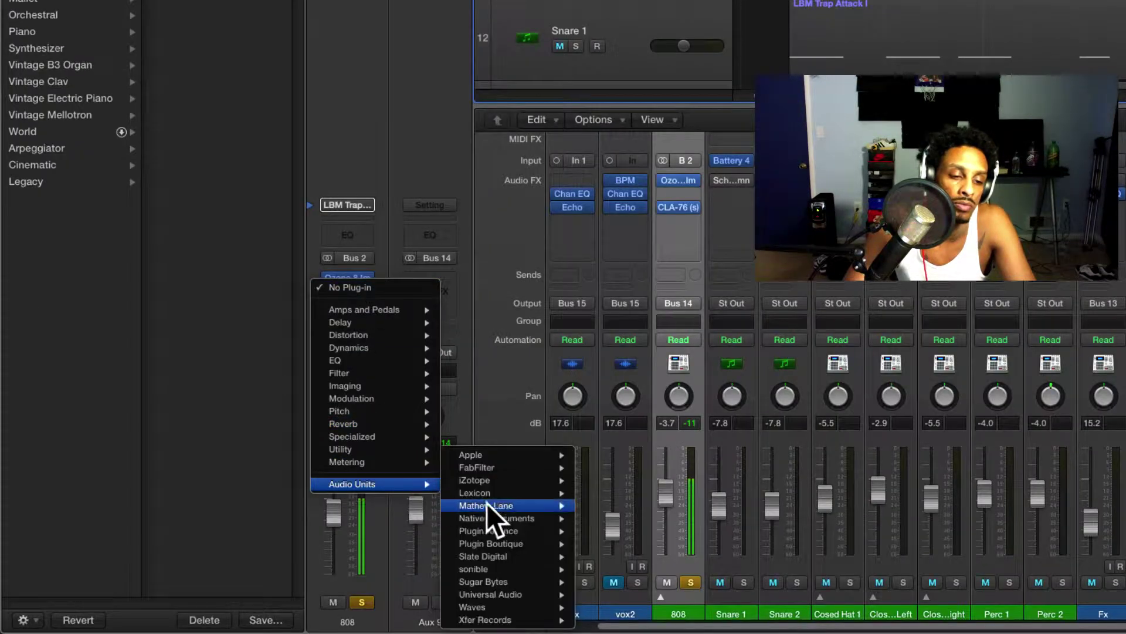
{"action": "mouse_move", "coordinate": [279, 548]}
{"action": "mouse_move", "coordinate": [506, 466]}
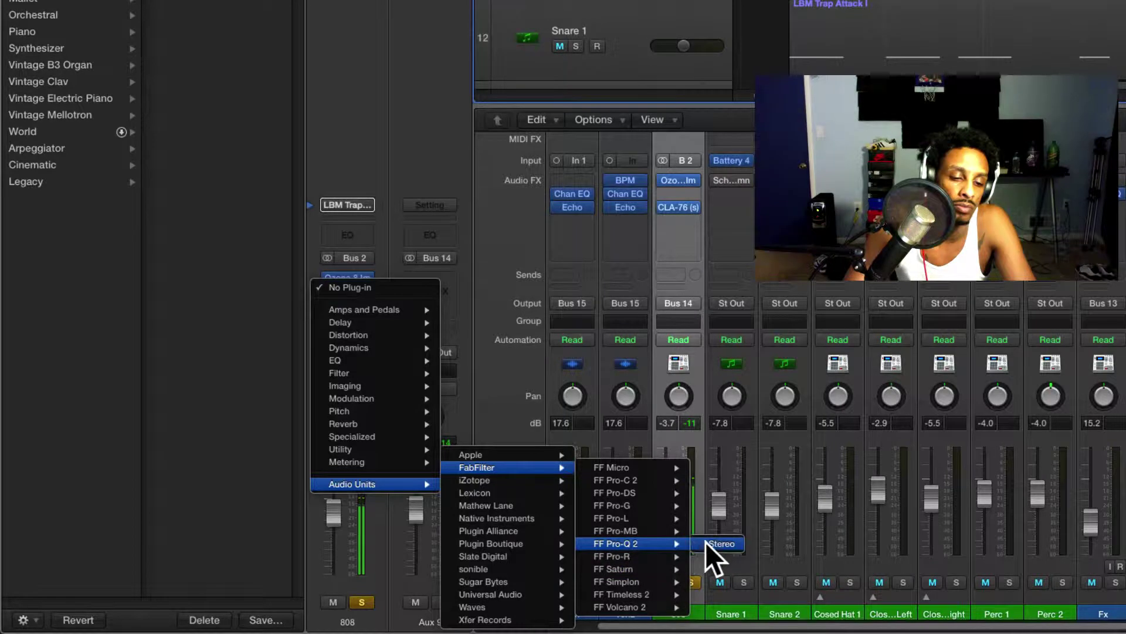
{"action": "left_click", "coordinate": [705, 542]}
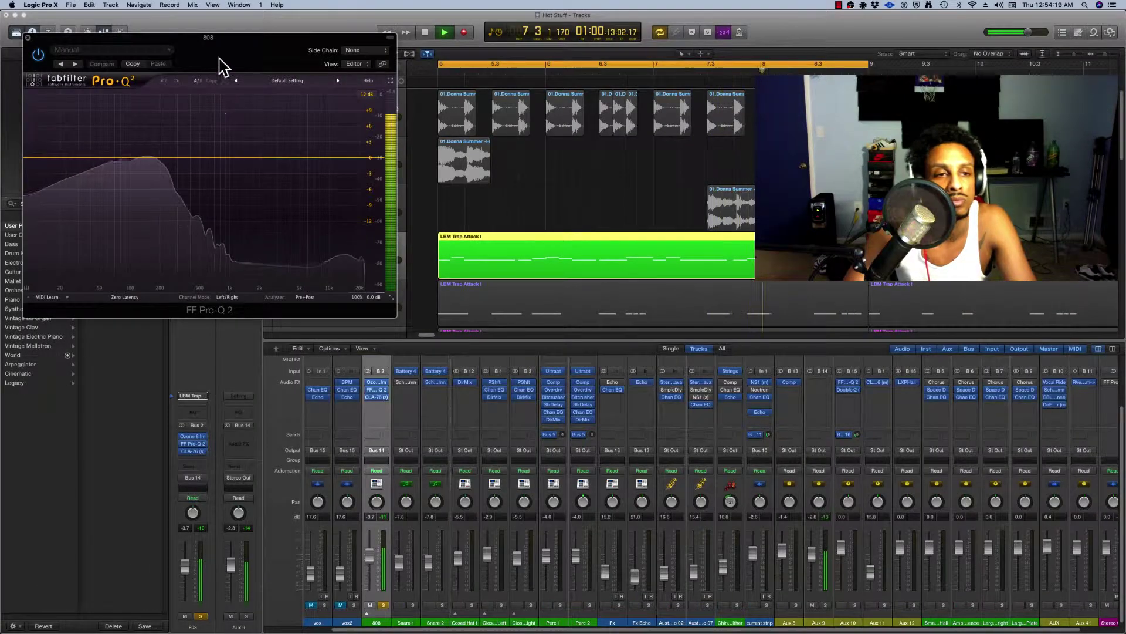
{"action": "left_click_drag", "start_coordinate": [221, 63], "coordinate": [432, 144]}
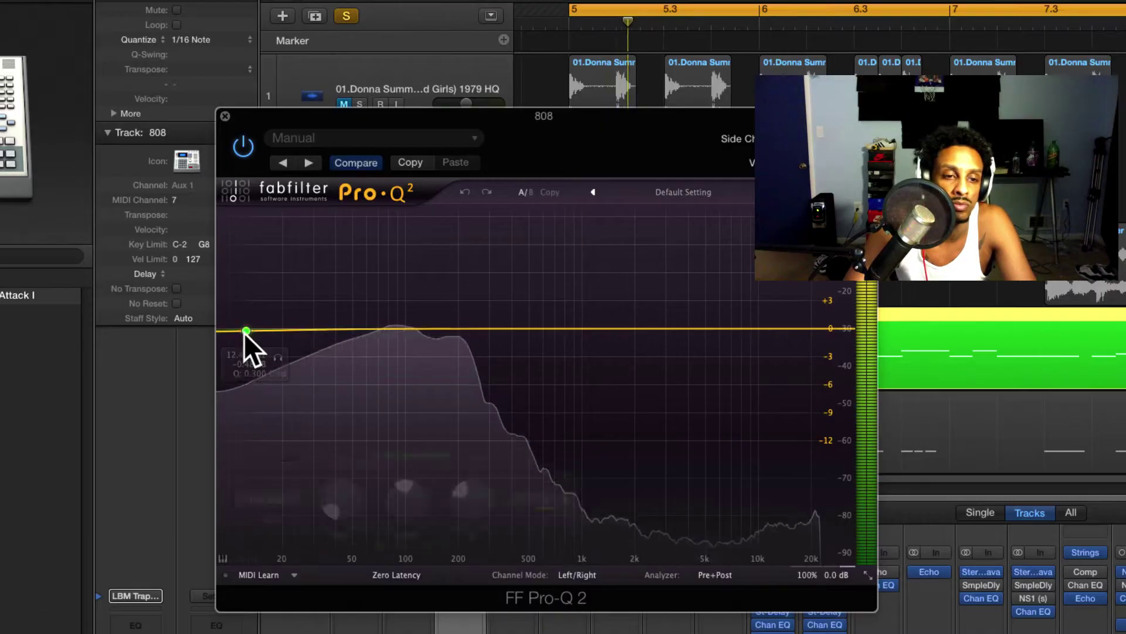
- Add a 12 dB/oct Low Cut band at about 30 Hz in Pro-Q 2
{"action": "left_click", "coordinate": [253, 246]}
{"action": "left_click_drag", "start_coordinate": [238, 358], "coordinate": [237, 403]}
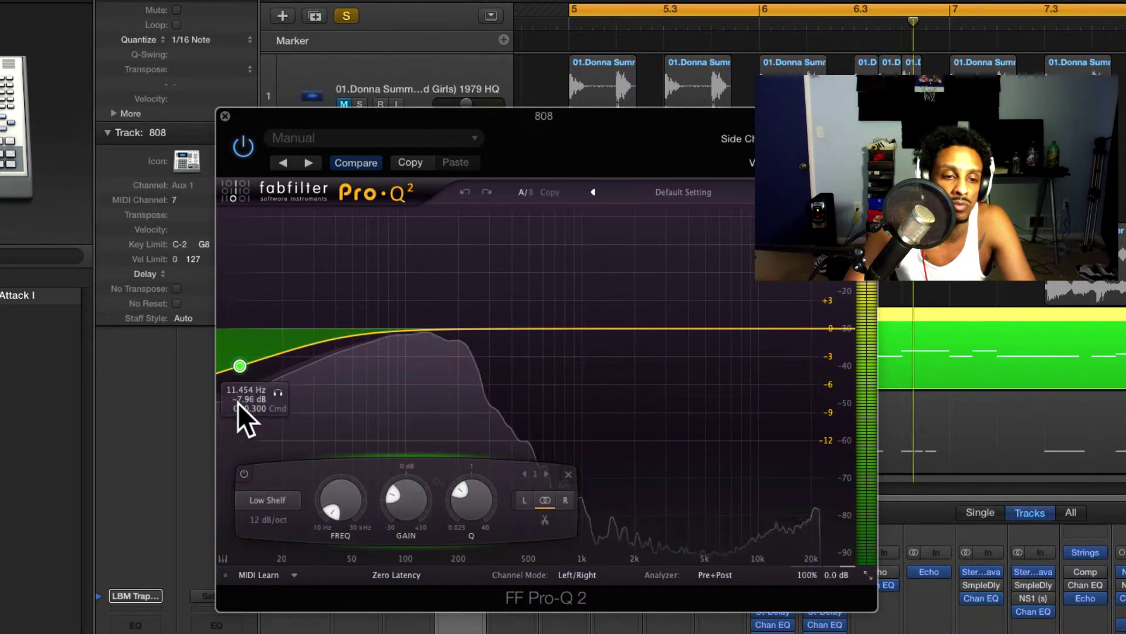
{"action": "left_click", "coordinate": [280, 501]}
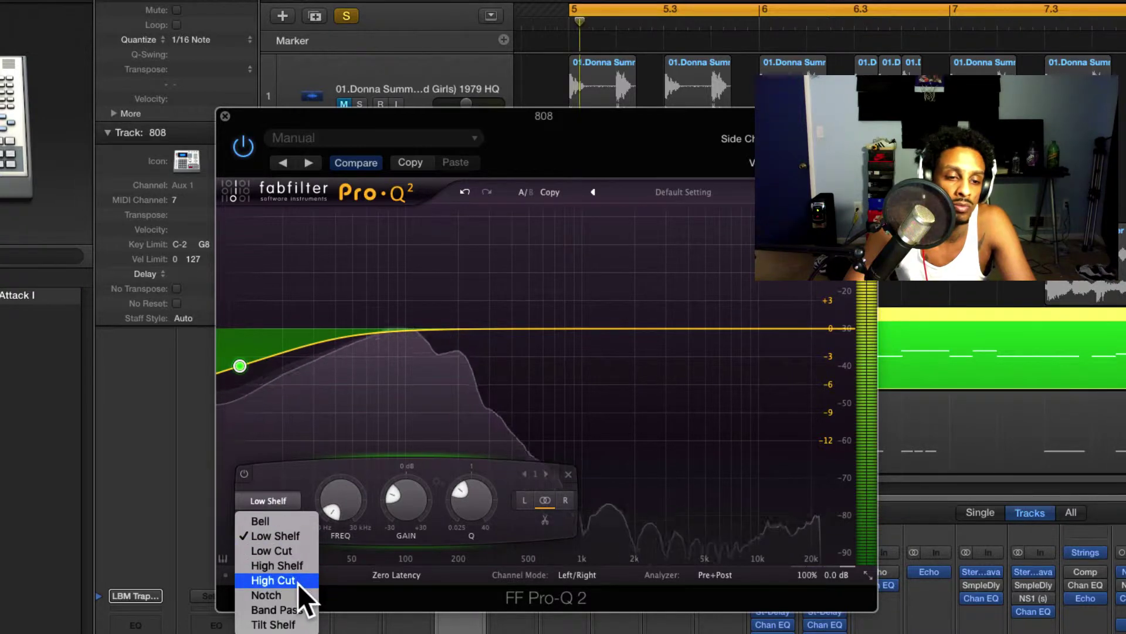
{"action": "left_click", "coordinate": [297, 550]}
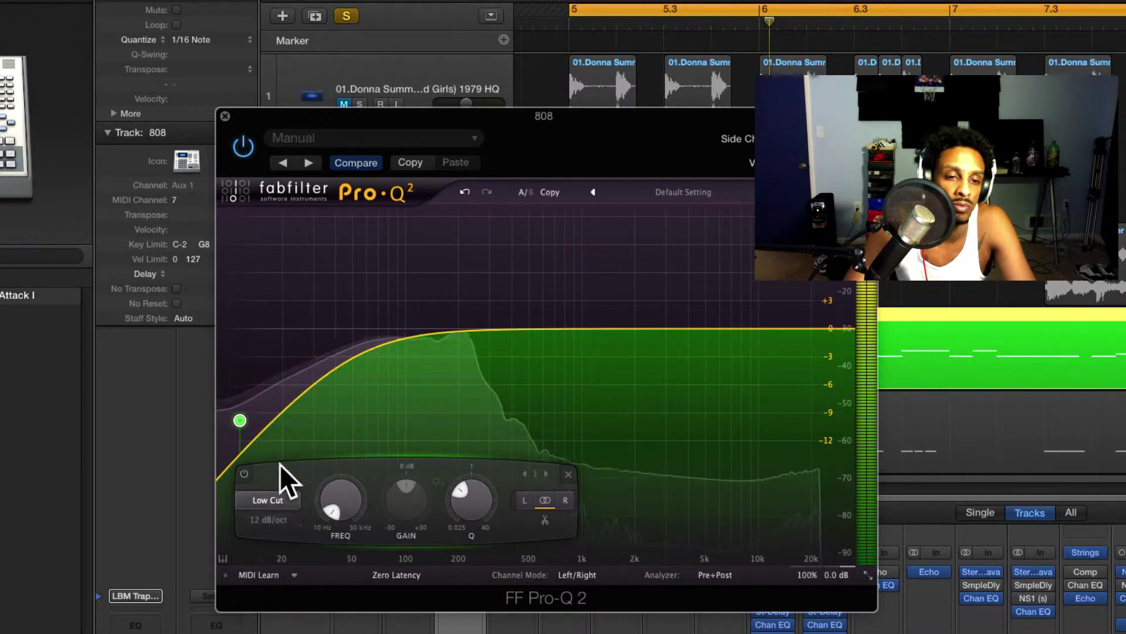
{"action": "left_click_drag", "start_coordinate": [240, 419], "coordinate": [316, 337]}
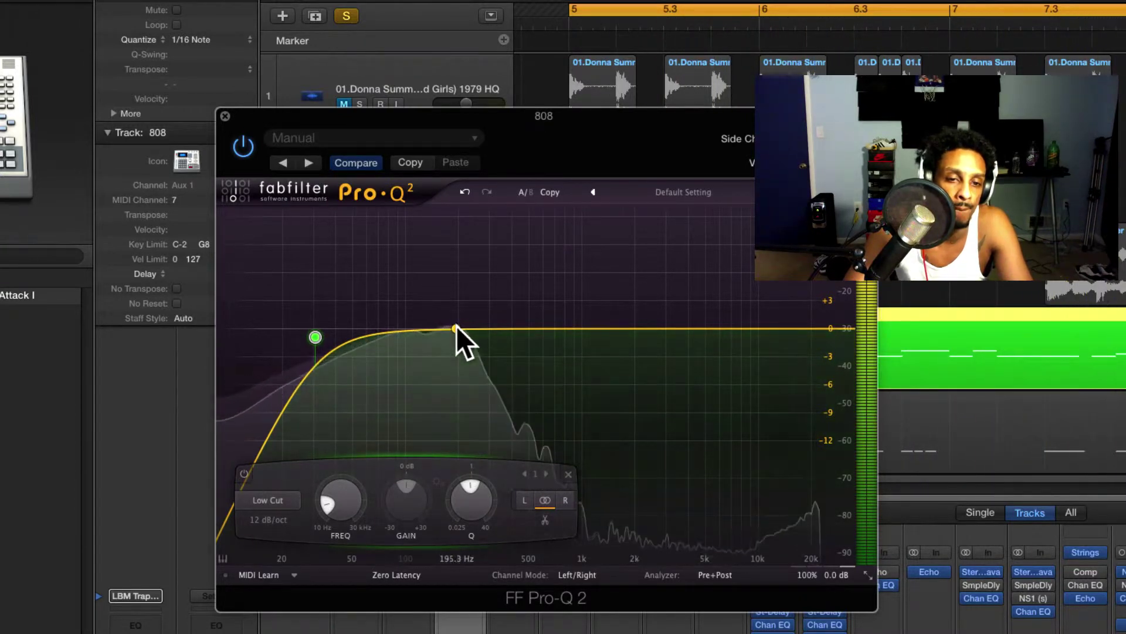
- Add a narrow bell band with a Q of about 14.3 and sweep it to about 324 Hz with a 10 dB boost
{"action": "mouse_move", "coordinate": [456, 326]}
{"action": "left_mouse_down"}
{"action": "mouse_move", "coordinate": [438, 308]}
{"action": "mouse_move", "coordinate": [455, 308]}
{"action": "mouse_move", "coordinate": [439, 312]}
{"action": "left_mouse_up"}
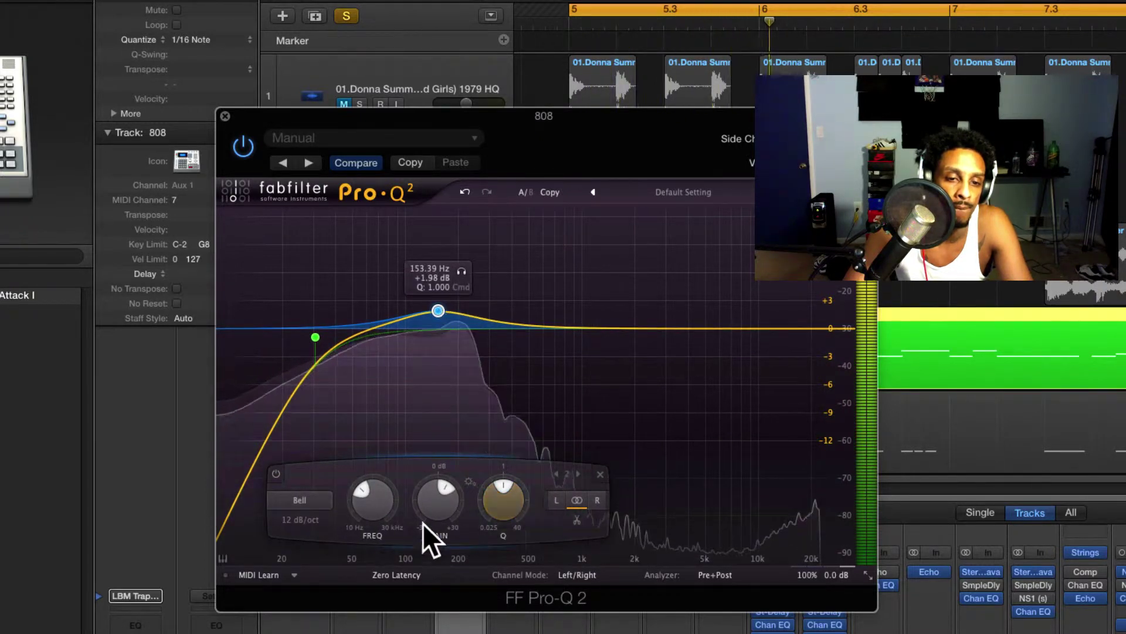
{"action": "left_click_drag", "start_coordinate": [478, 498], "coordinate": [523, 371]}
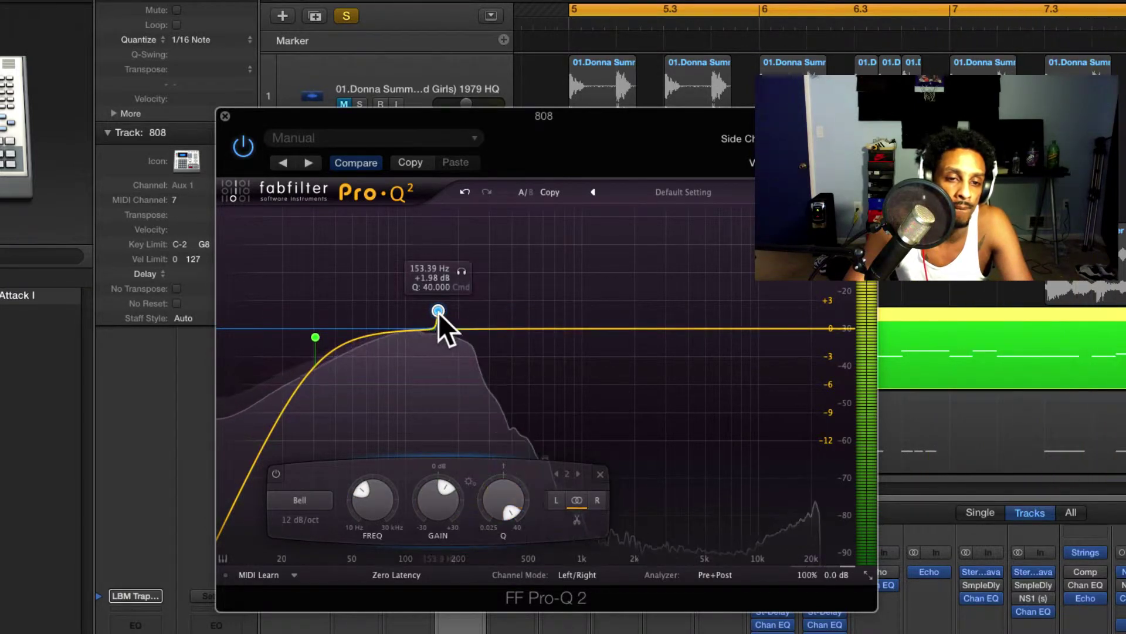
{"action": "left_click_drag", "start_coordinate": [438, 310], "coordinate": [494, 231]}
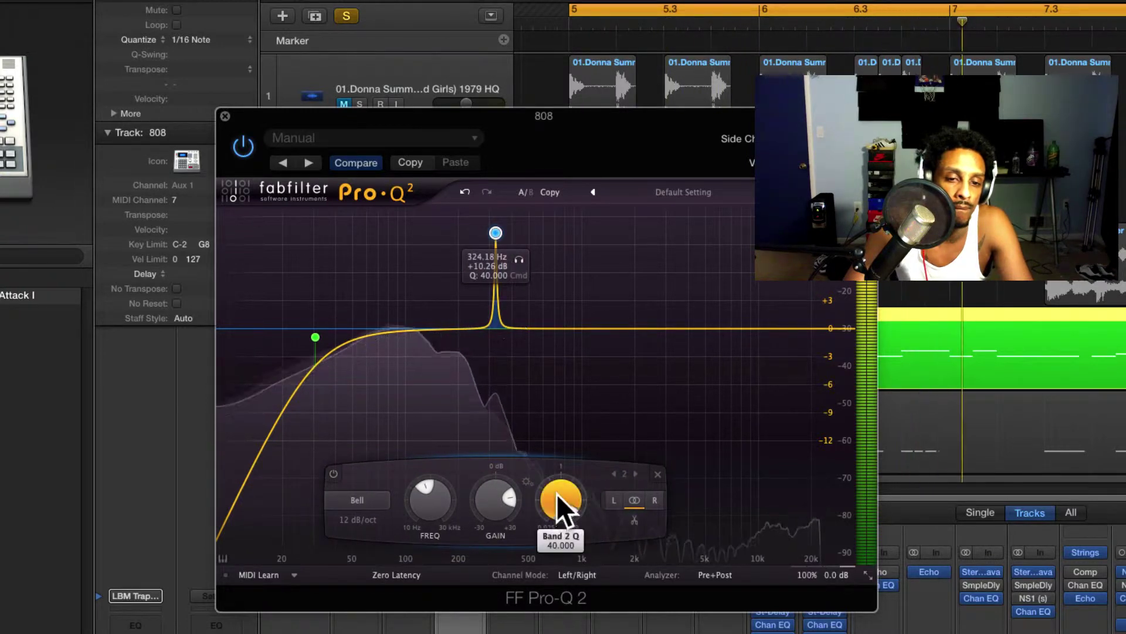
{"action": "left_click_drag", "start_coordinate": [563, 503], "coordinate": [566, 546]}
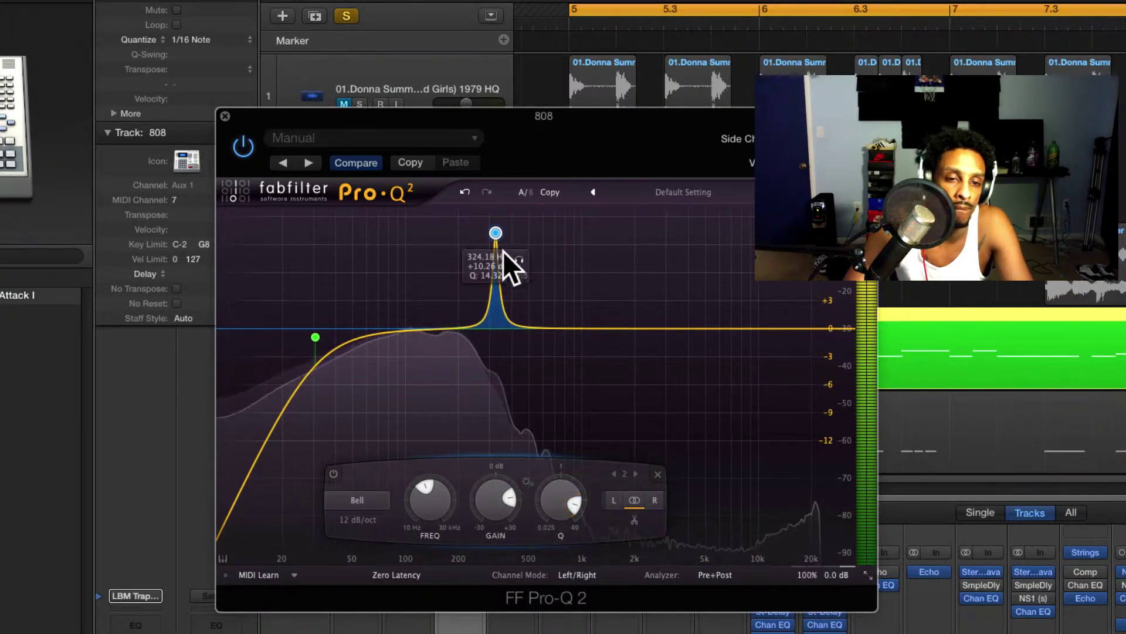
- Move the bell band to about 183 Hz with a 1.7 dB boost, widen its Q to about 4, and close the EQ
{"action": "left_click_drag", "start_coordinate": [497, 232], "coordinate": [455, 312]}
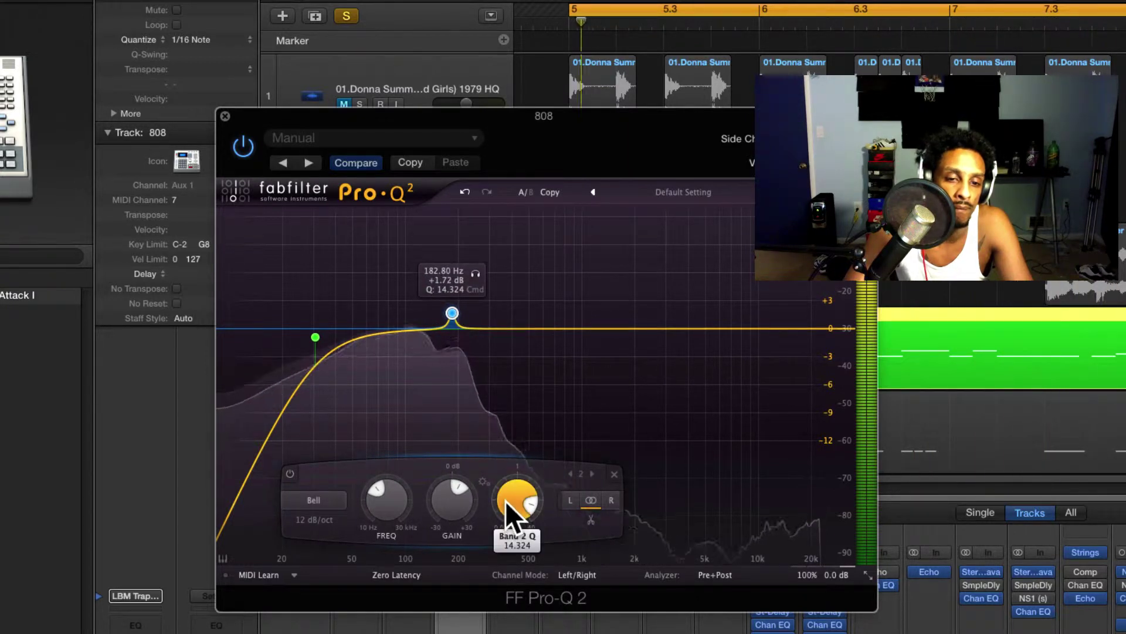
{"action": "left_click_drag", "start_coordinate": [505, 501], "coordinate": [517, 547]}
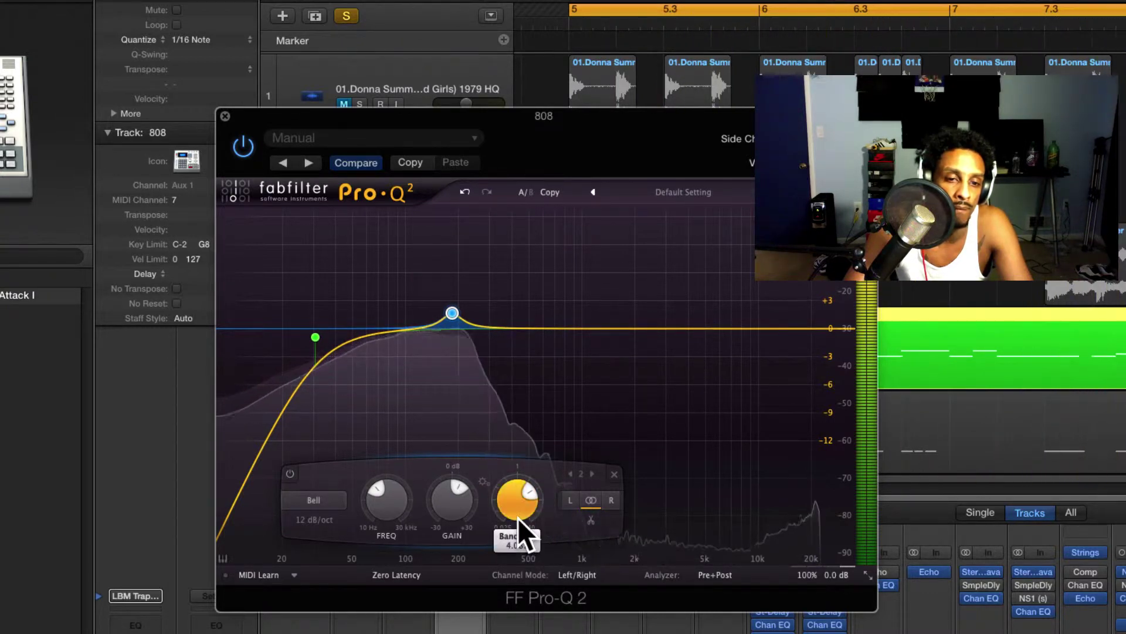
{"action": "left_click_drag", "start_coordinate": [519, 505], "coordinate": [519, 509]}
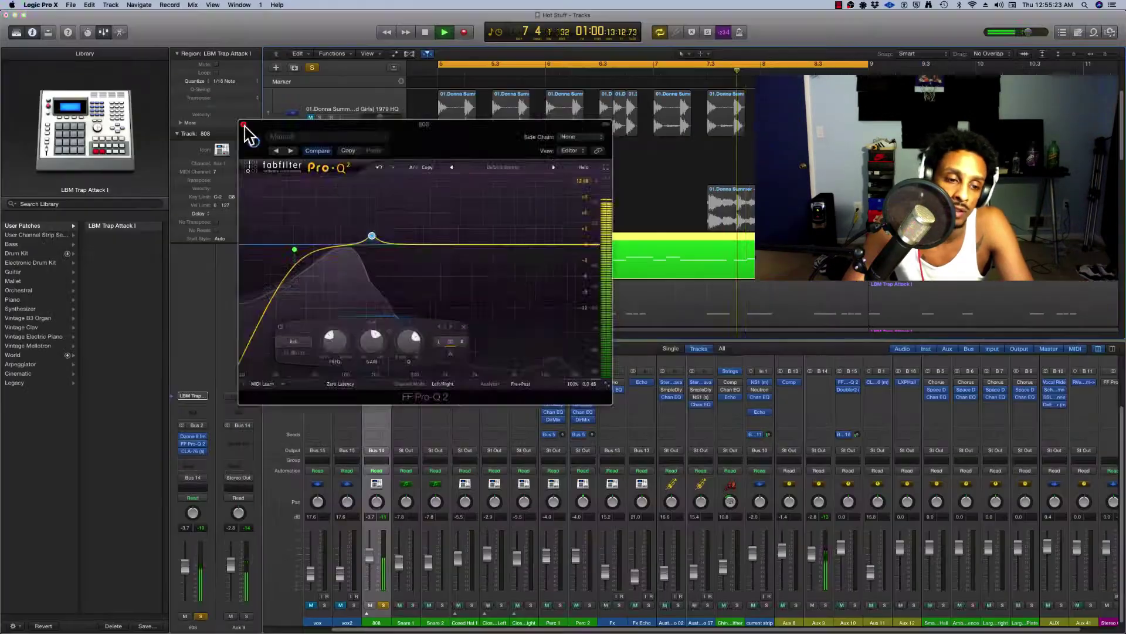
{"action": "left_click", "coordinate": [225, 116]}
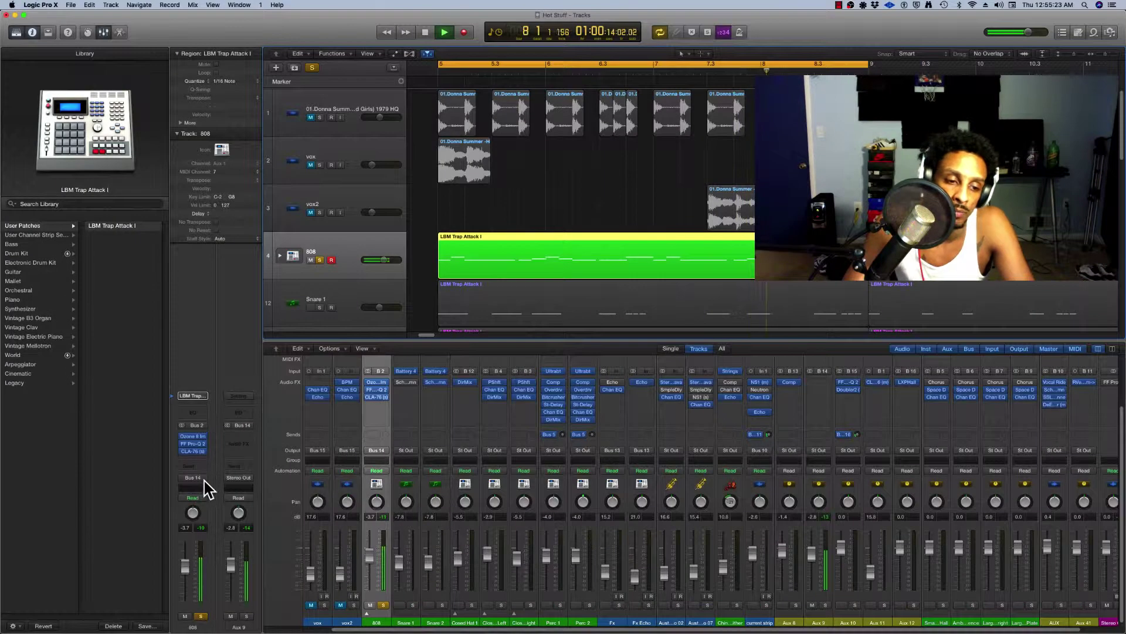
- Set the CLA-76 release to 5 and its revision to Bluey on the 808 channel
{"action": "left_click", "coordinate": [194, 451]}
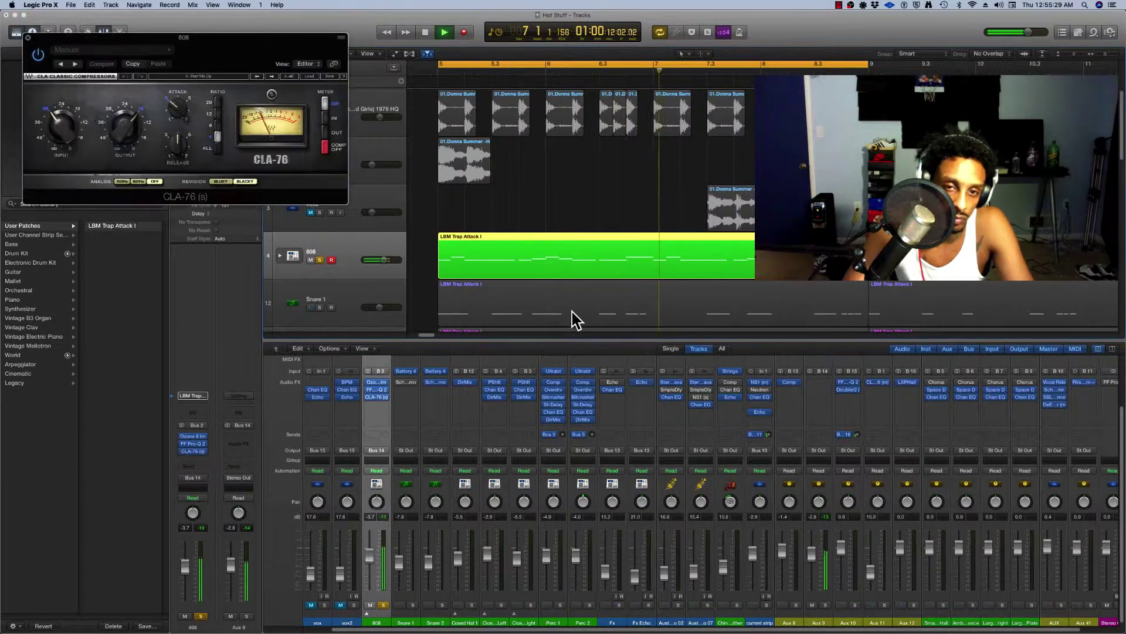
{"action": "left_click_drag", "start_coordinate": [224, 57], "coordinate": [508, 223]}
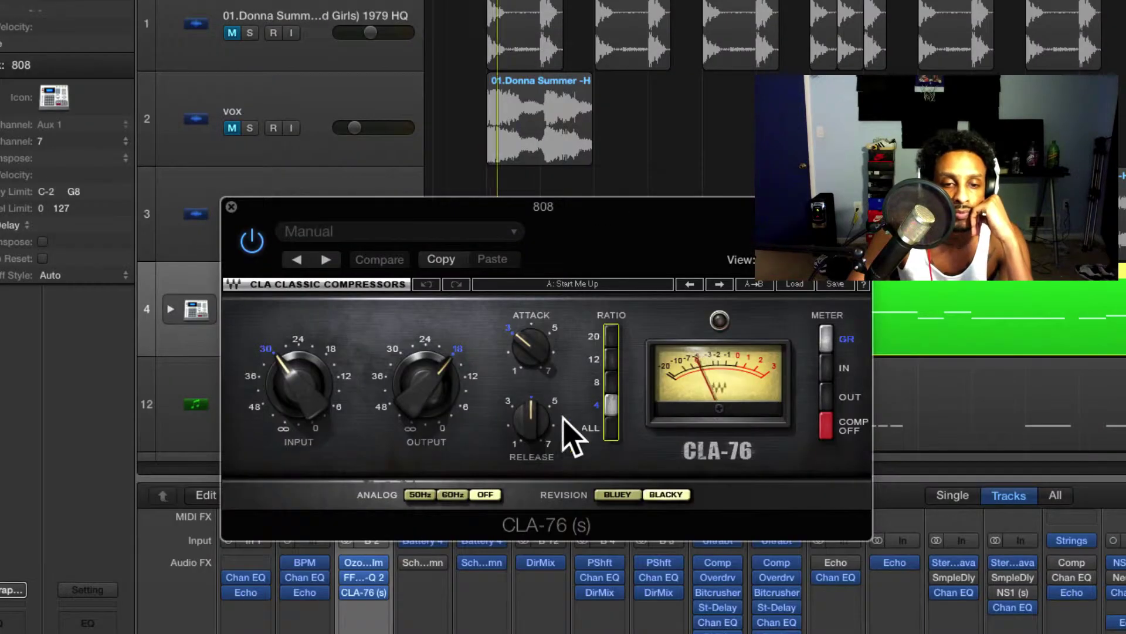
{"action": "left_click_drag", "start_coordinate": [530, 418], "coordinate": [531, 411]}
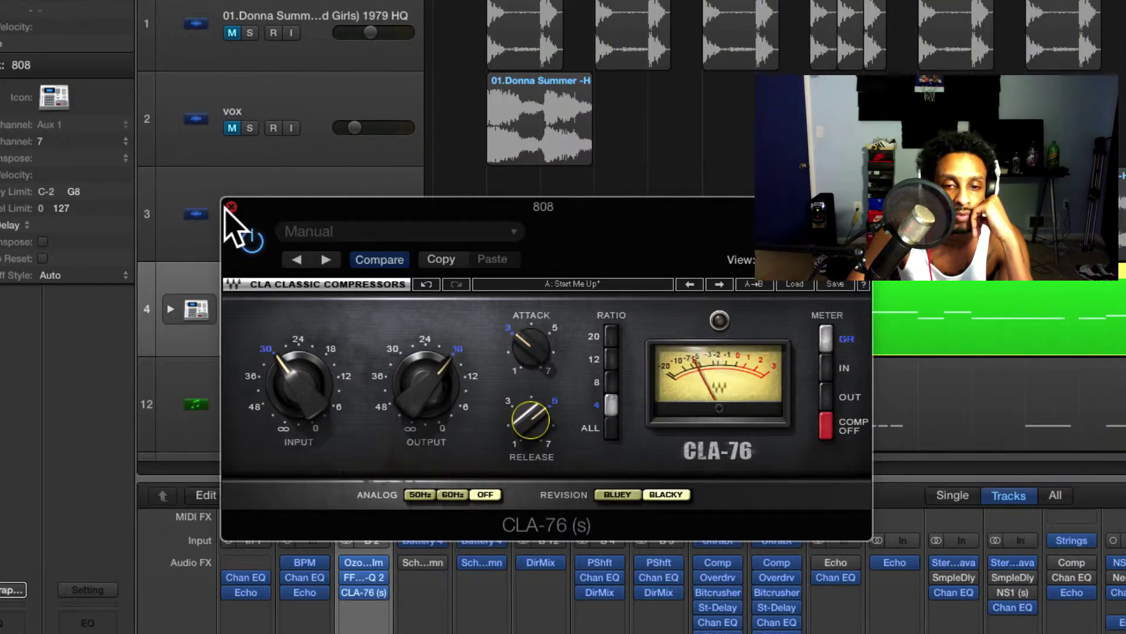
{"action": "left_click", "coordinate": [617, 494]}
{"action": "left_click", "coordinate": [645, 494]}
{"action": "left_click", "coordinate": [639, 495]}
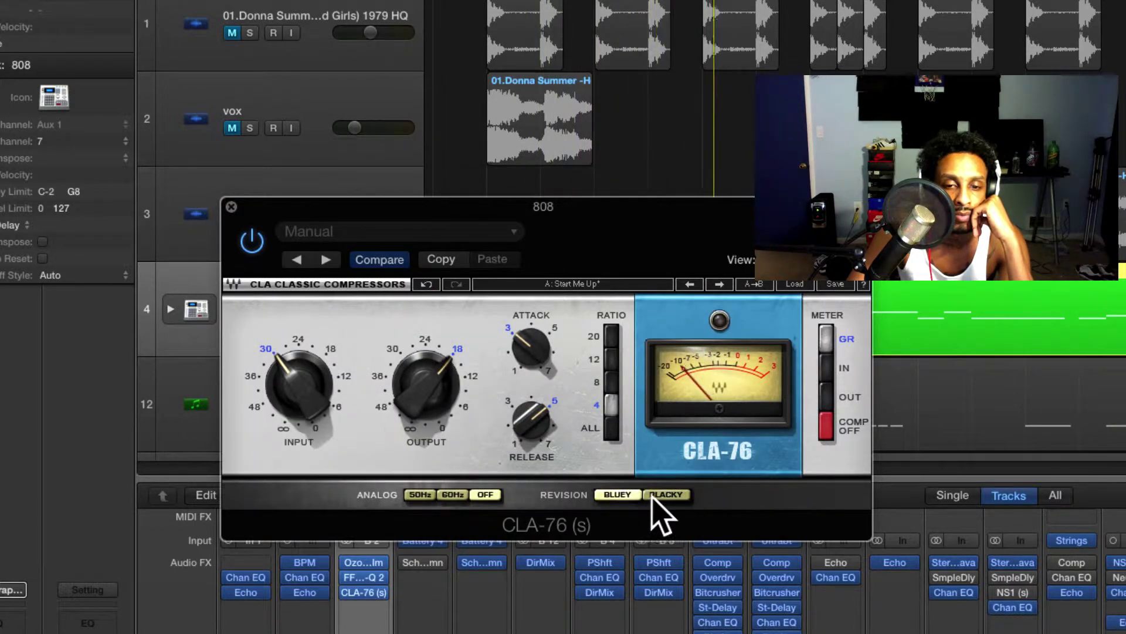
{"action": "left_click", "coordinate": [229, 207]}
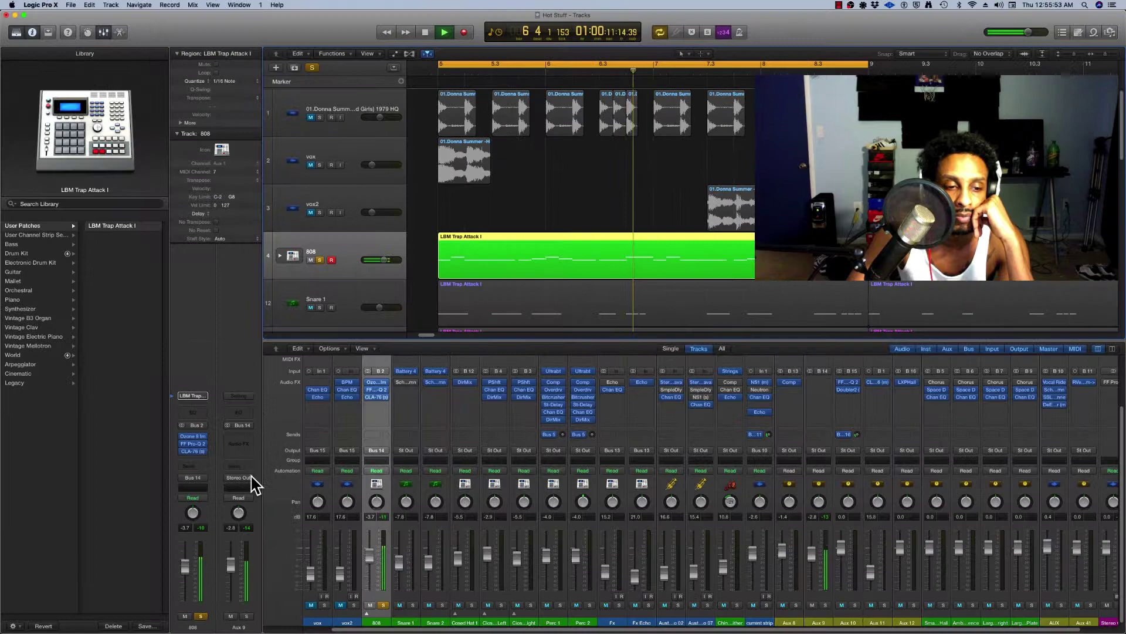
- Add a send to Bus 17 on the 808 channel and set its level to 0.0 dB
{"action": "left_click", "coordinate": [193, 465]}
{"action": "mouse_move", "coordinate": [205, 503]}
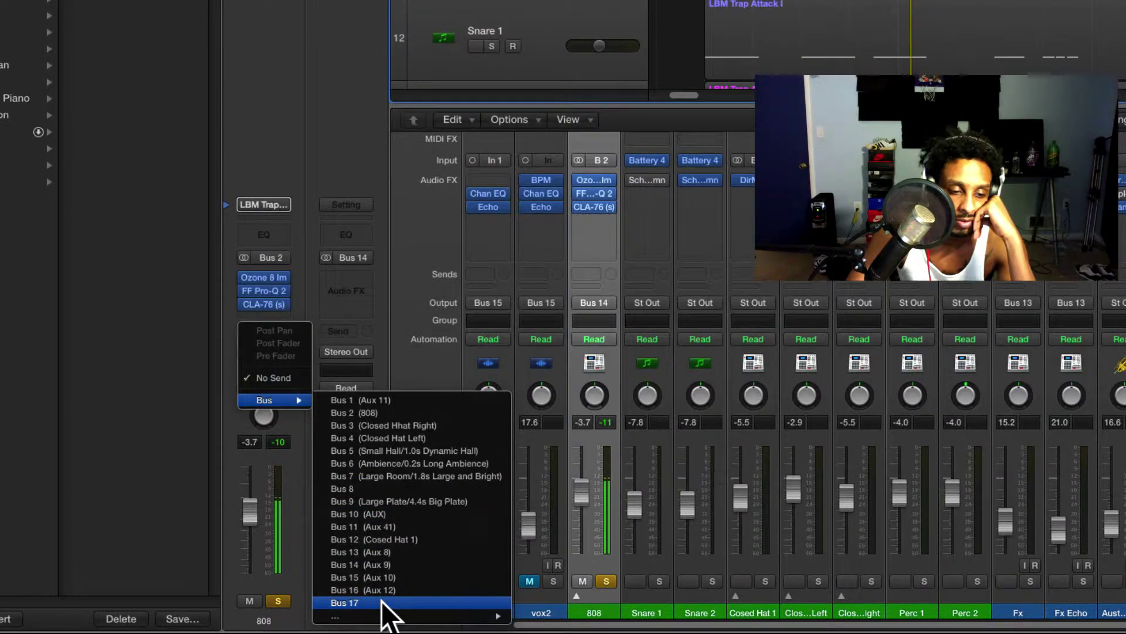
{"action": "left_click", "coordinate": [378, 603]}
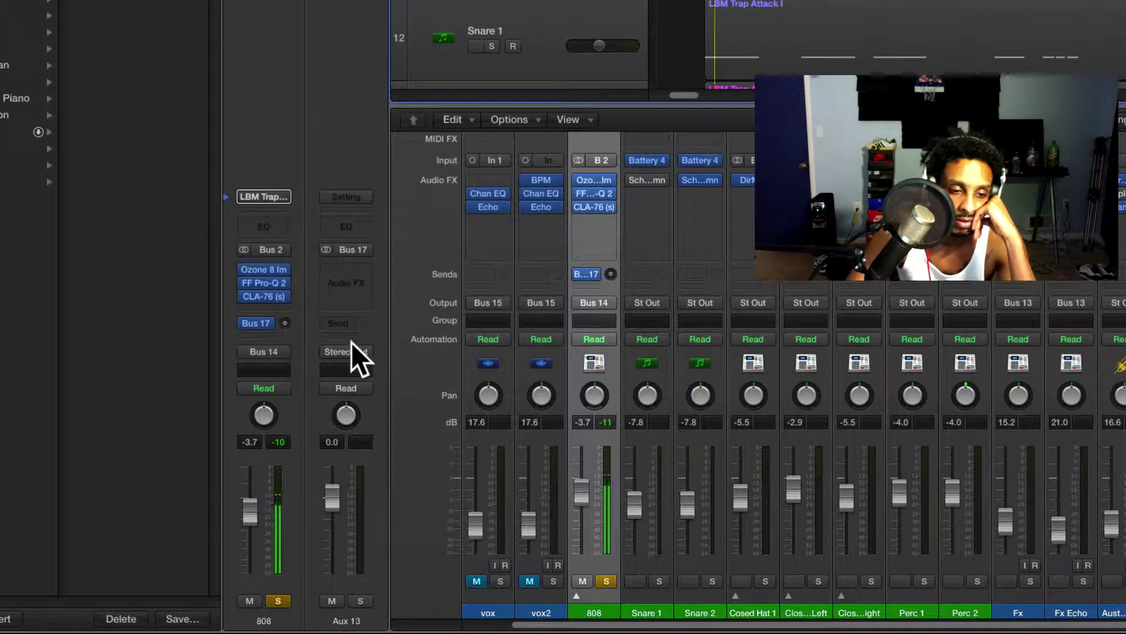
{"action": "left_click", "coordinate": [285, 323], "text": "alt"}
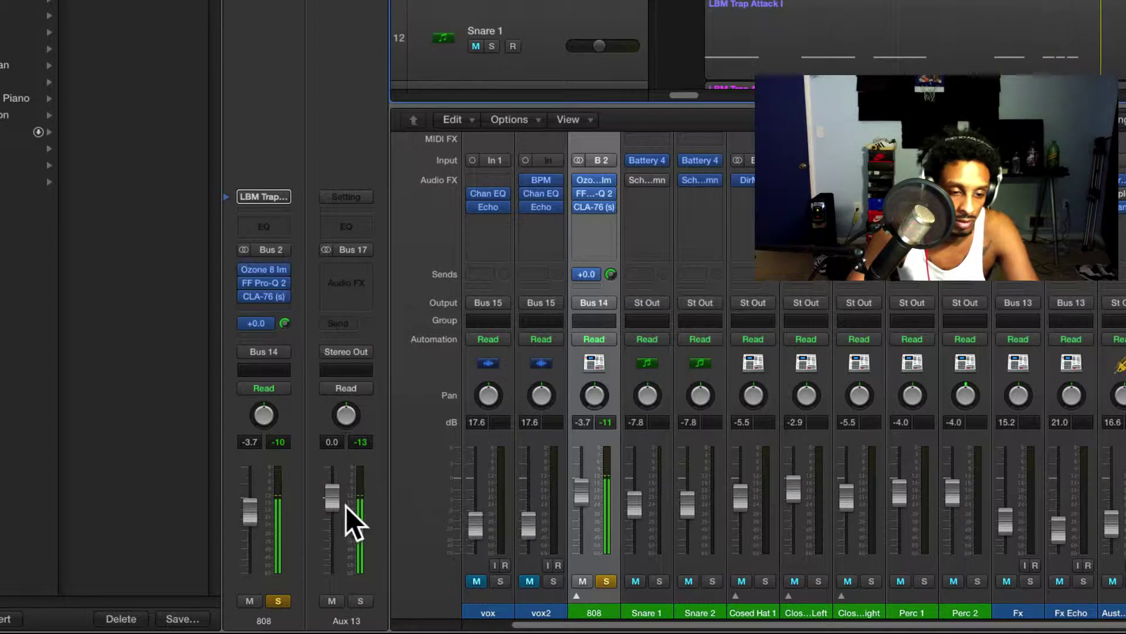
- Add a Channel EQ with a 24 dB/Oct low cut at 225 Hz to Aux 13 and reset its fader to 0.0 dB
{"action": "left_click", "coordinate": [353, 223]}
{"action": "left_click_drag", "start_coordinate": [87, 307], "coordinate": [385, 314]}
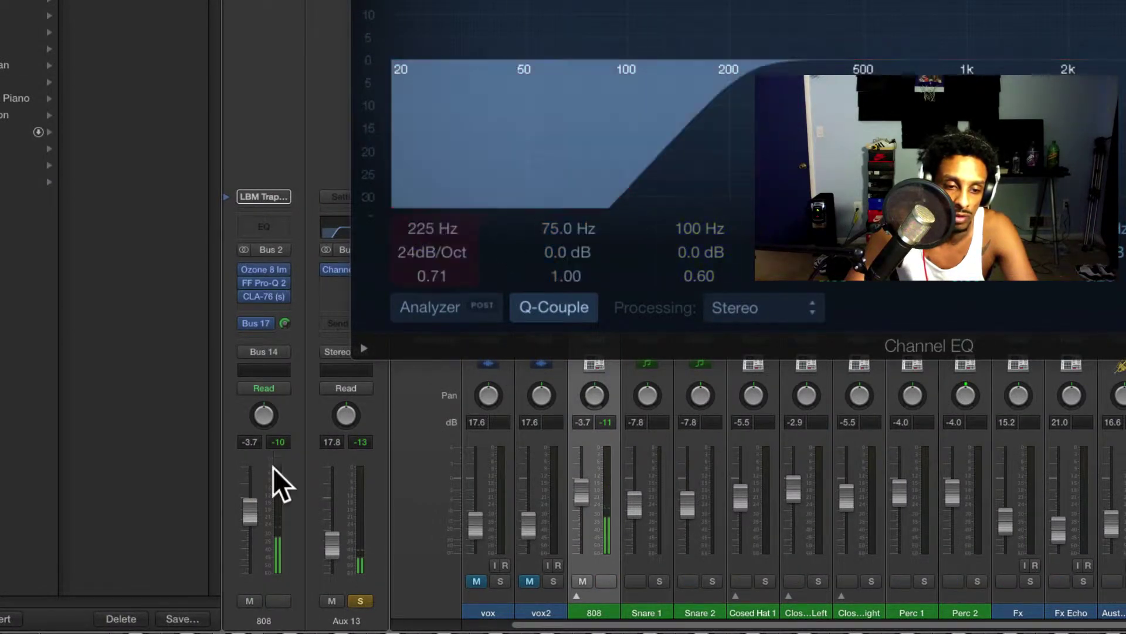
{"action": "left_click", "coordinate": [327, 538], "text": "alt"}
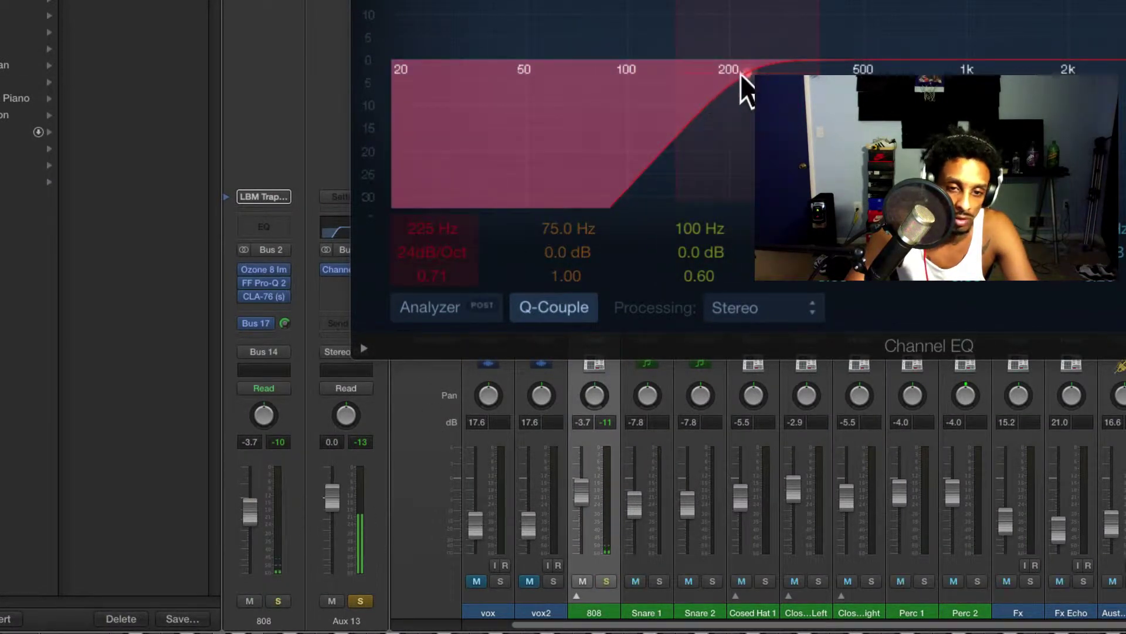
- Steepen the Aux 13 low cut to 48 dB/Oct at 200 Hz with Q 0.75 and turn on the EQ's analyzer
{"action": "left_click_drag", "start_coordinate": [737, 71], "coordinate": [783, 71]}
{"action": "left_click_drag", "start_coordinate": [433, 307], "coordinate": [389, 318]}
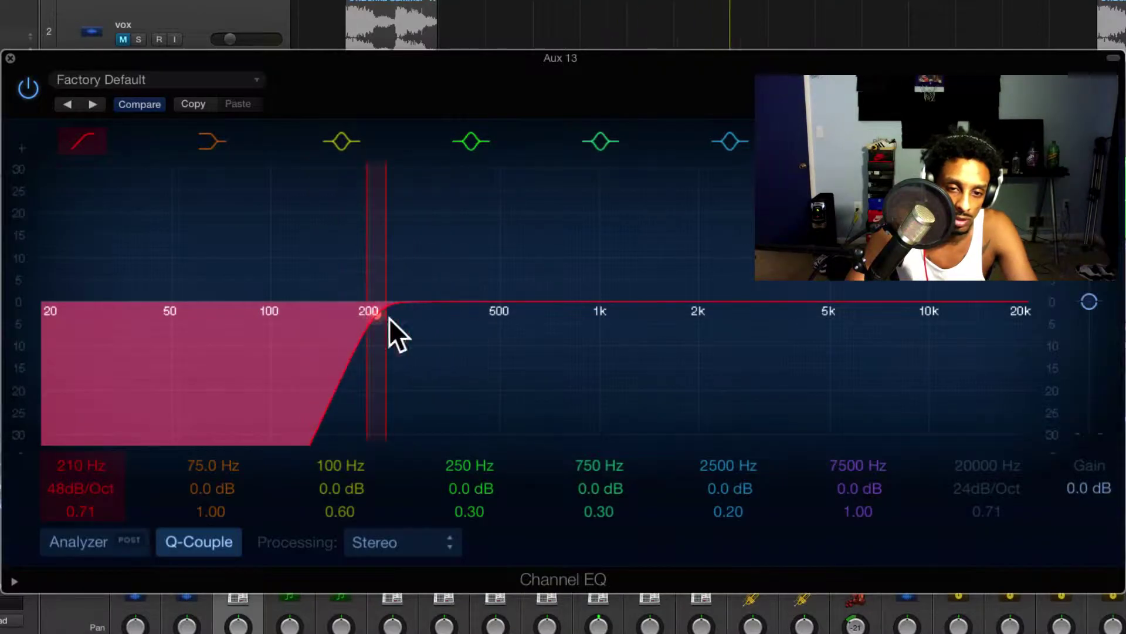
{"action": "left_click", "coordinate": [108, 544]}
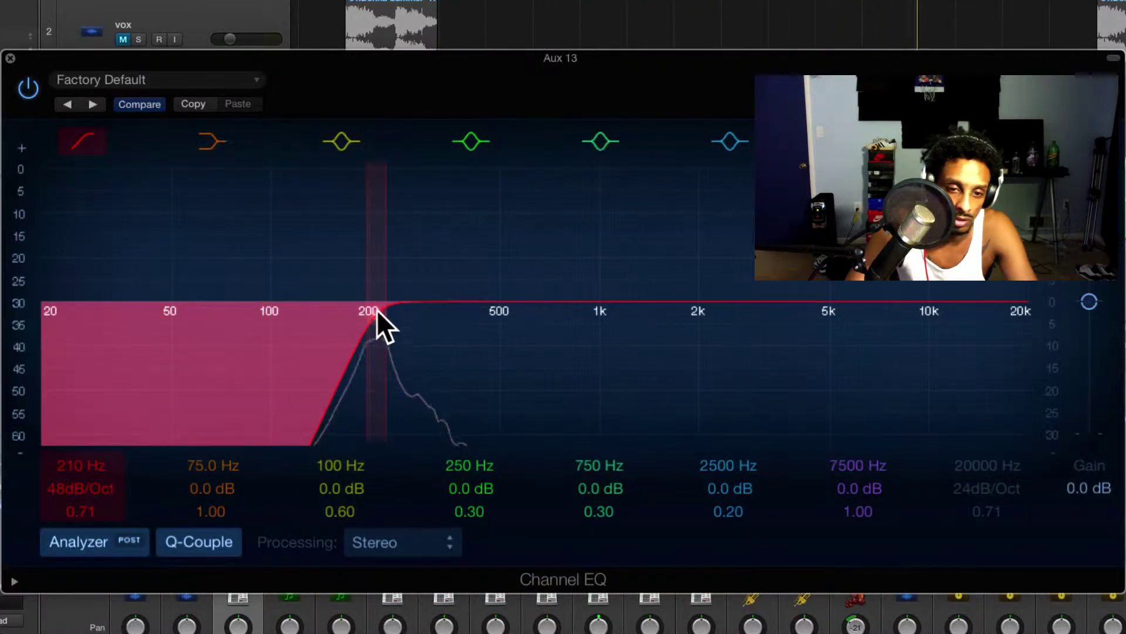
{"action": "left_click_drag", "start_coordinate": [379, 312], "coordinate": [370, 311]}
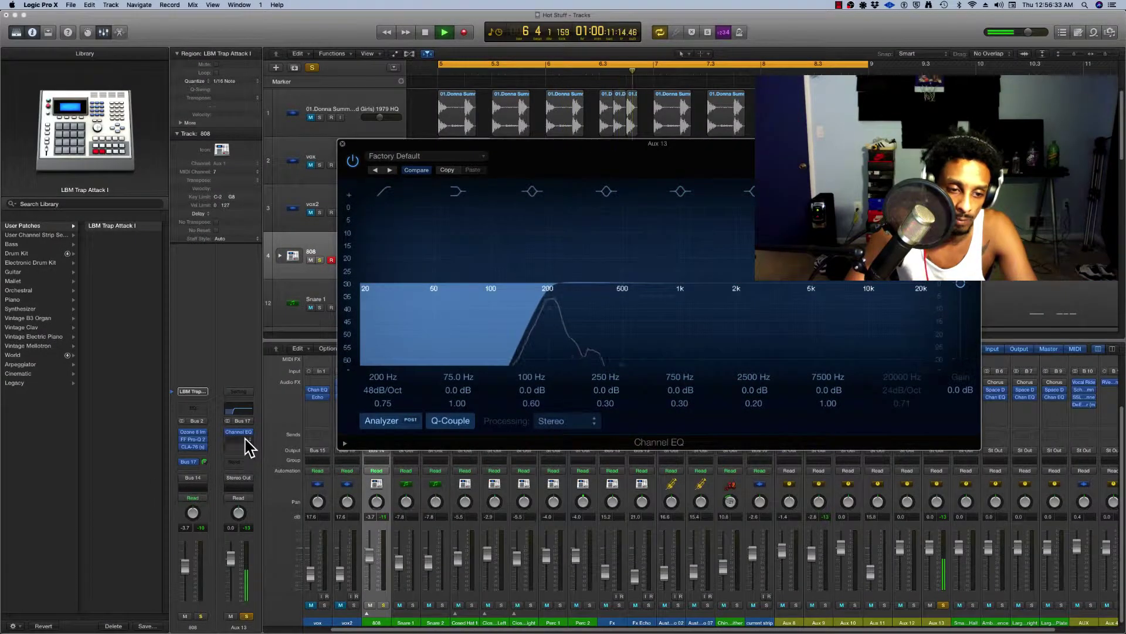
- Insert the Waves RBass plug-in below the Channel EQ on Aux 13 and move its window clear of the channel strips
{"action": "left_click", "coordinate": [245, 441]}
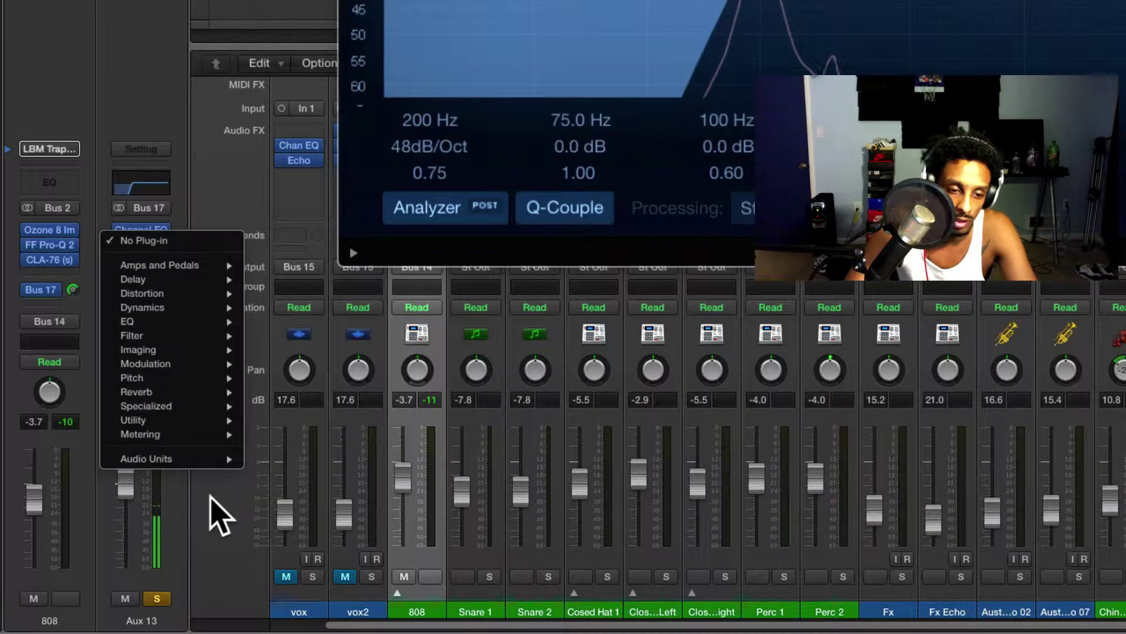
{"action": "mouse_move", "coordinate": [270, 549]}
{"action": "mouse_move", "coordinate": [329, 539]}
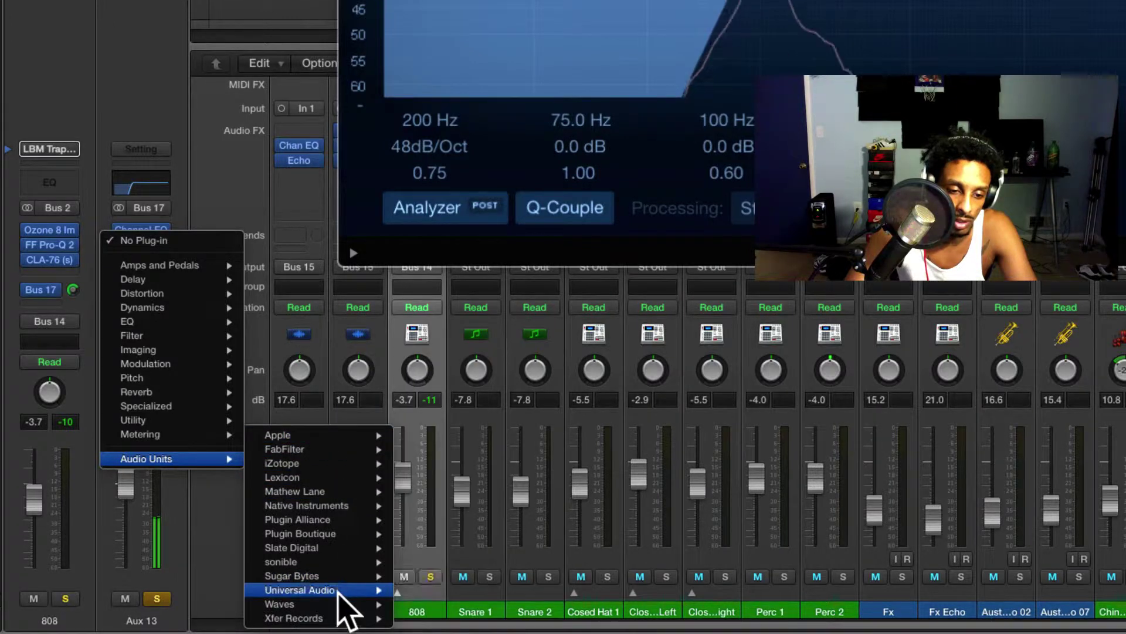
{"action": "mouse_move", "coordinate": [336, 616]}
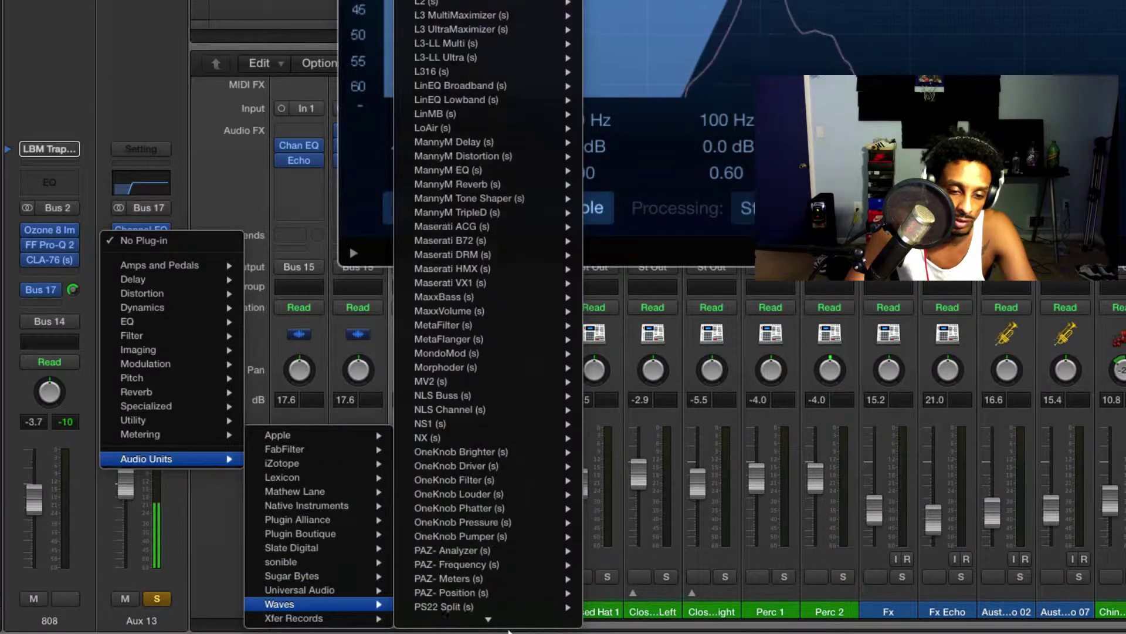
{"action": "mouse_move", "coordinate": [484, 390]}
{"action": "mouse_move", "coordinate": [470, 422]}
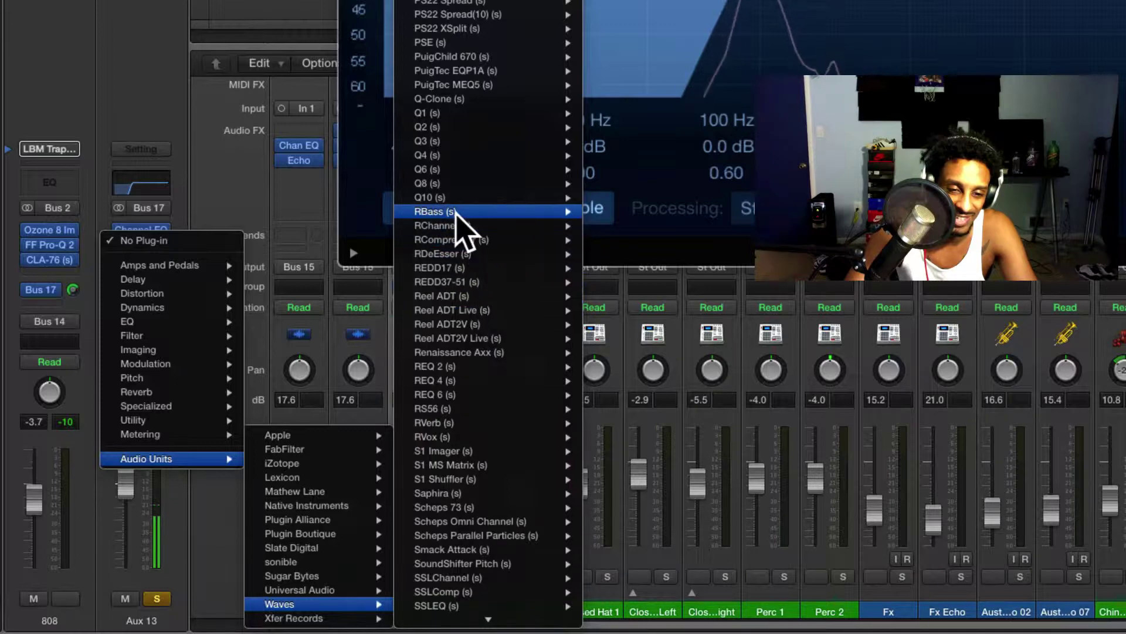
{"action": "mouse_move", "coordinate": [465, 212]}
{"action": "left_click", "coordinate": [605, 244]}
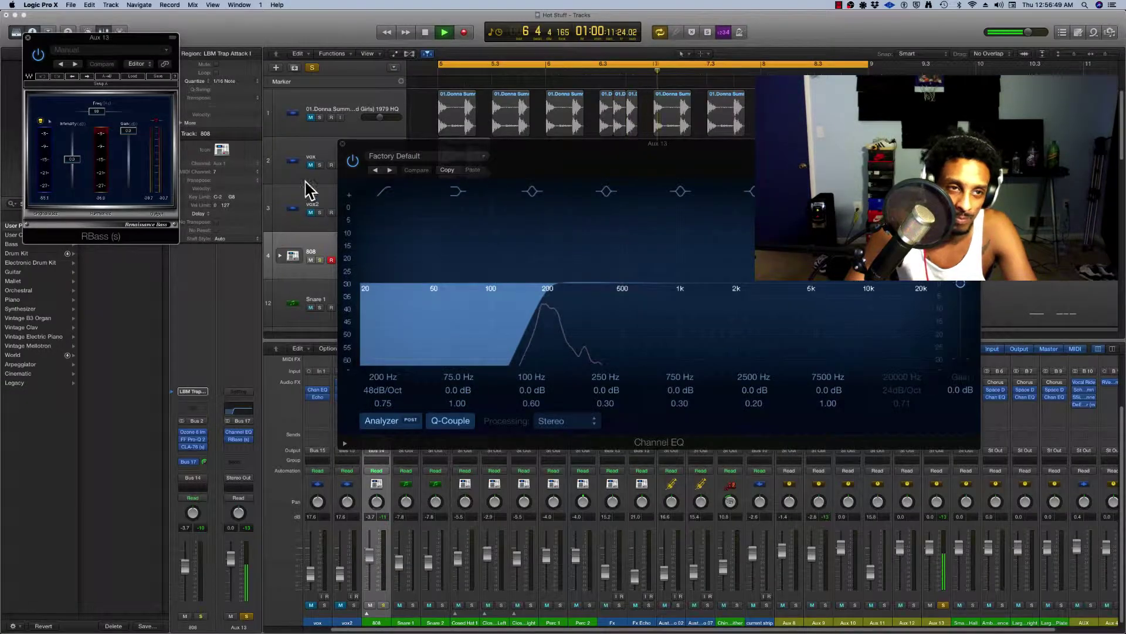
{"action": "left_click_drag", "start_coordinate": [128, 47], "coordinate": [394, 247]}
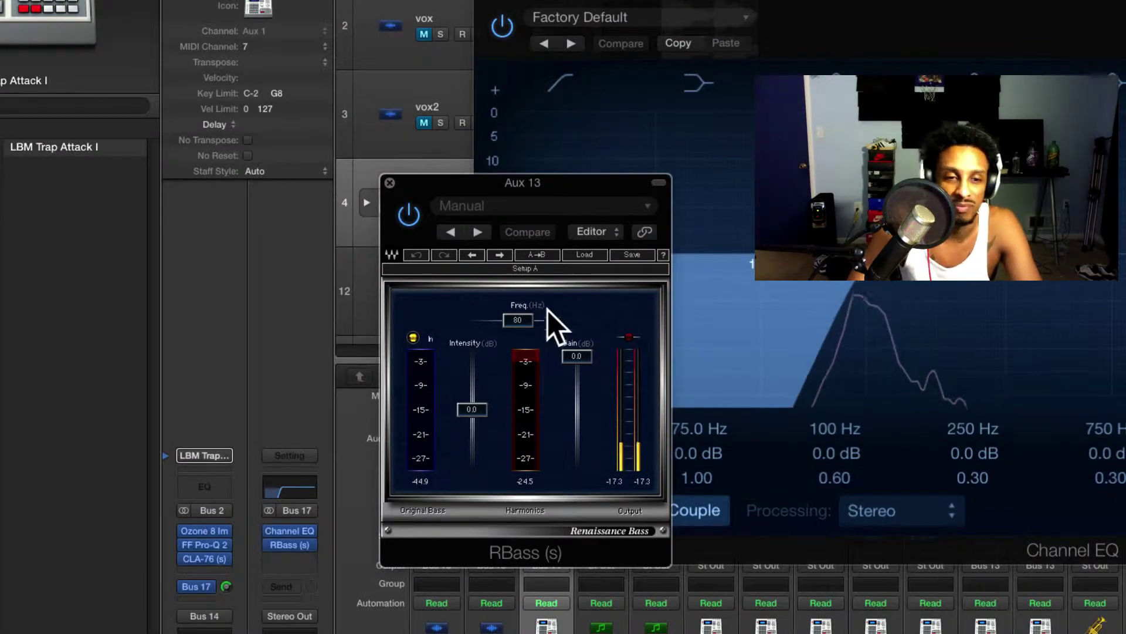
- Set RBass to 123 Hz with intensity 3.0 dB, close it, and set the Aux 13 fader to -3.2 dB
{"action": "left_click_drag", "start_coordinate": [519, 323], "coordinate": [533, 321]}
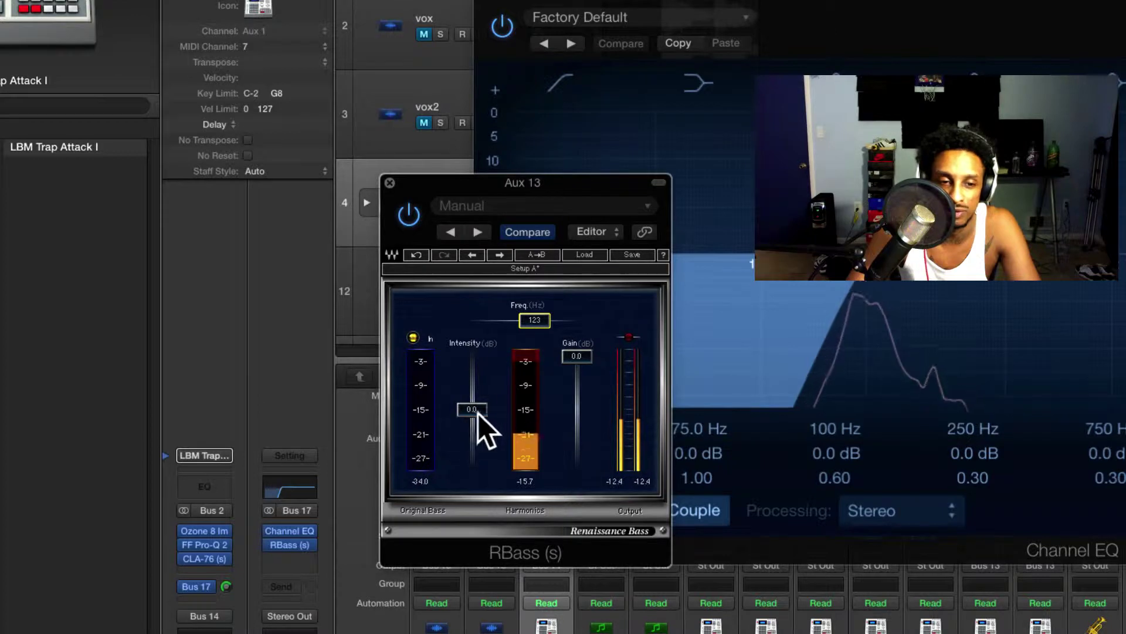
{"action": "left_click_drag", "start_coordinate": [470, 410], "coordinate": [472, 407]}
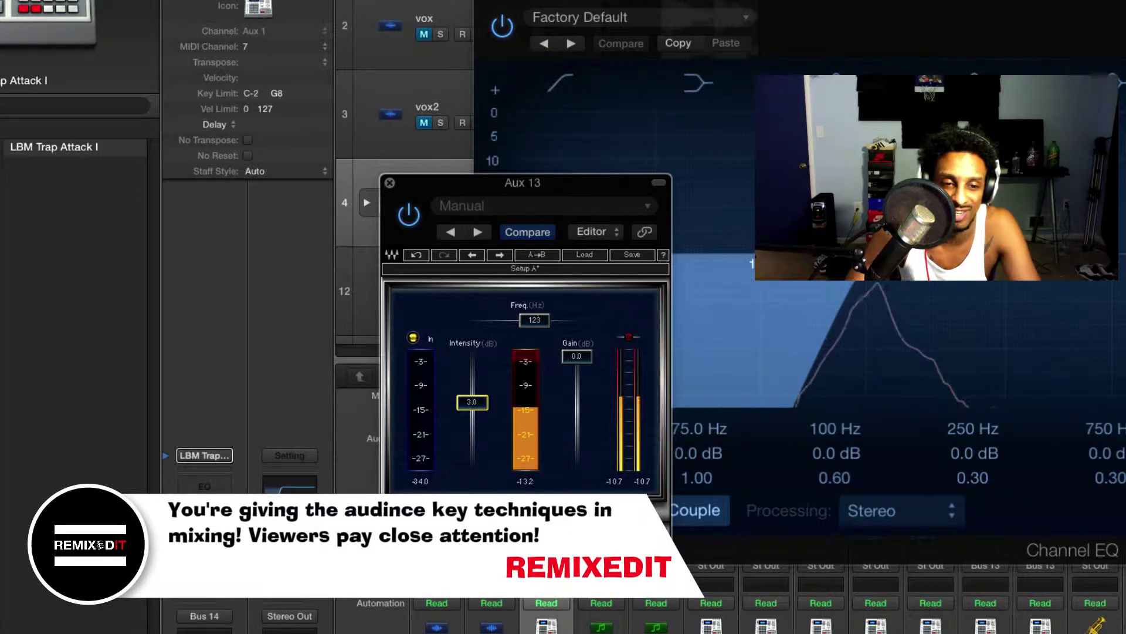
{"action": "left_click", "coordinate": [390, 182]}
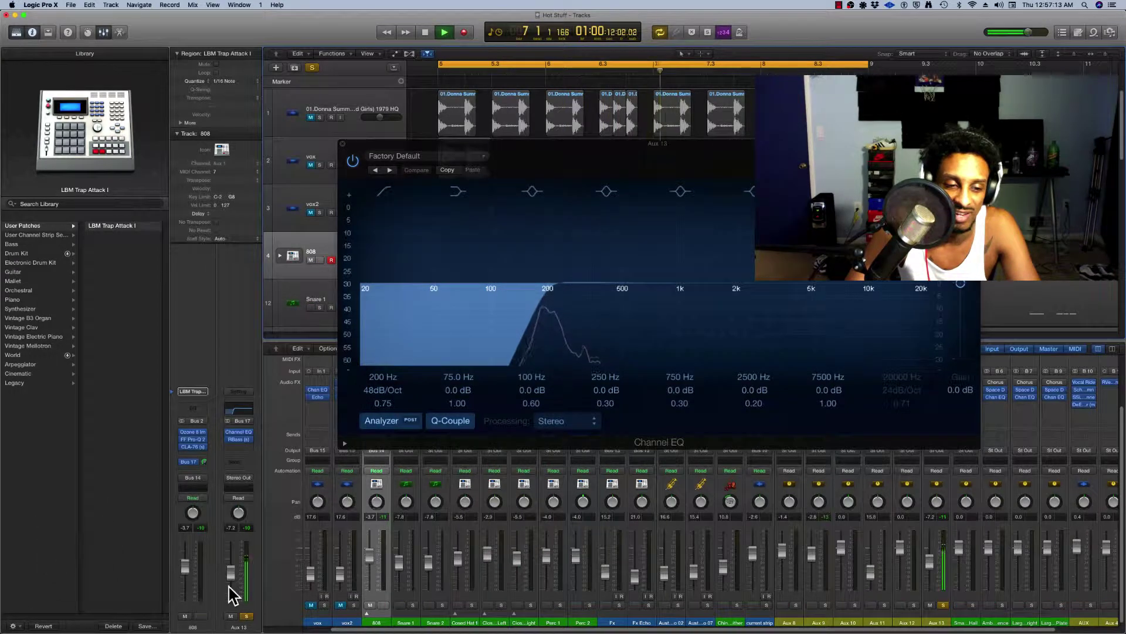
{"action": "left_click_drag", "start_coordinate": [229, 586], "coordinate": [231, 579]}
- Cut 6.0 dB at 205 Hz with Q 2.80 on the Aux 13 Channel EQ, using the 750 Hz bell band
{"action": "left_click", "coordinate": [241, 409]}
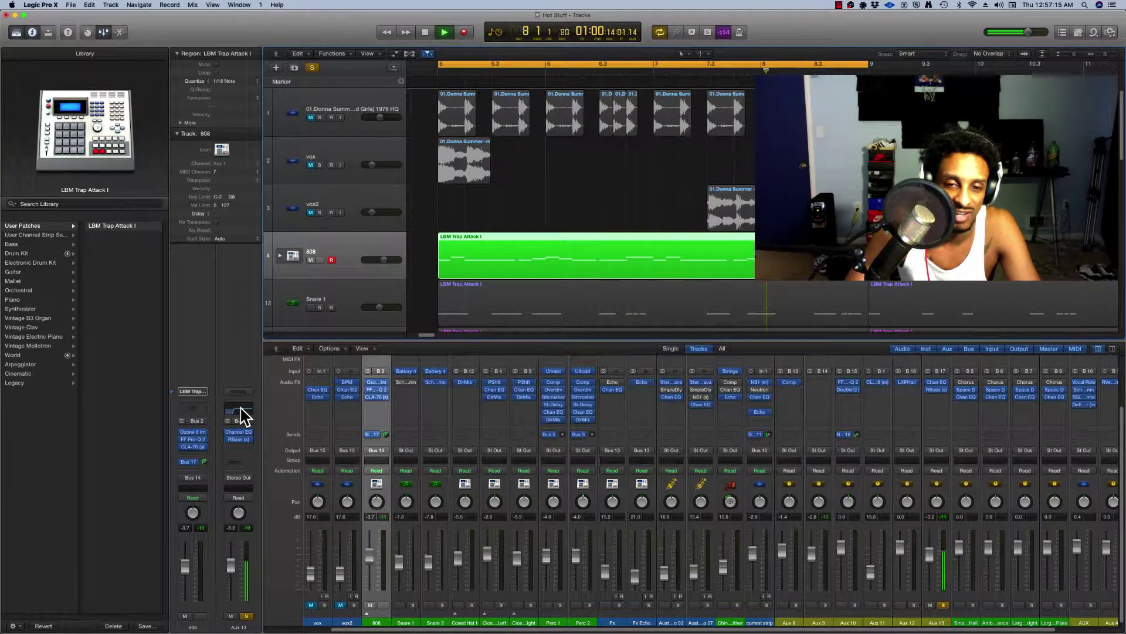
{"action": "left_click", "coordinate": [240, 409]}
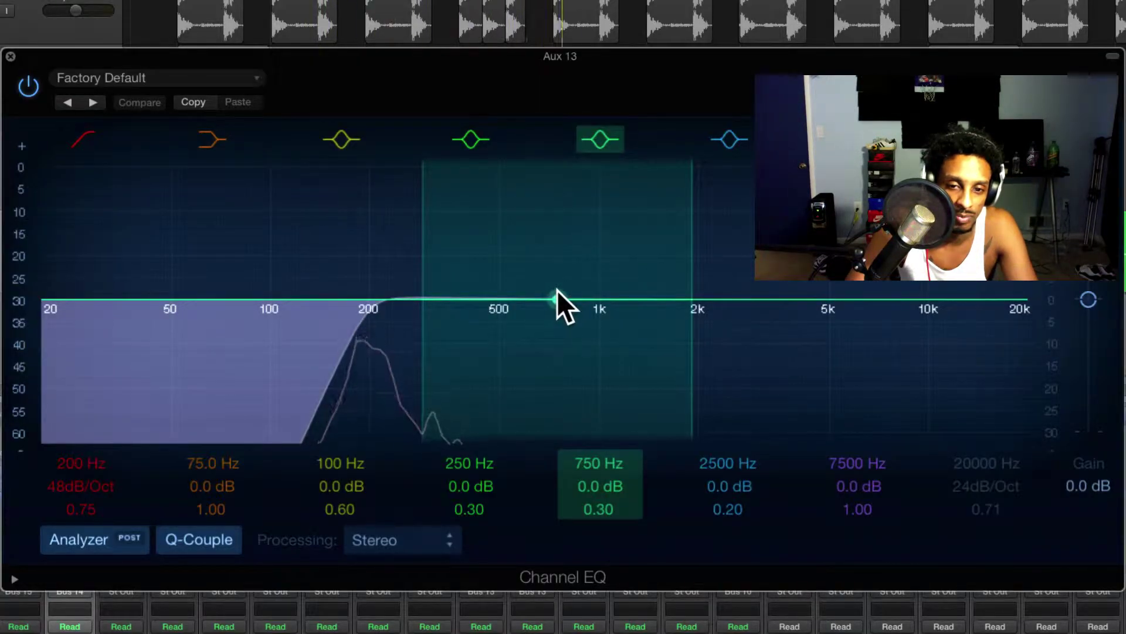
{"action": "left_click_drag", "start_coordinate": [557, 290], "coordinate": [555, 325]}
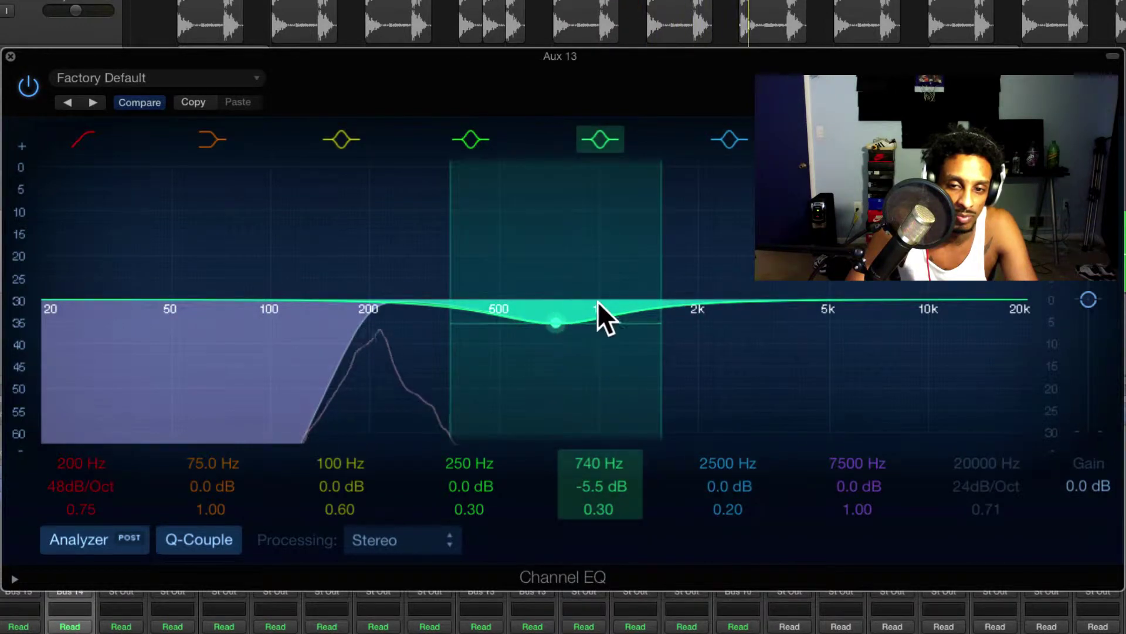
{"action": "left_click_drag", "start_coordinate": [649, 289], "coordinate": [610, 290]}
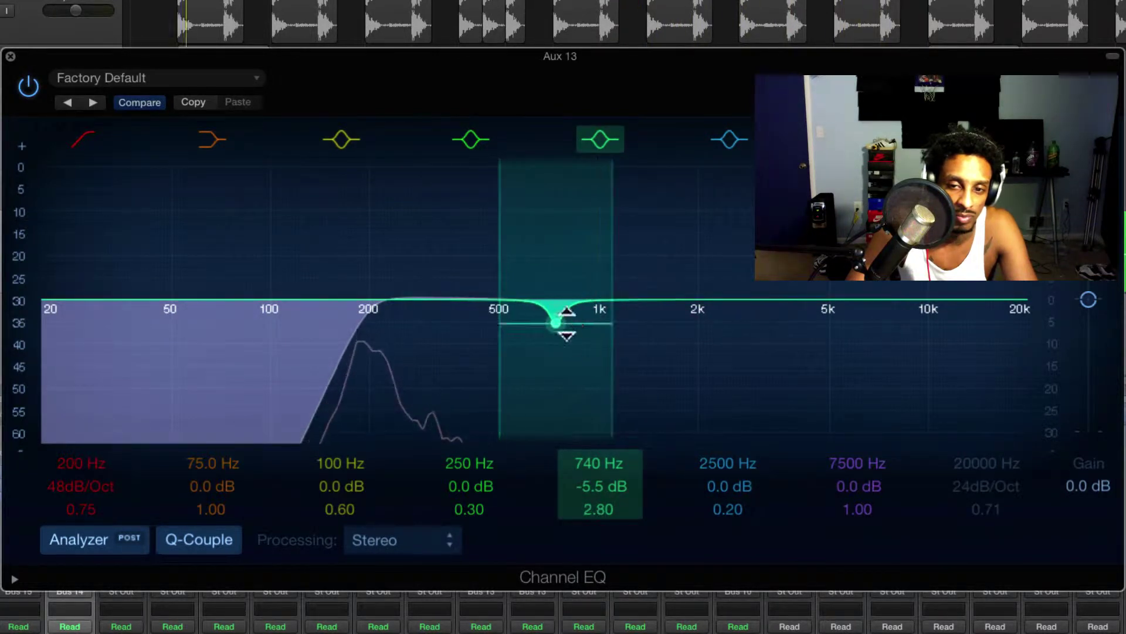
{"action": "left_click_drag", "start_coordinate": [554, 320], "coordinate": [372, 322]}
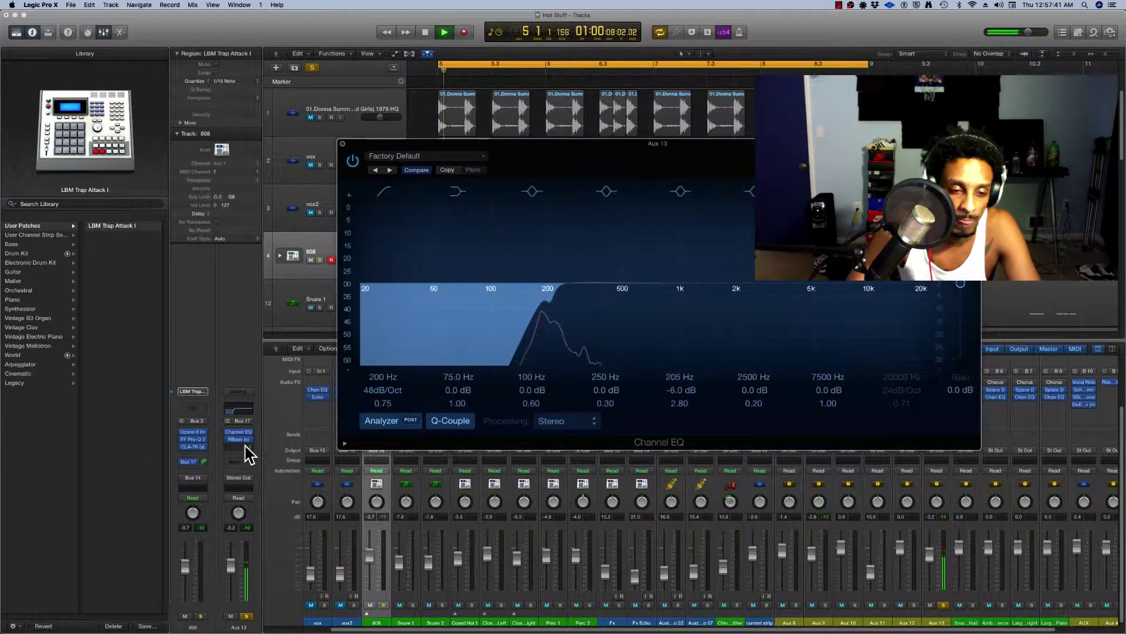
- Insert the Waves MannyM Distortion plug-in below RBass on Aux 13 and turn its drive down
{"action": "left_click", "coordinate": [247, 446]}
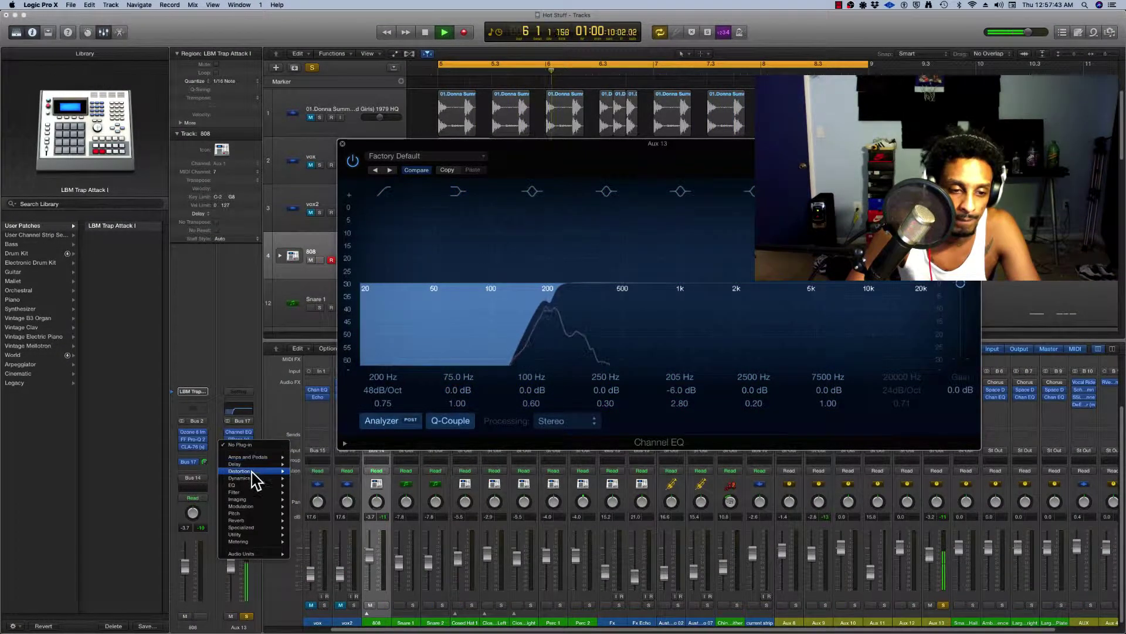
{"action": "mouse_move", "coordinate": [258, 554]}
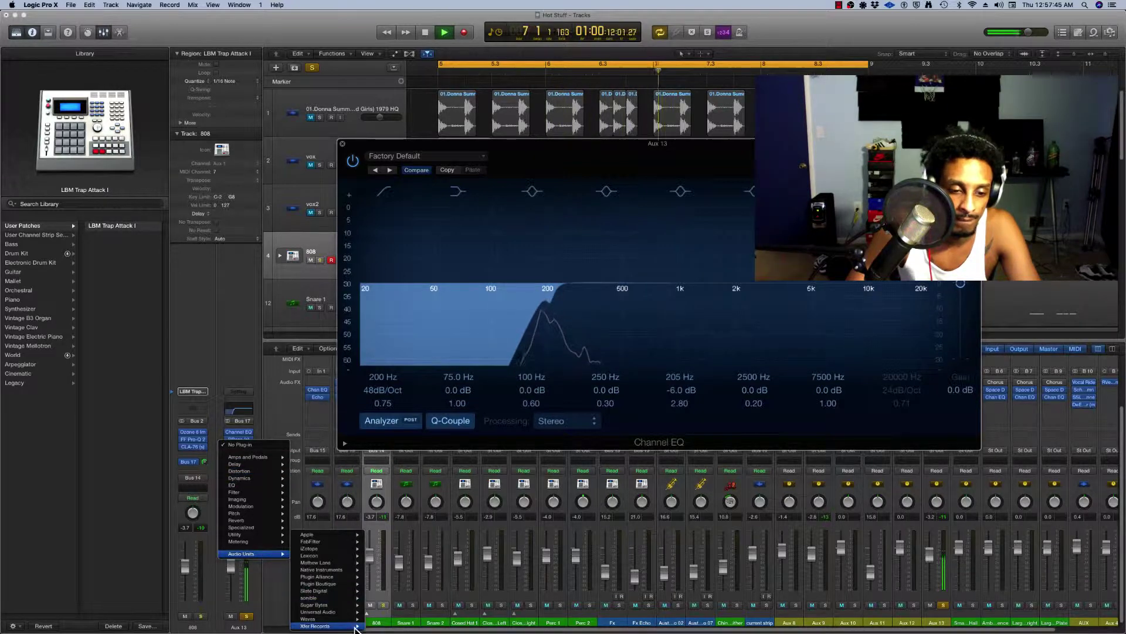
{"action": "mouse_move", "coordinate": [343, 619]}
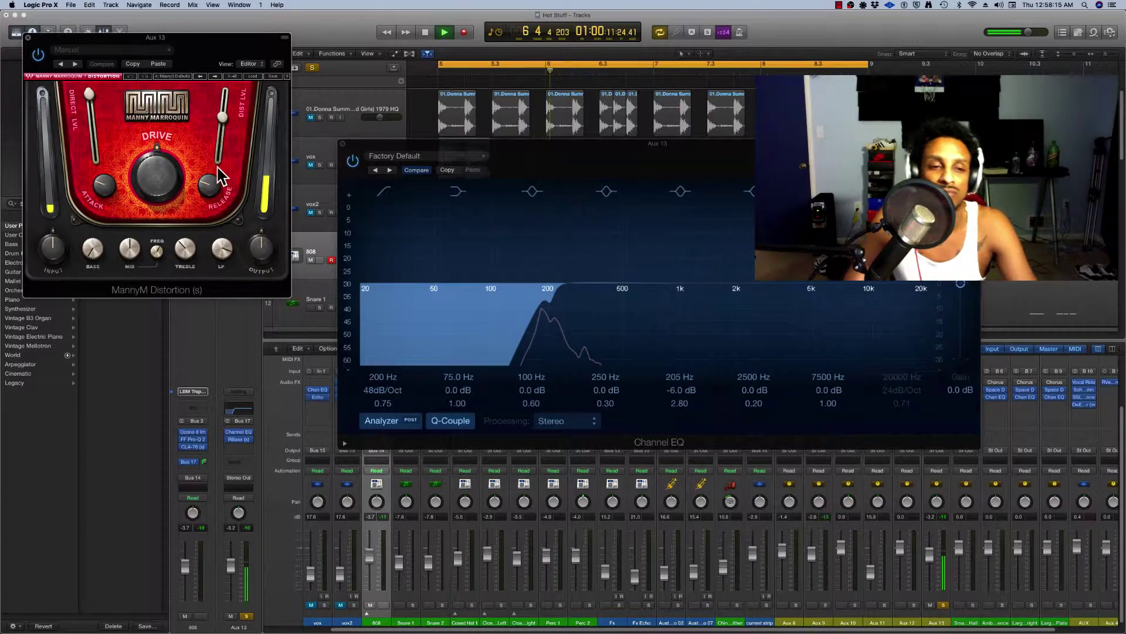
{"action": "left_click_drag", "start_coordinate": [187, 46], "coordinate": [515, 193]}
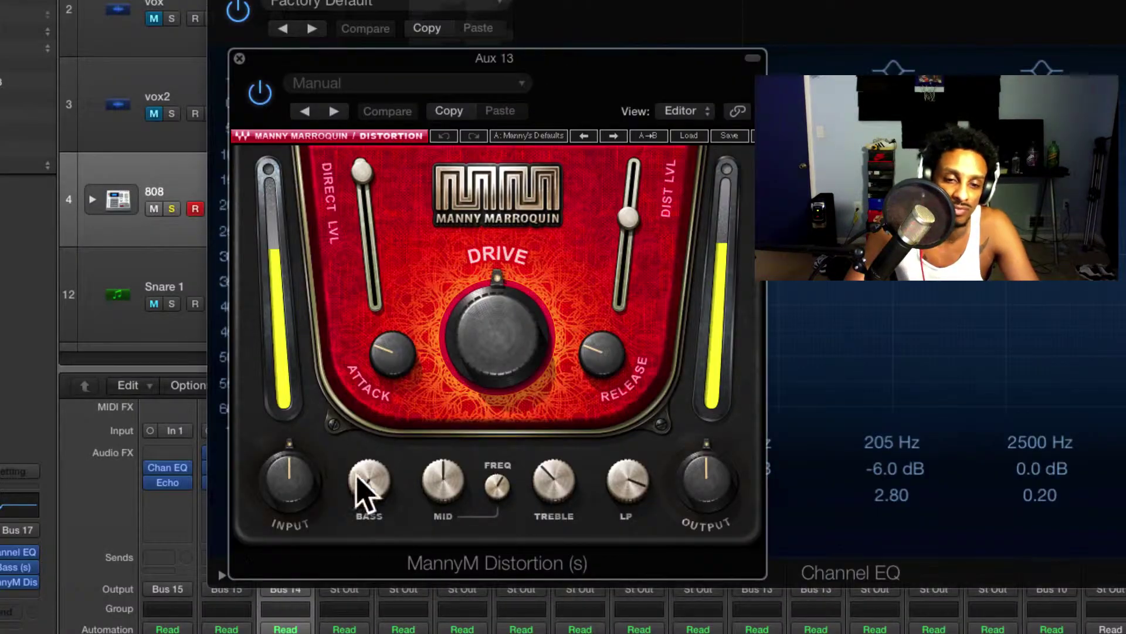
{"action": "left_click_drag", "start_coordinate": [515, 344], "coordinate": [498, 367]}
{"action": "key", "text": "s"}
{"action": "key", "text": "s"}
{"action": "key", "text": "s"}
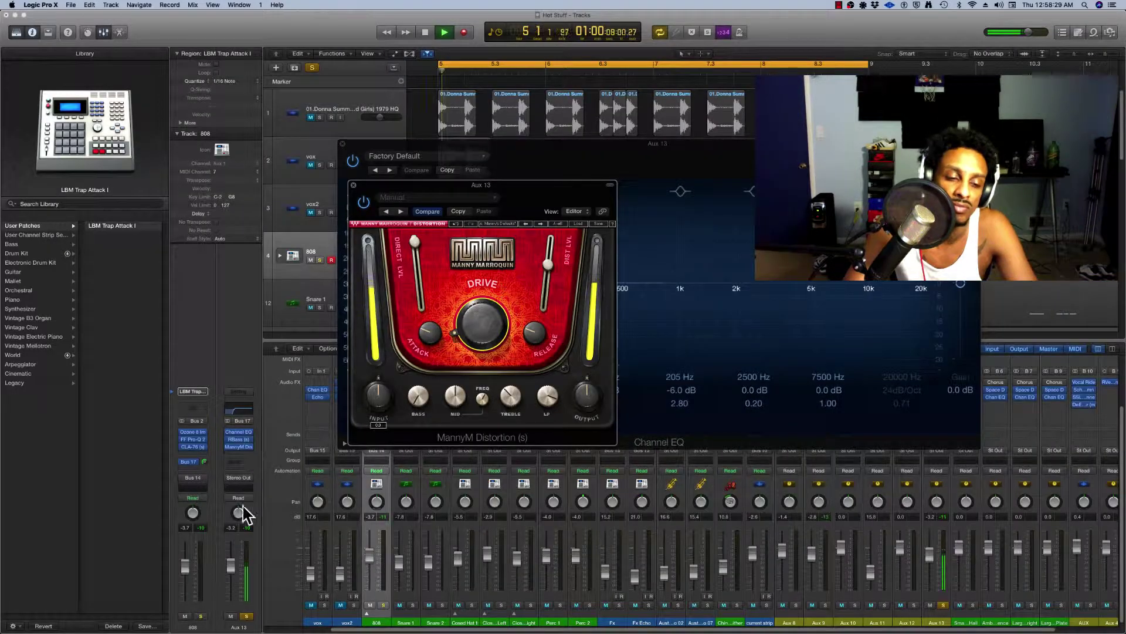
{"action": "key", "text": "s"}
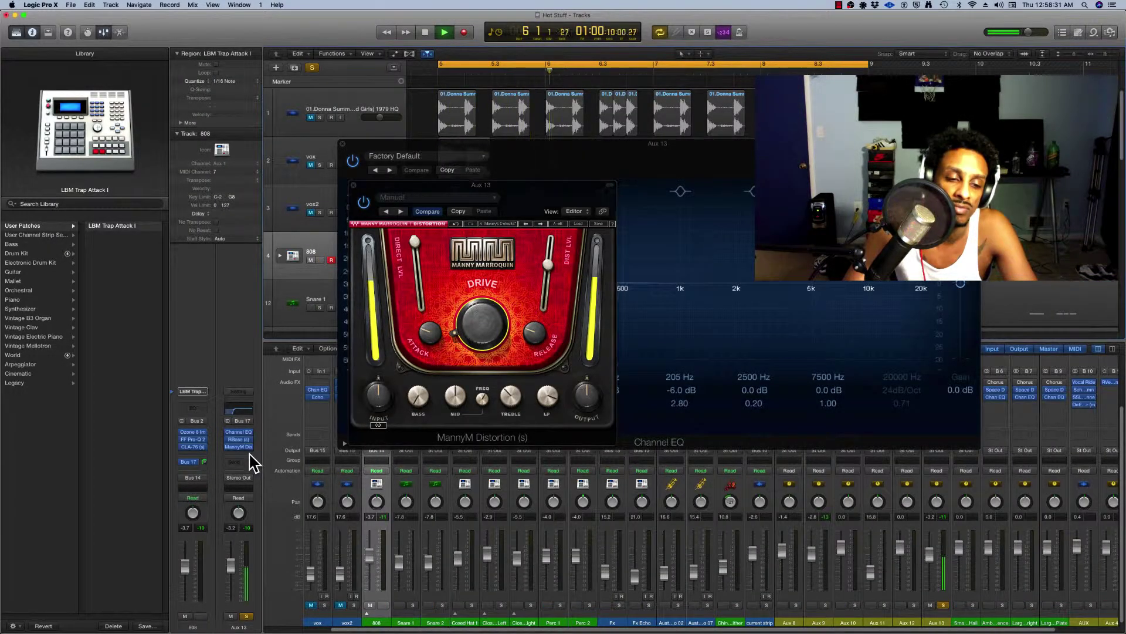
- Add a stereo Gain utility plug-in below MannyM Distortion on Aux 13 and close its window
{"action": "left_click", "coordinate": [249, 454]}
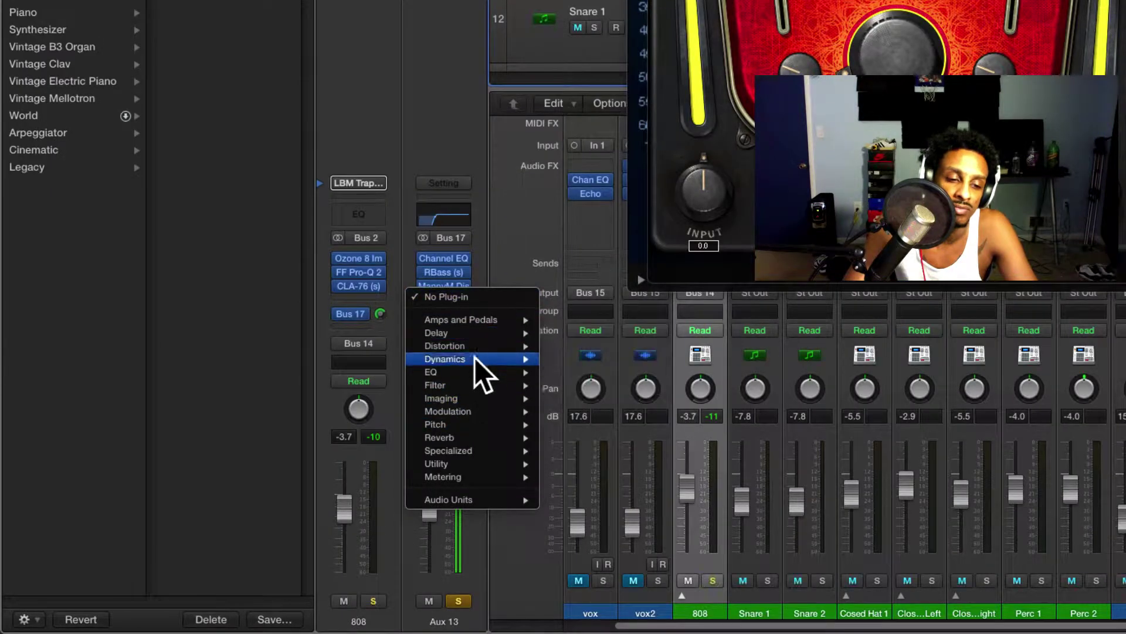
{"action": "mouse_move", "coordinate": [474, 464]}
{"action": "mouse_move", "coordinate": [629, 464]}
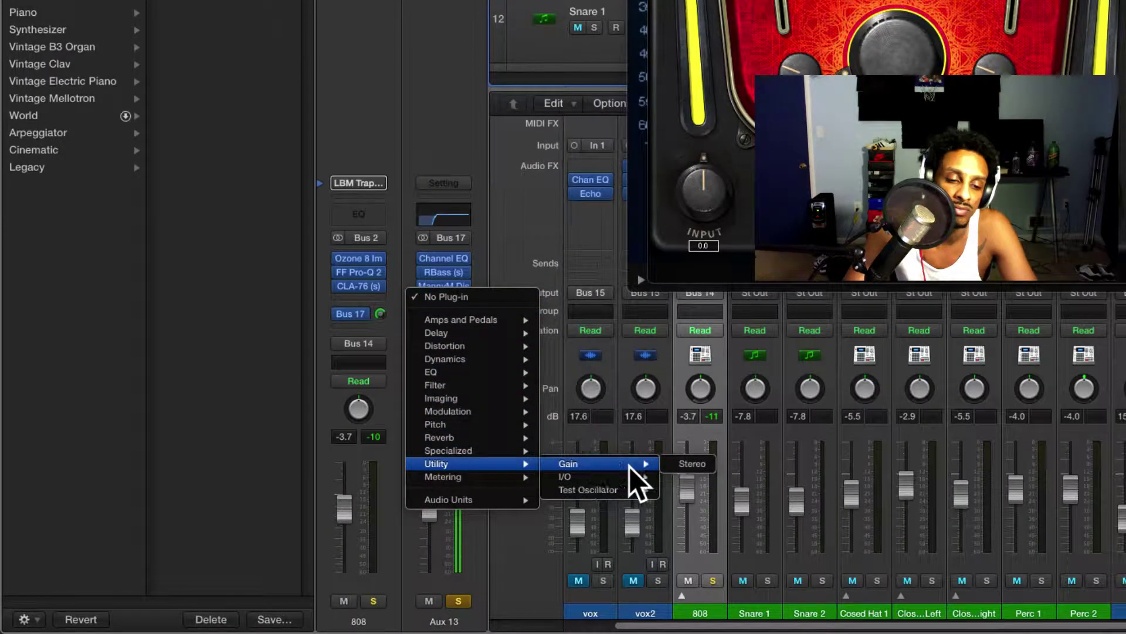
{"action": "left_click", "coordinate": [702, 464]}
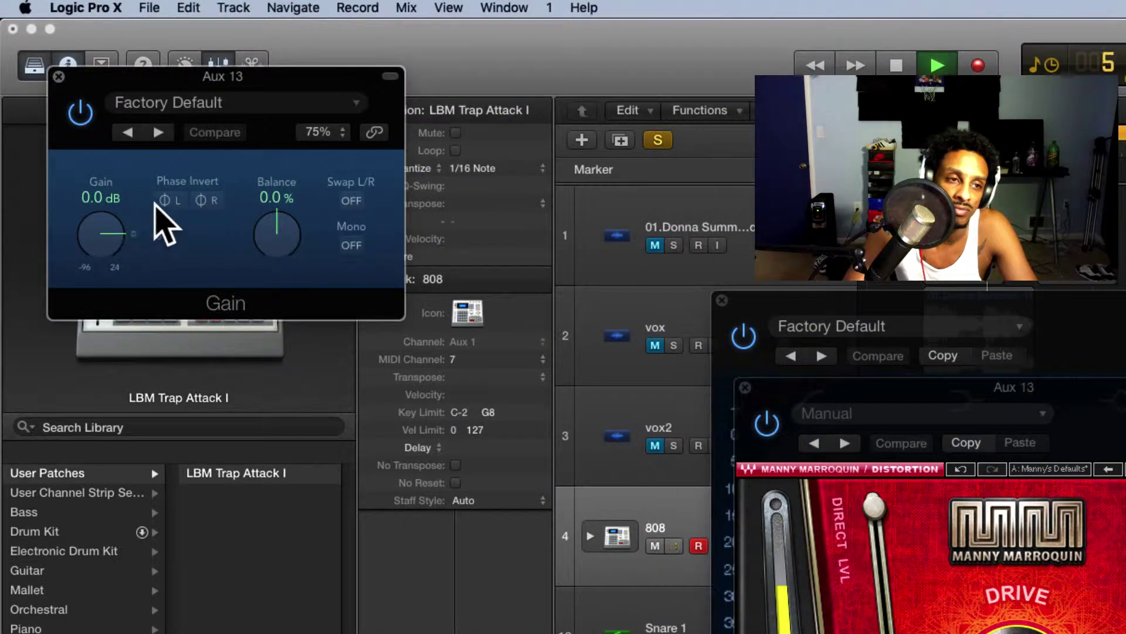
{"action": "left_click", "coordinate": [58, 76]}
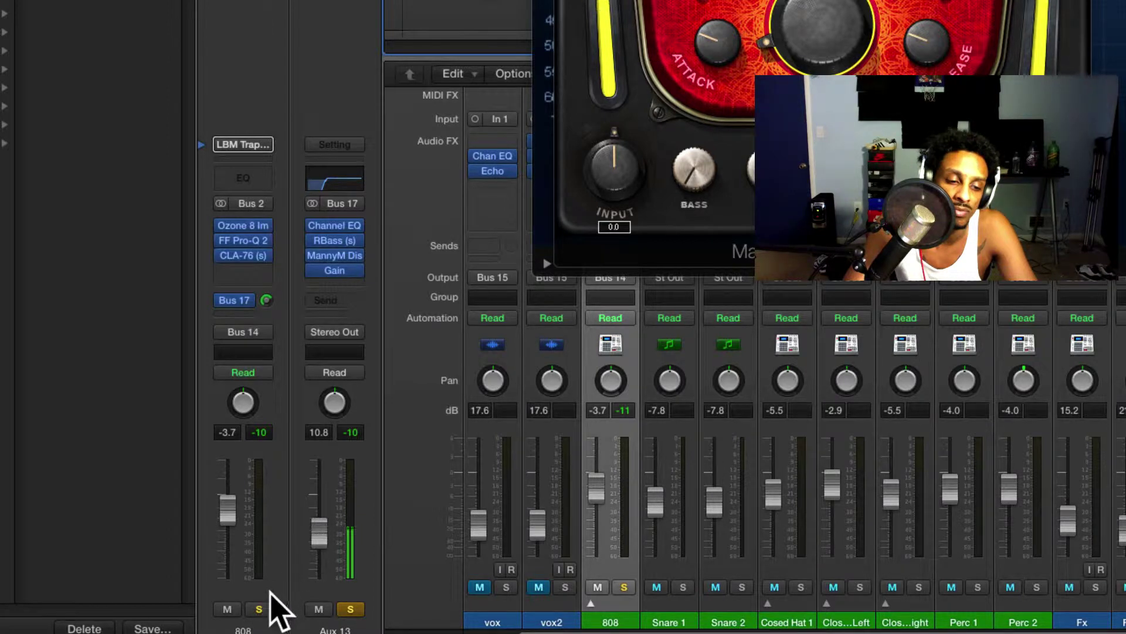
- Solo the 808 channel, then balance its fader at -2.6 dB against the Aux 13 fader at about -13 dB
{"action": "left_click", "coordinate": [260, 609]}
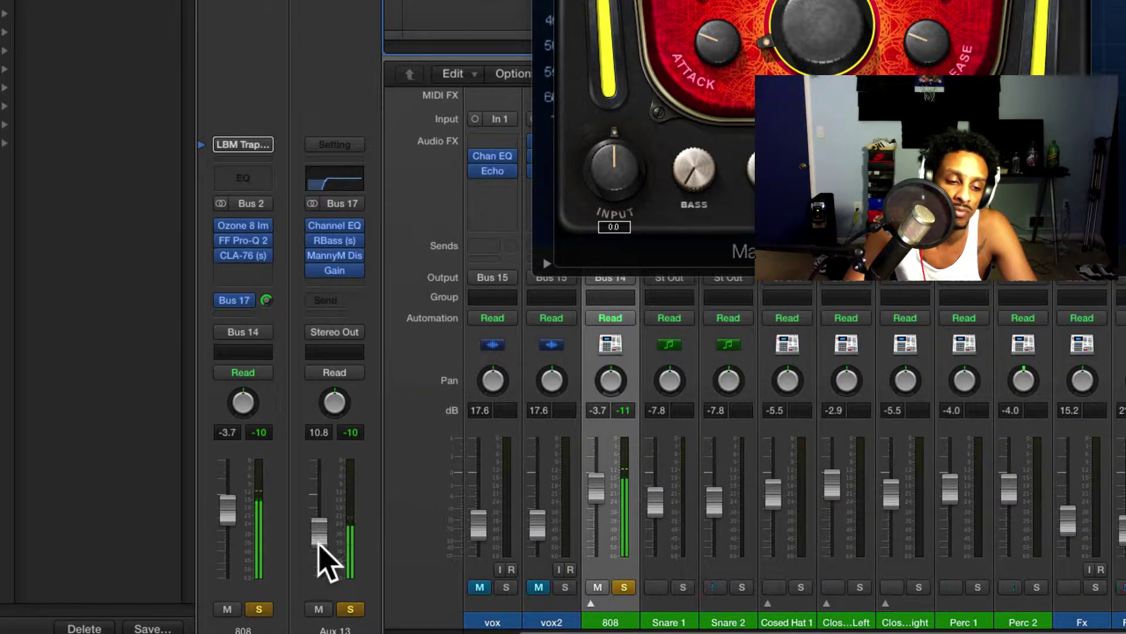
{"action": "left_click_drag", "start_coordinate": [318, 539], "coordinate": [318, 542]}
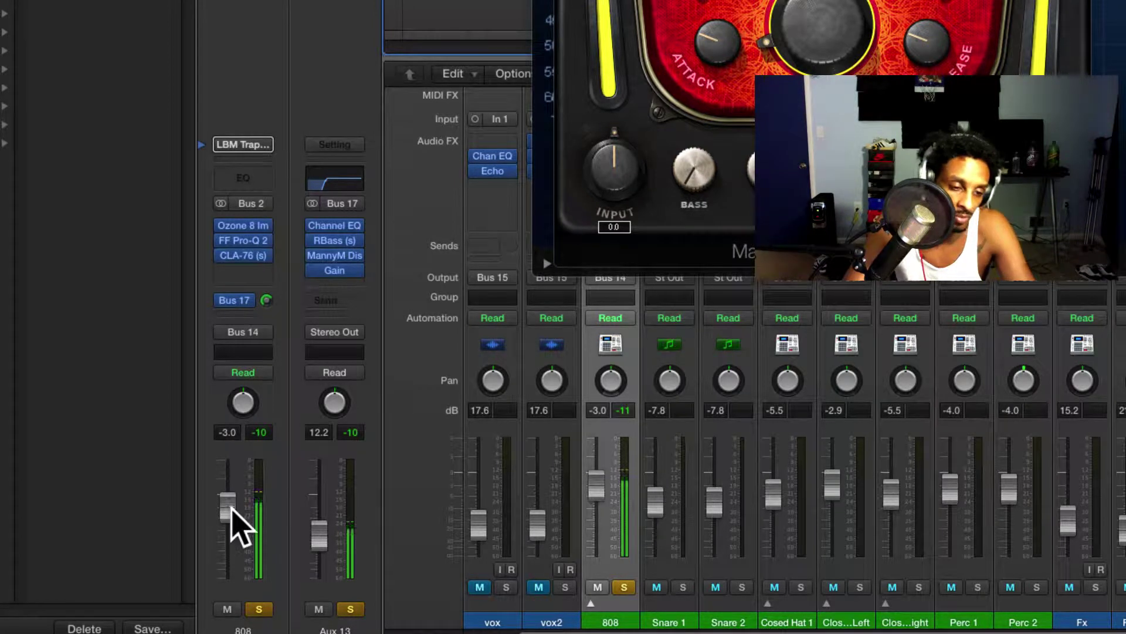
{"action": "left_click_drag", "start_coordinate": [231, 506], "coordinate": [251, 515]}
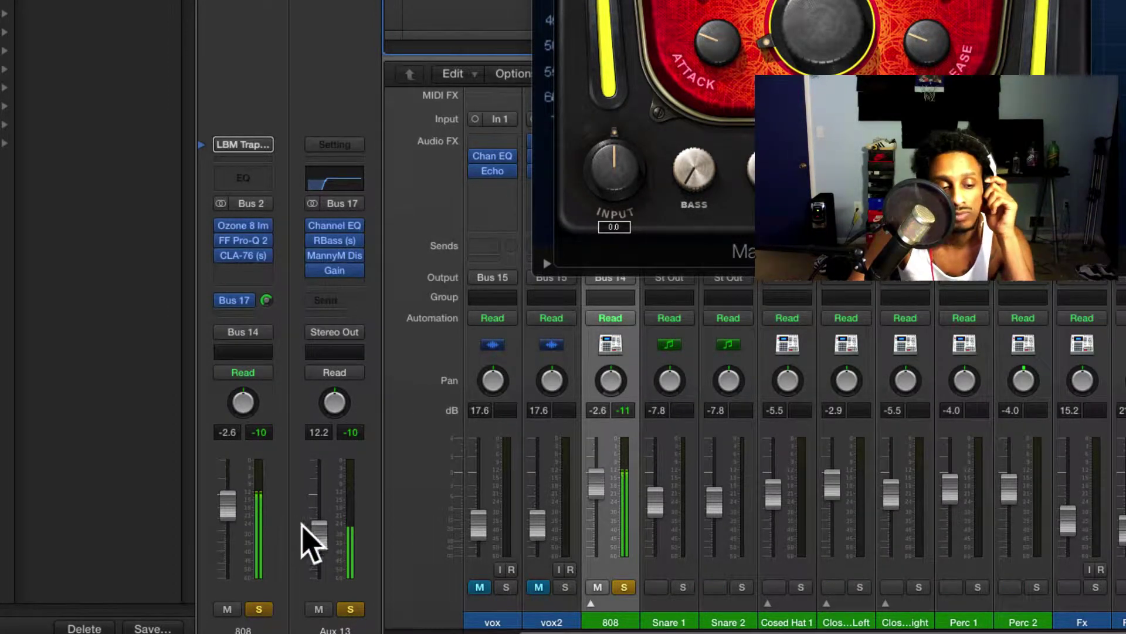
{"action": "left_click_drag", "start_coordinate": [319, 539], "coordinate": [319, 542]}
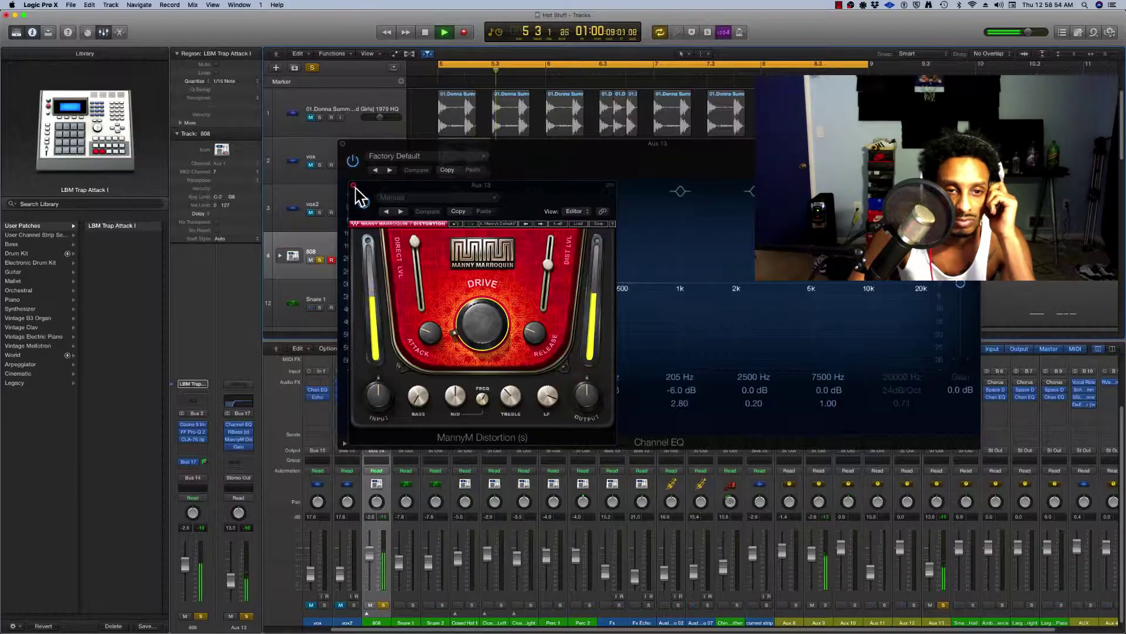
- Close the distortion window, move the EQ off the track list, and solo the Donna Summer sample and vox tracks
{"action": "left_click", "coordinate": [359, 193]}
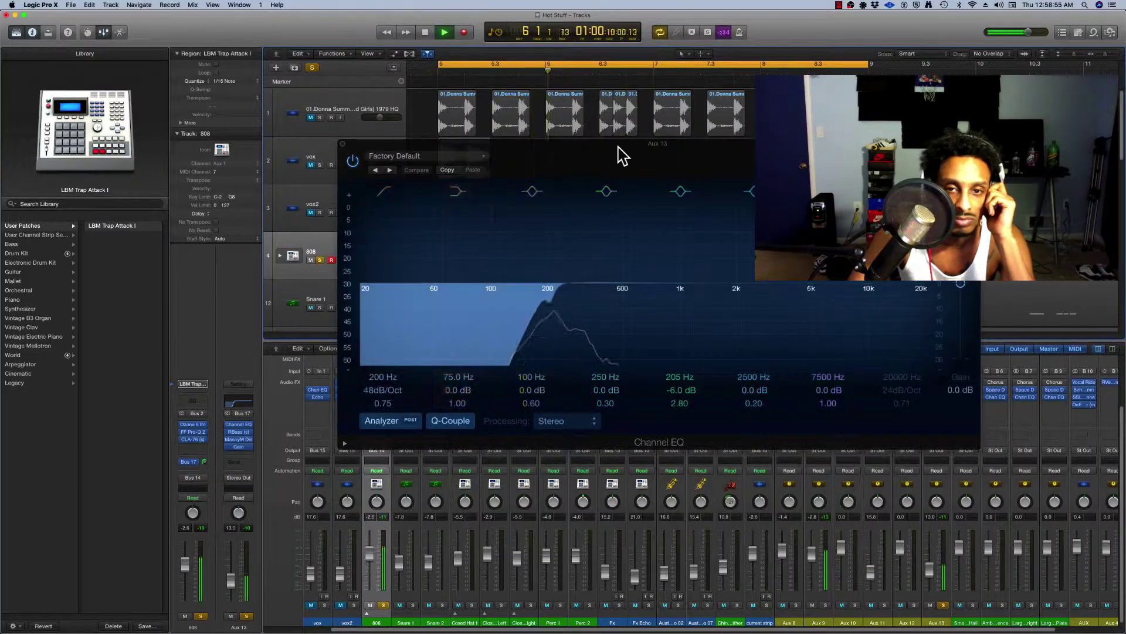
{"action": "left_click_drag", "start_coordinate": [618, 156], "coordinate": [688, 336]}
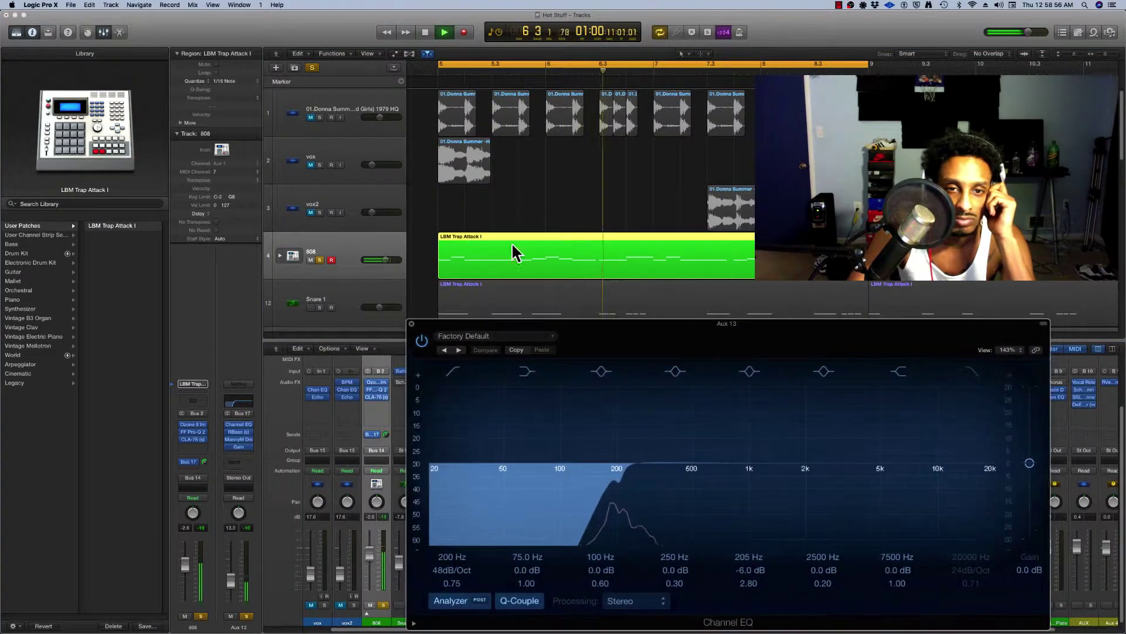
{"action": "left_click", "coordinate": [320, 117]}
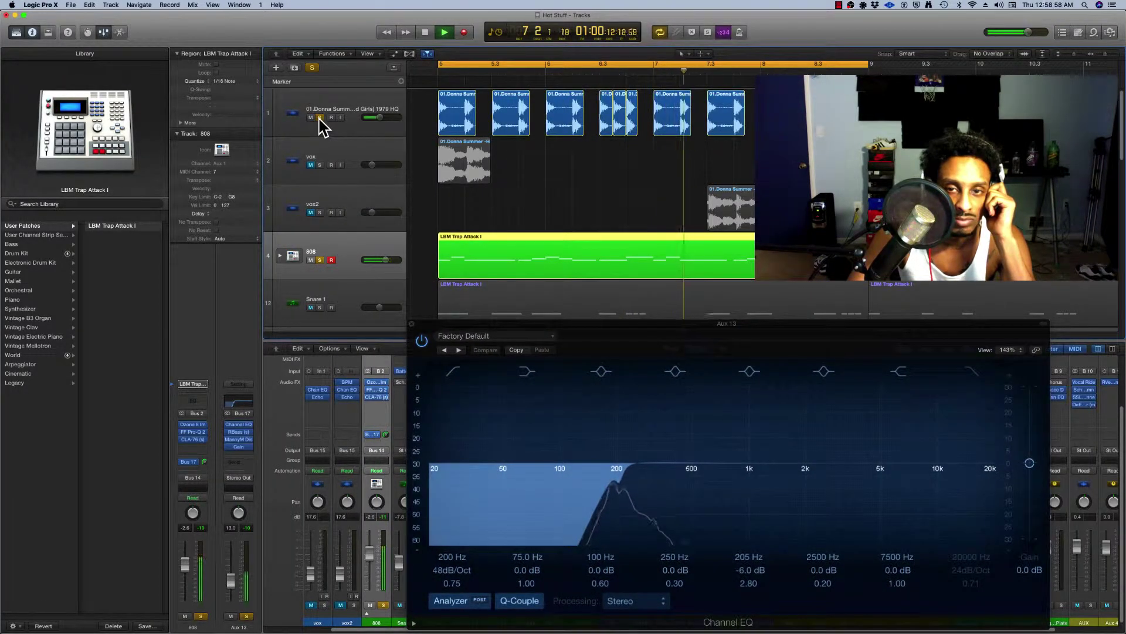
{"action": "left_click", "coordinate": [319, 165]}
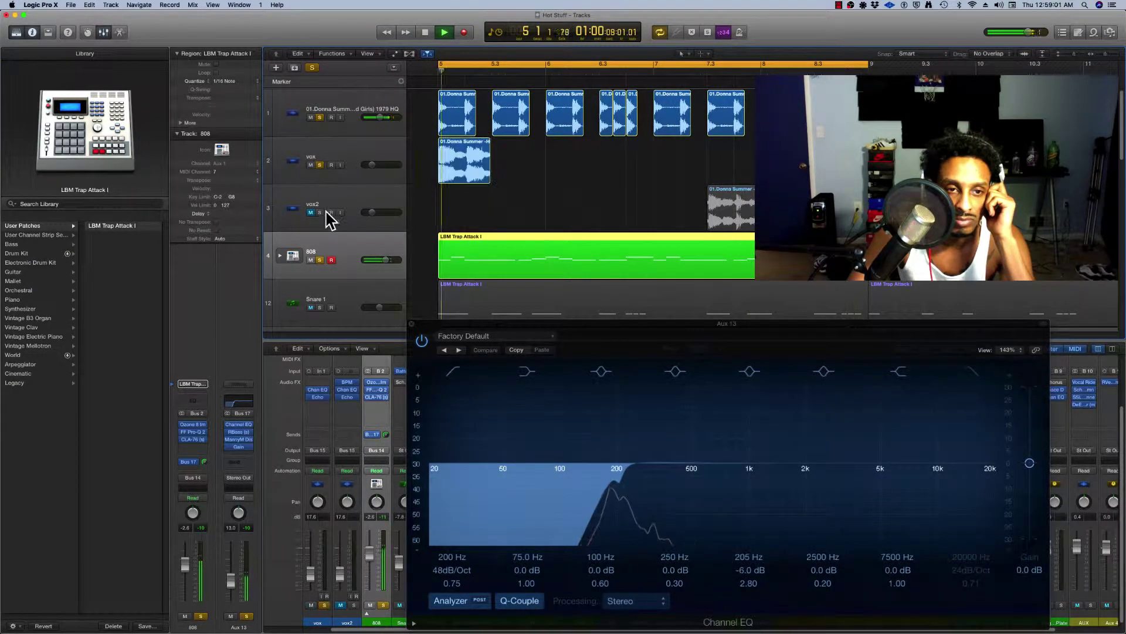
- Solo the vox2 track and close the Aux 13 Channel EQ window
{"action": "left_click", "coordinate": [319, 213]}
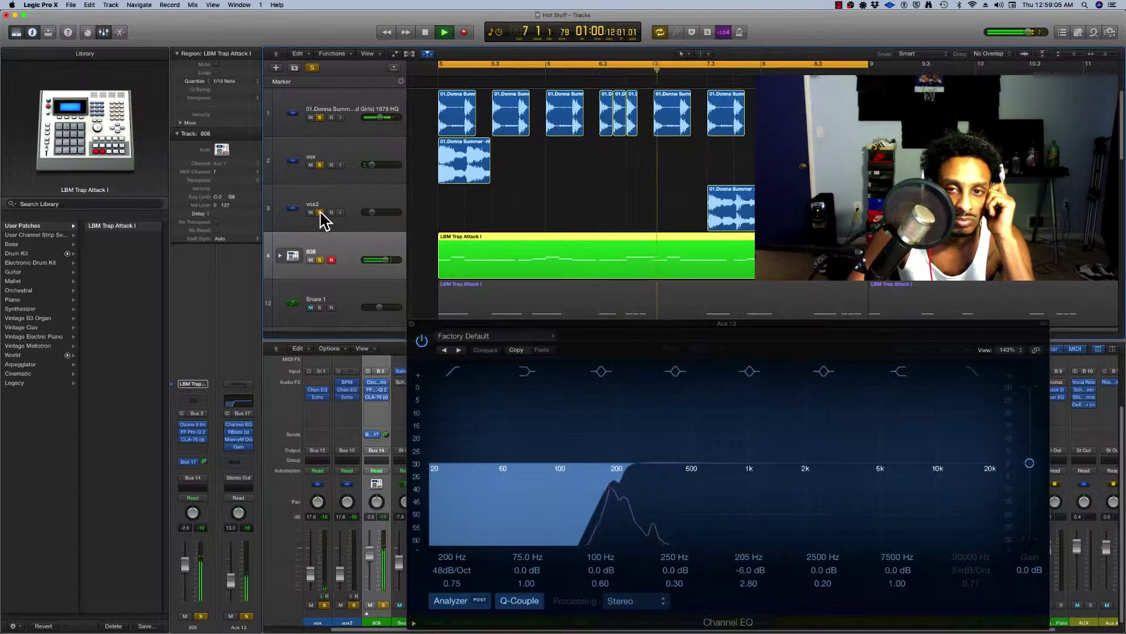
{"action": "left_click", "coordinate": [413, 324]}
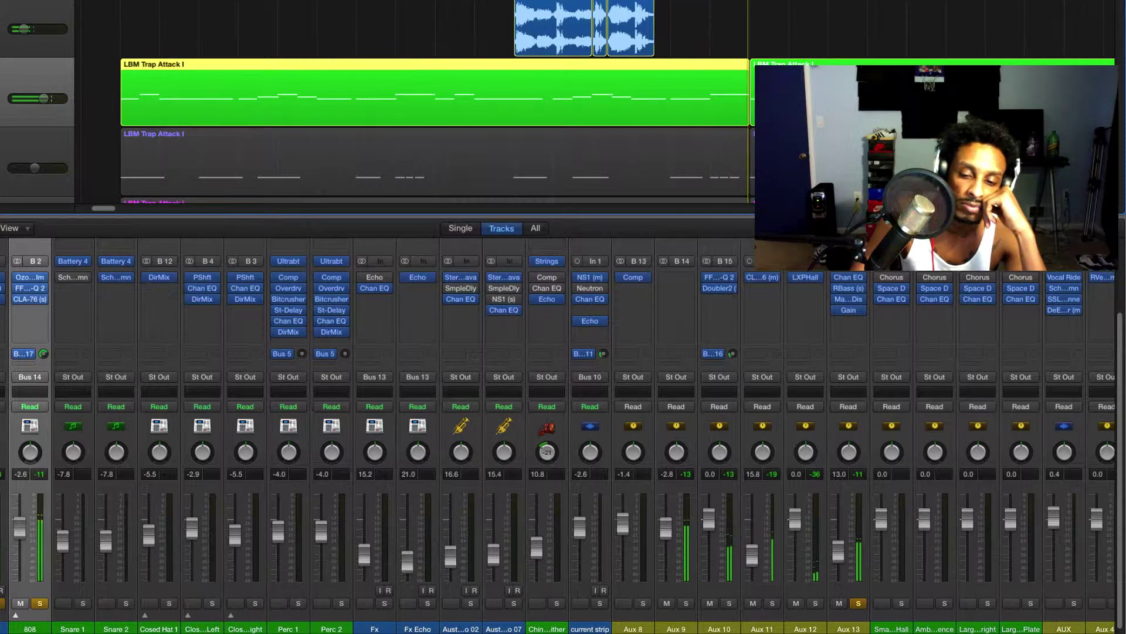
{"action": "scroll", "coordinate": [910, 619], "scroll_direction": "right", "scroll_amount": 3}
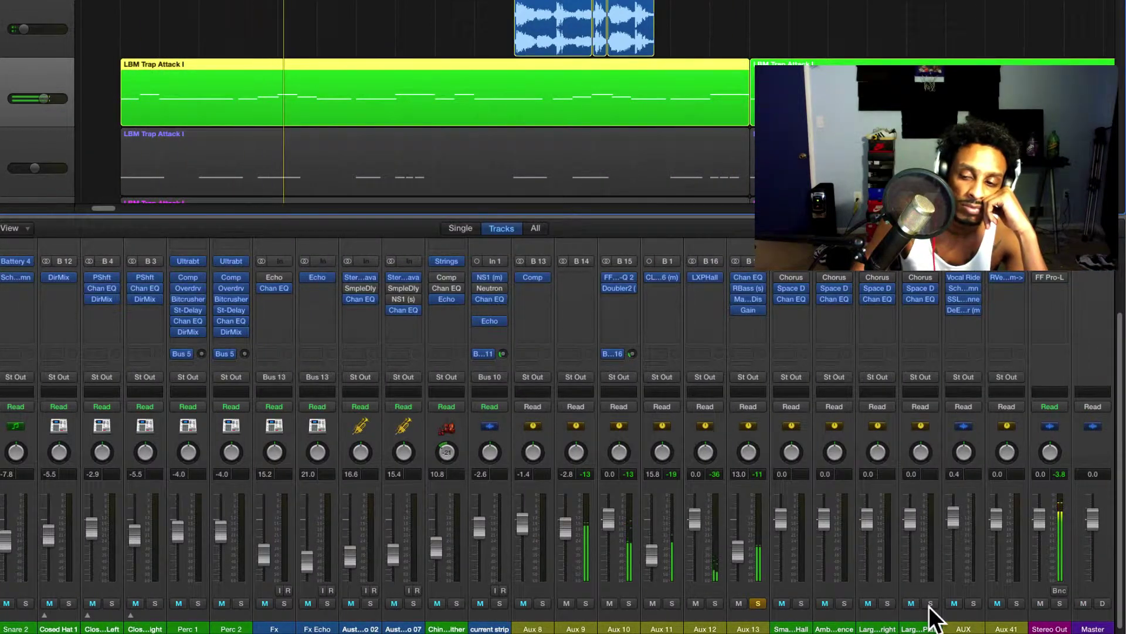
{"action": "mouse_move", "coordinate": [1040, 277]}
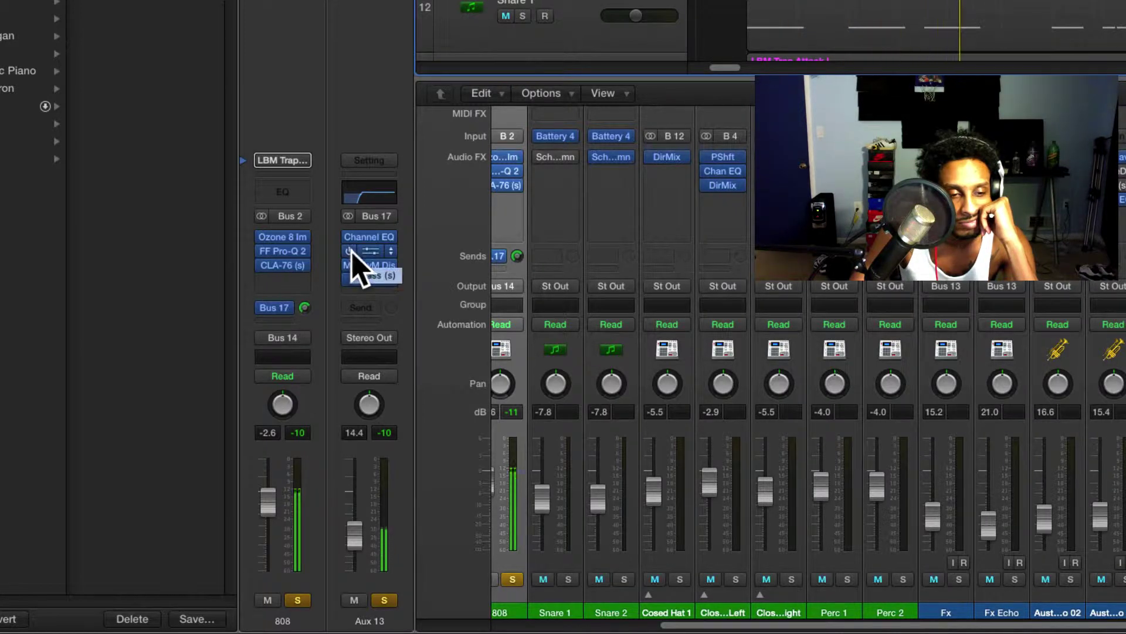
- Try a copy of Aux 13's RBass below CLA-76 on the 808 channel with the fader at -7.0 dB, and bypass it for comparison
{"action": "left_click_drag", "start_coordinate": [369, 265], "coordinate": [287, 282]}
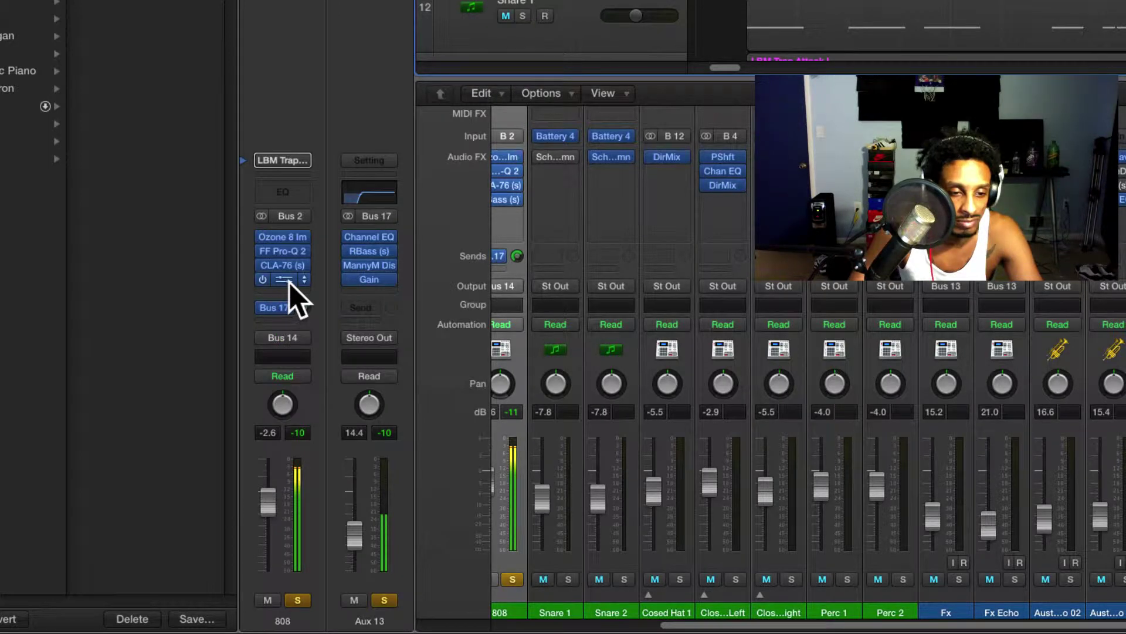
{"action": "mouse_move", "coordinate": [269, 498]}
{"action": "left_mouse_down"}
{"action": "mouse_move", "coordinate": [264, 515]}
{"action": "mouse_move", "coordinate": [271, 506]}
{"action": "left_mouse_up"}
{"action": "mouse_move", "coordinate": [278, 280]}
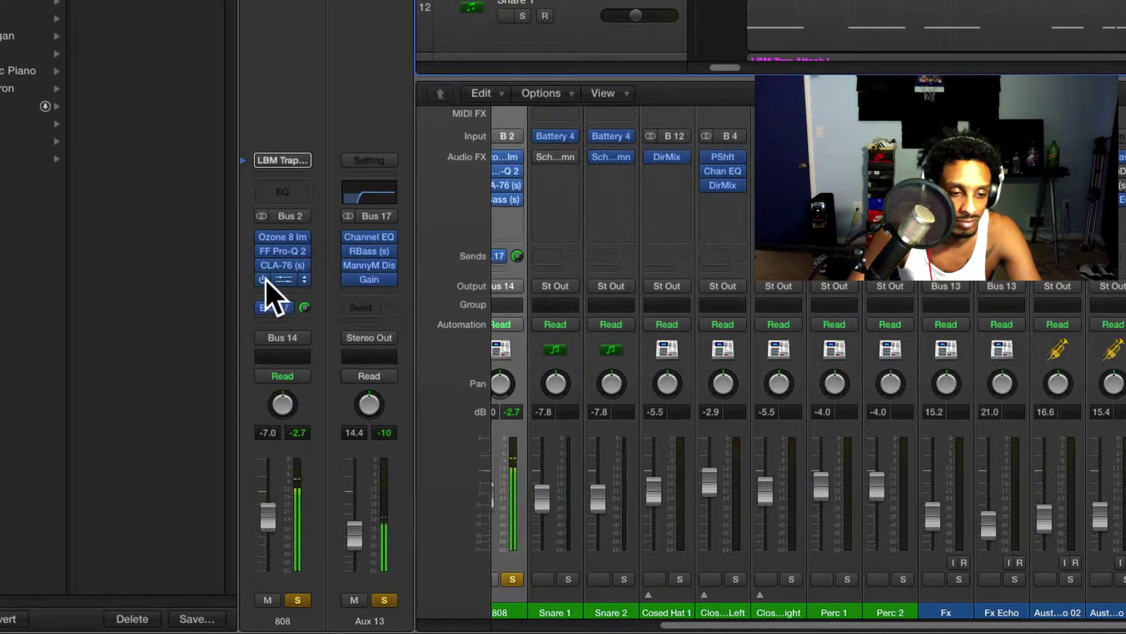
- Rebalance the bass by setting the 808 fader to -3.6 dB and the Aux 13 fader to -17.4 dB
{"action": "left_click_drag", "start_coordinate": [271, 514], "coordinate": [271, 510]}
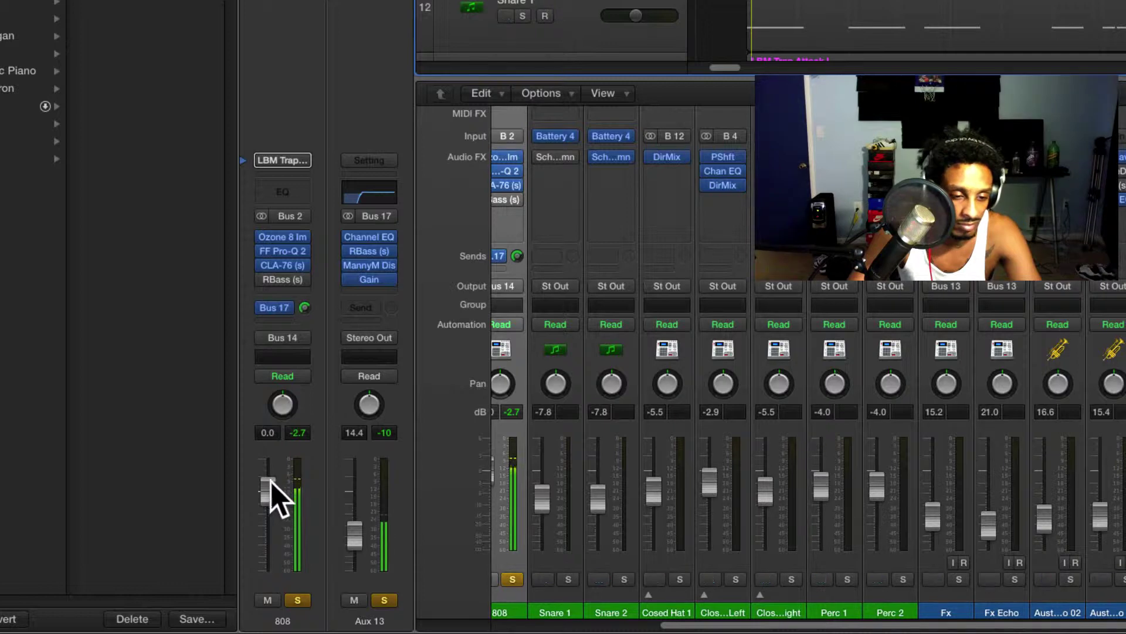
{"action": "left_click_drag", "start_coordinate": [267, 501], "coordinate": [267, 508]}
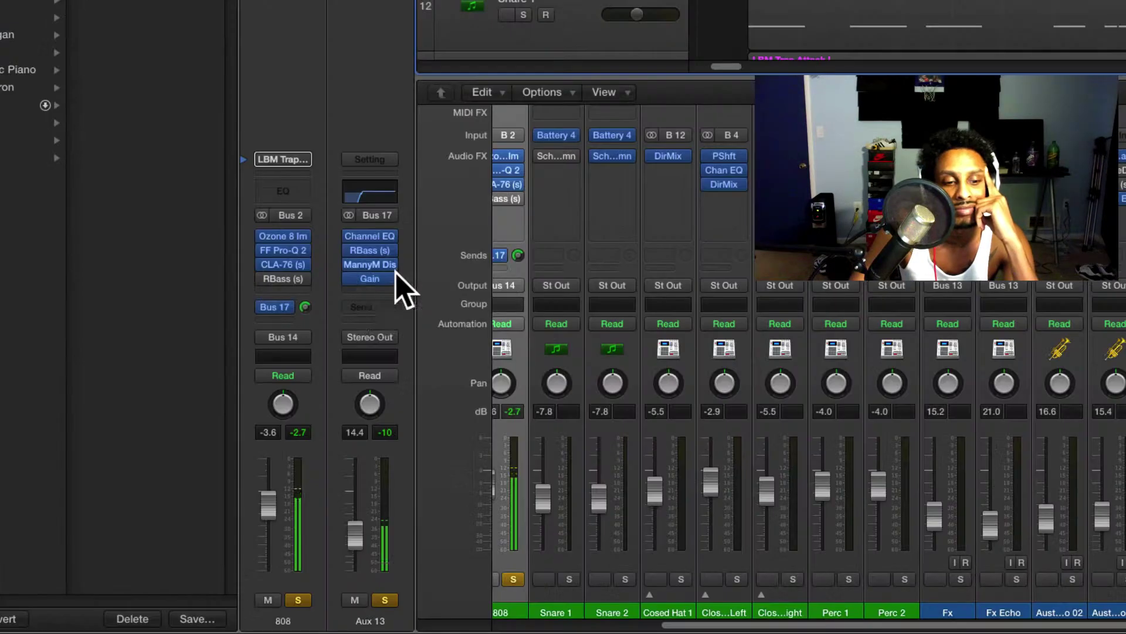
{"action": "left_click_drag", "start_coordinate": [360, 541], "coordinate": [360, 560]}
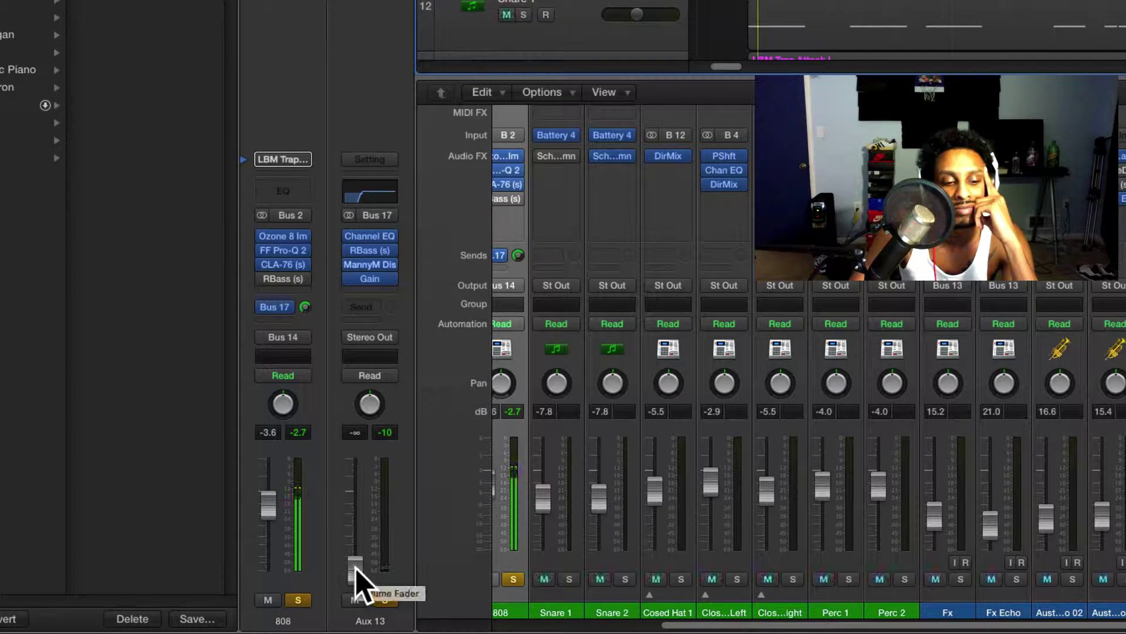
{"action": "left_click_drag", "start_coordinate": [357, 568], "coordinate": [357, 562]}
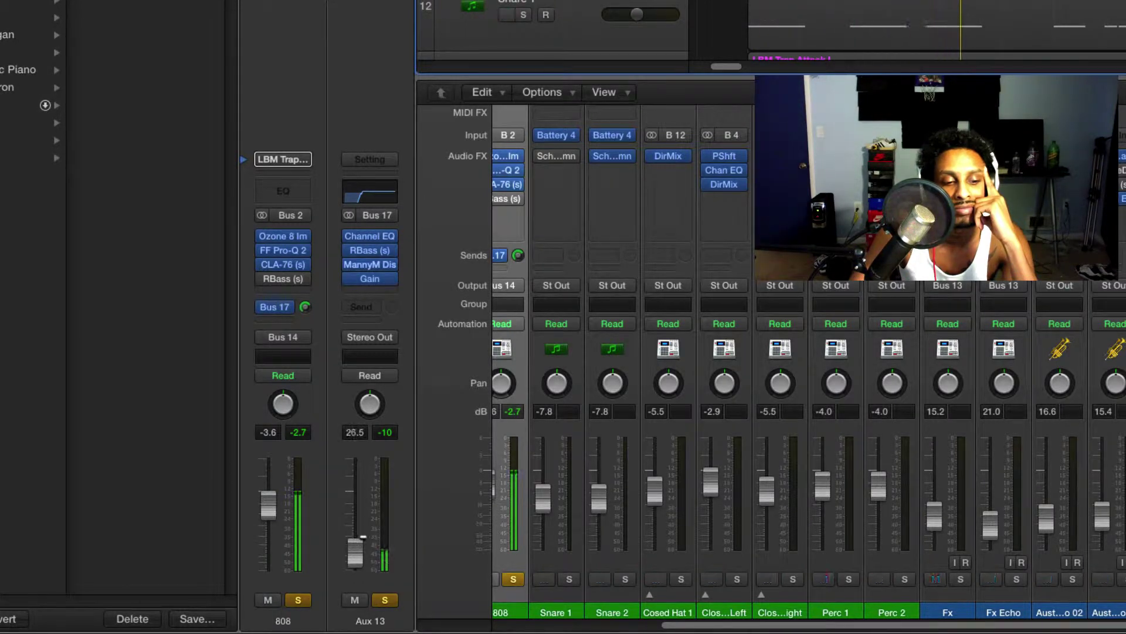
{"action": "left_click_drag", "start_coordinate": [355, 552], "coordinate": [356, 547]}
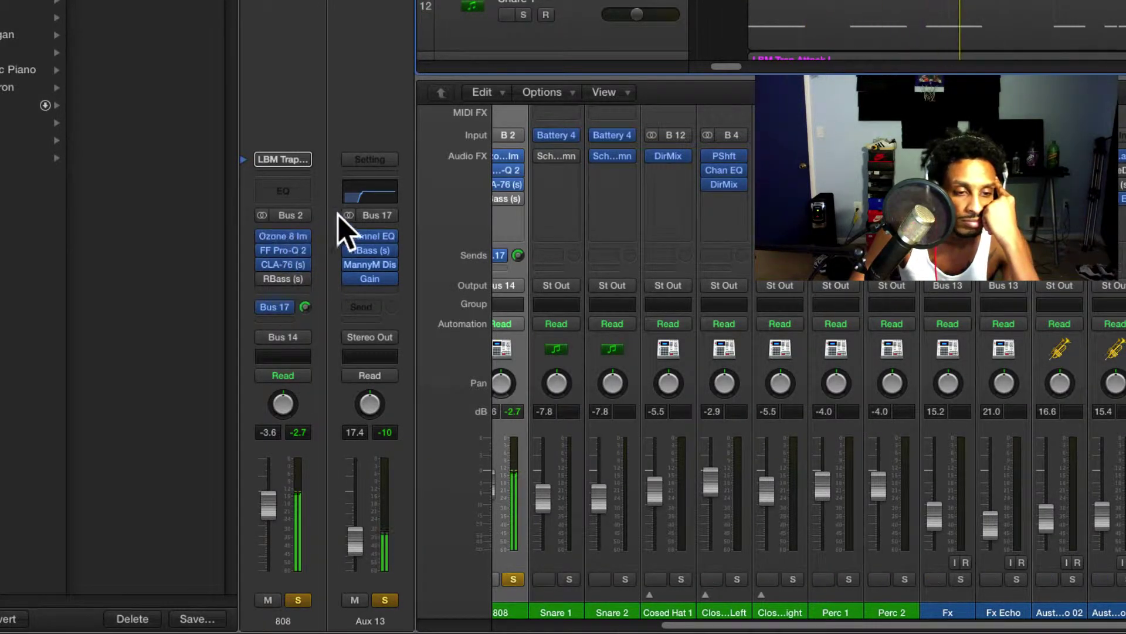
- Replace the bypassed RBass on the 808 channel with a second CLA-76, and copy that compressor to Aux 13 above Gain
{"action": "left_click", "coordinate": [302, 292]}
{"action": "left_click", "coordinate": [286, 269]}
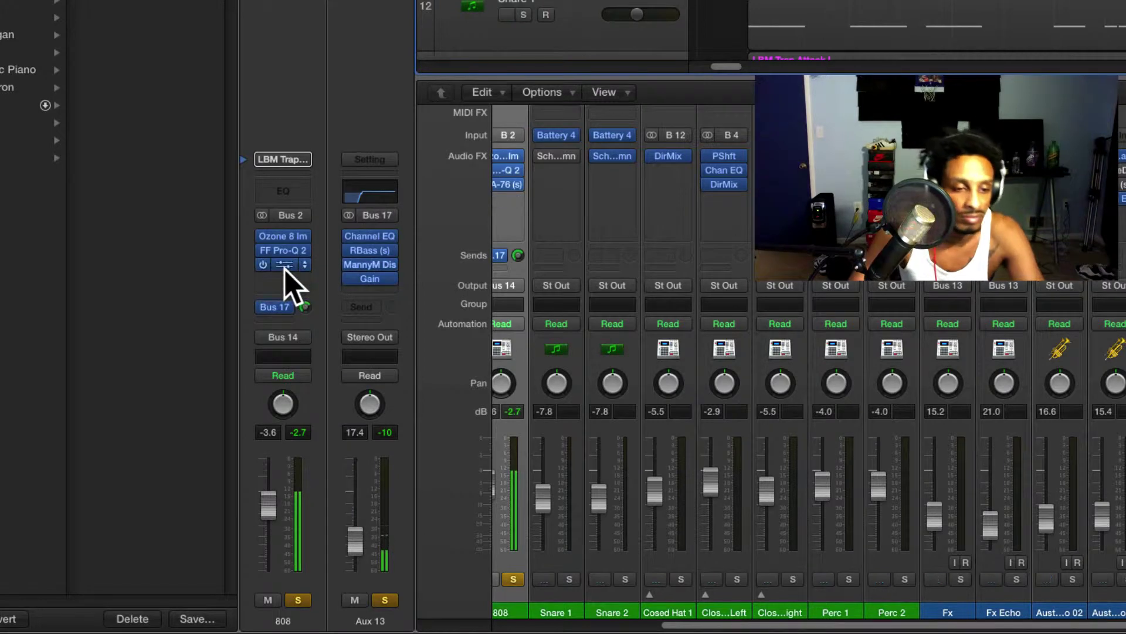
{"action": "left_click_drag", "start_coordinate": [283, 281], "coordinate": [286, 283]}
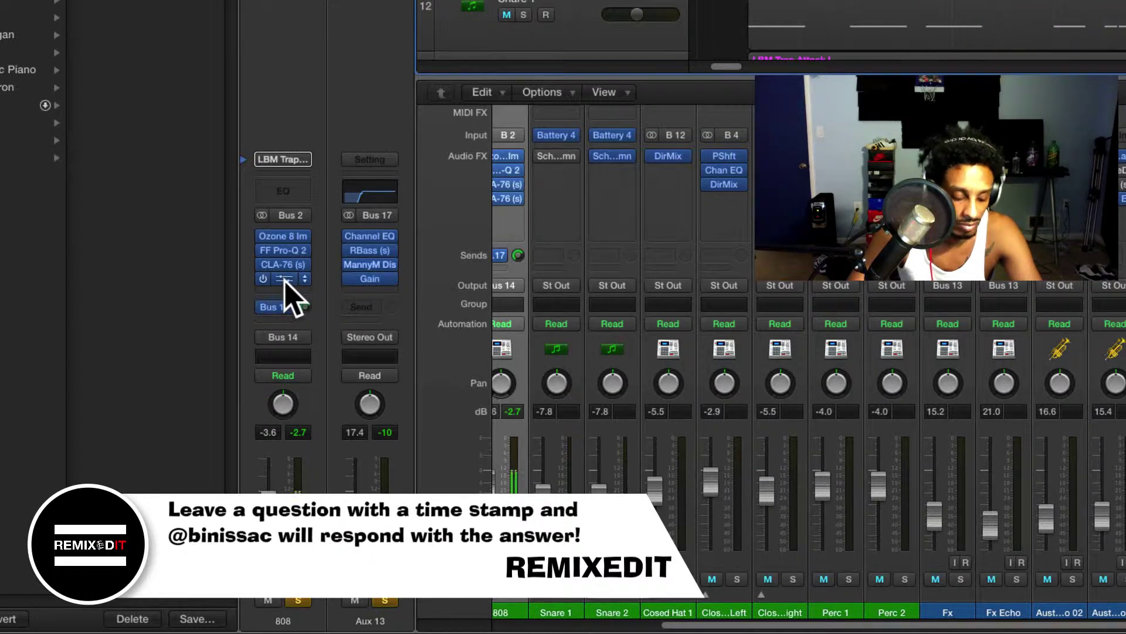
{"action": "left_click_drag", "start_coordinate": [285, 281], "coordinate": [373, 288]}
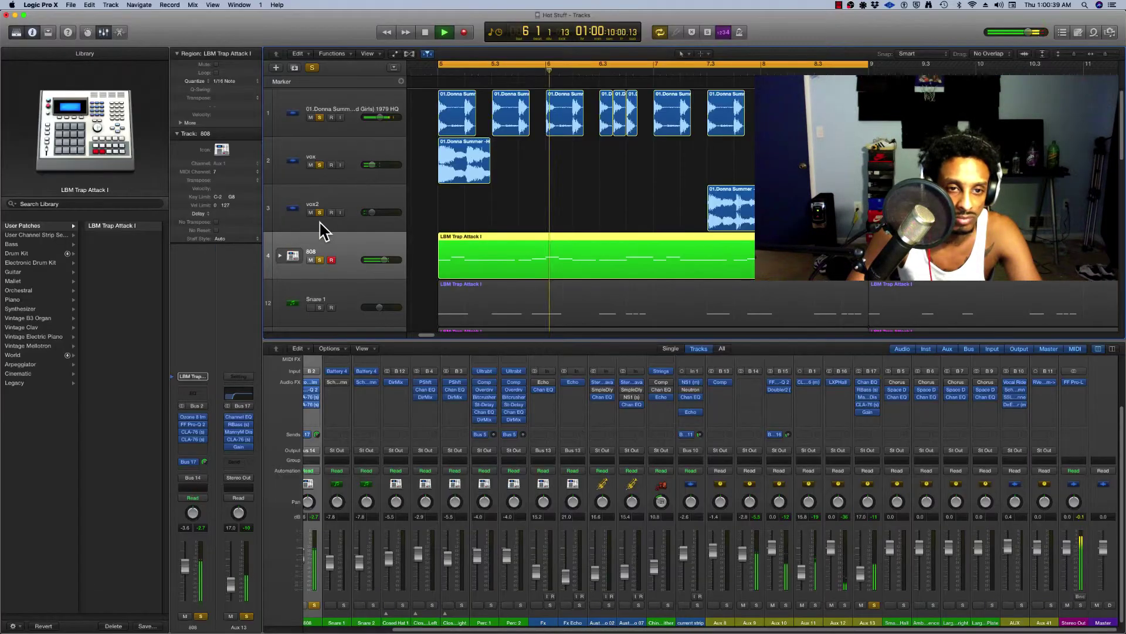
- Unsolo the sample and vox tracks, and mute and unmute Aux 9 to compare the 808 with and without it
{"action": "left_click_drag", "start_coordinate": [319, 210], "coordinate": [321, 118]}
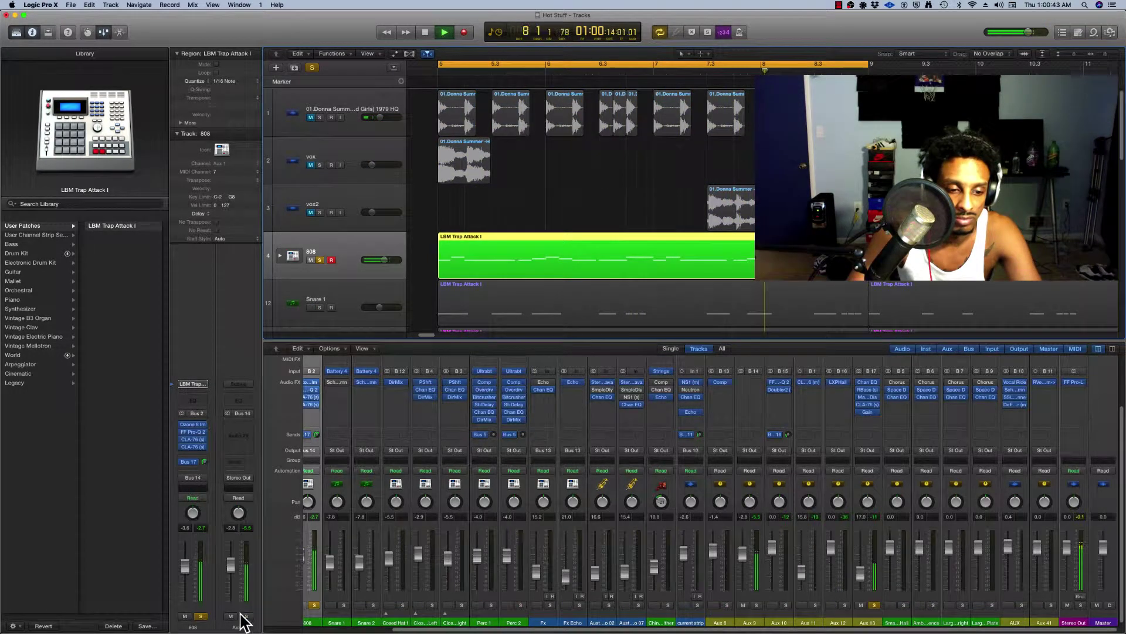
{"action": "left_click", "coordinate": [231, 616]}
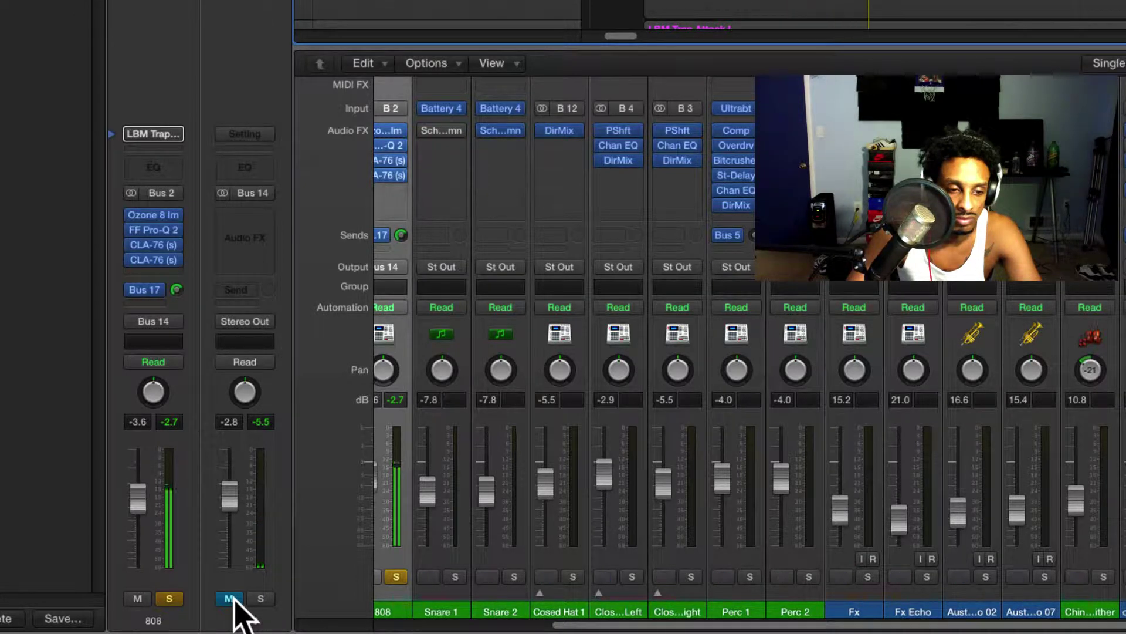
{"action": "left_click", "coordinate": [230, 598]}
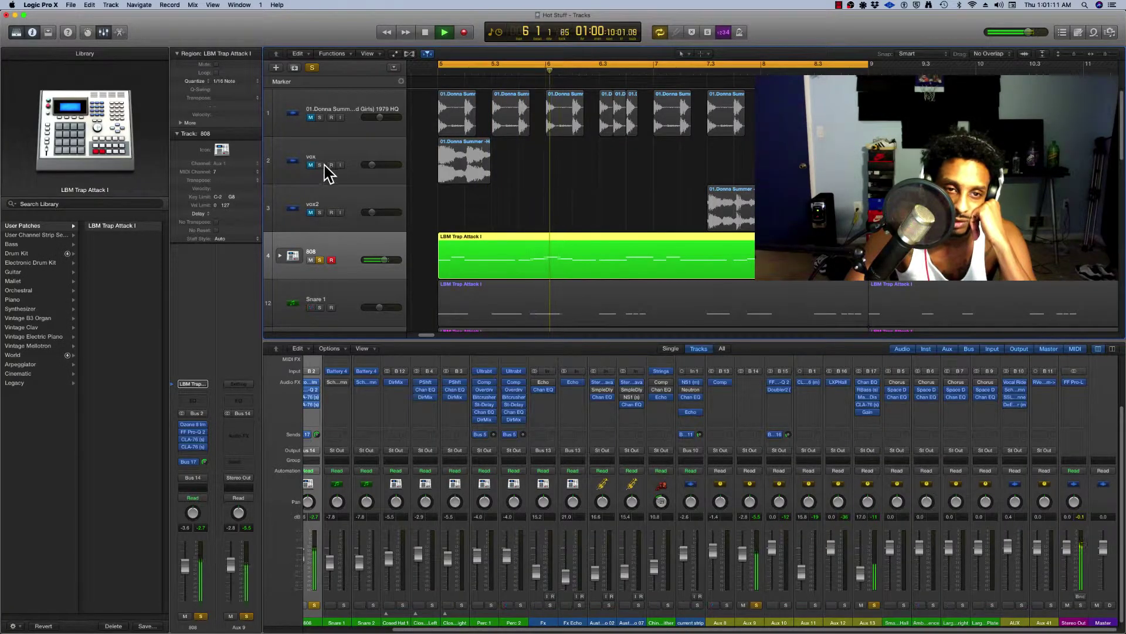
- Solo the vox, vox2, Donna Summer sample and Snare 1 tracks alongside the 808, and select the Snare 1 track
{"action": "left_click", "coordinate": [320, 164]}
{"action": "left_click", "coordinate": [320, 212]}
{"action": "left_click", "coordinate": [319, 117]}
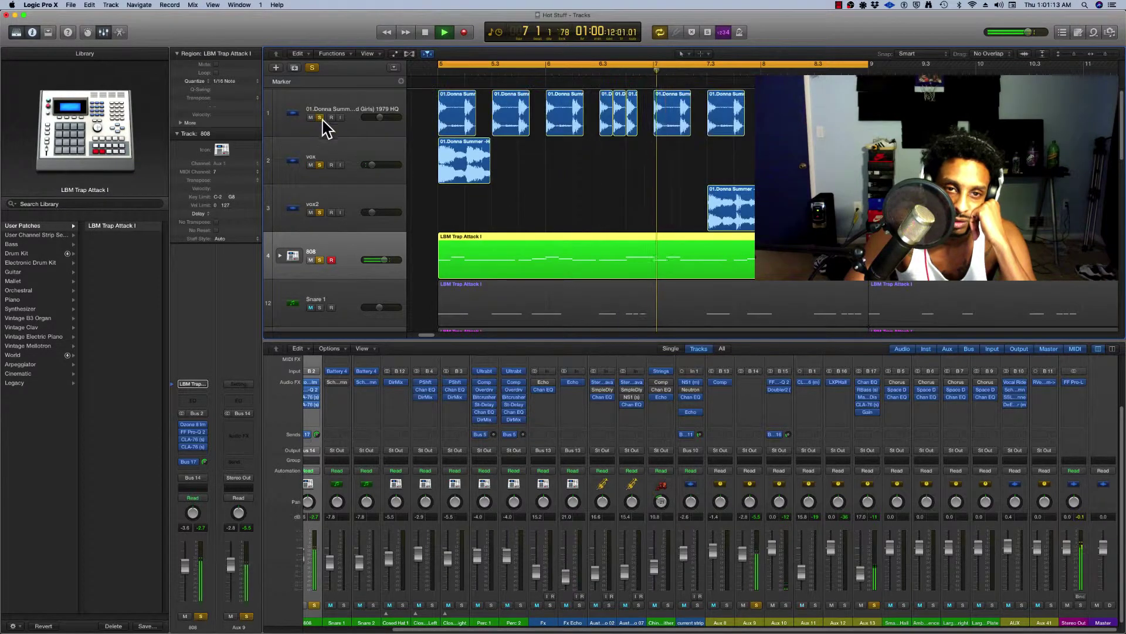
{"action": "scroll", "coordinate": [374, 241], "scroll_direction": "down", "scroll_amount": 1}
{"action": "left_click", "coordinate": [319, 301]}
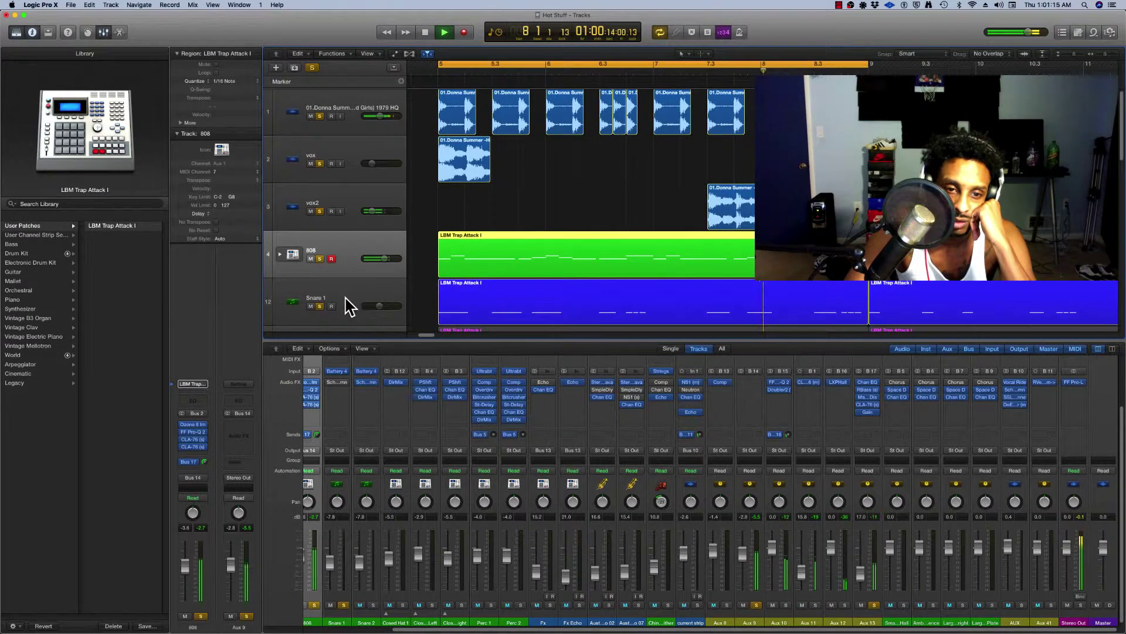
{"action": "scroll", "coordinate": [352, 302], "scroll_direction": "down", "scroll_amount": 1}
{"action": "left_click", "coordinate": [348, 281]}
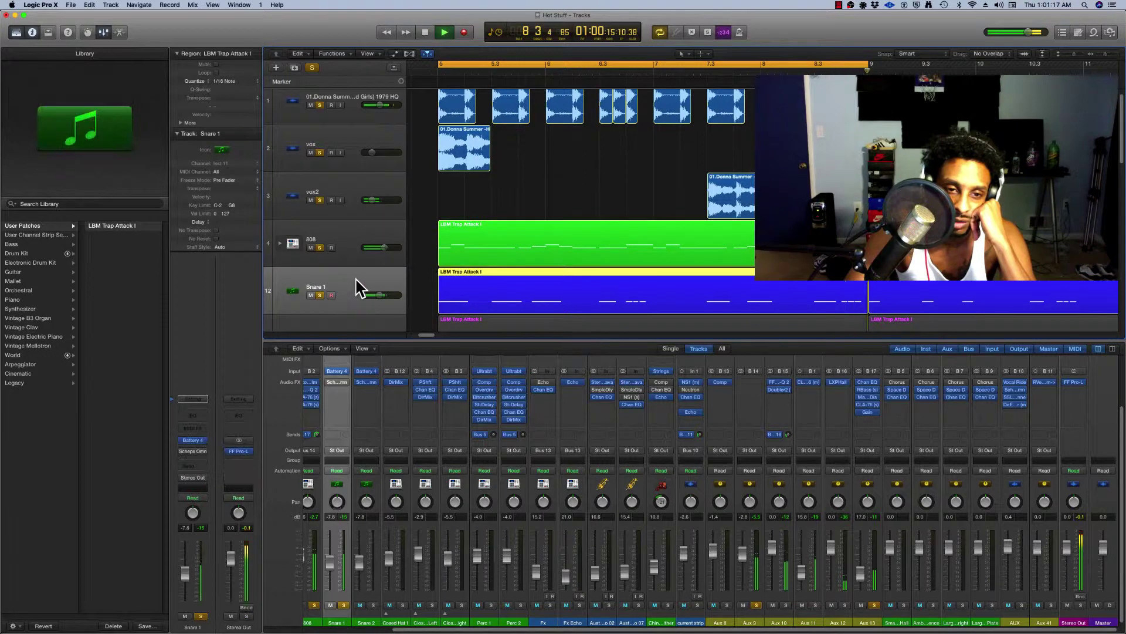
- Mute the 808, vox2 and vox tracks to isolate Snare 1
{"action": "scroll", "coordinate": [323, 258], "scroll_direction": "up", "scroll_amount": 1}
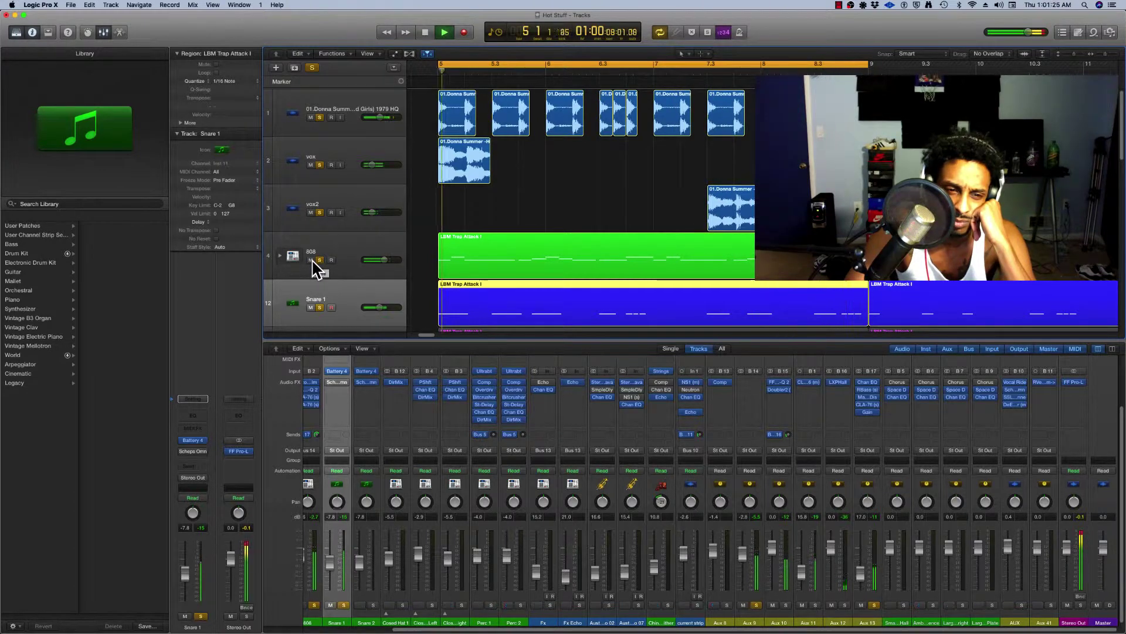
{"action": "left_click_drag", "start_coordinate": [311, 259], "coordinate": [310, 165]}
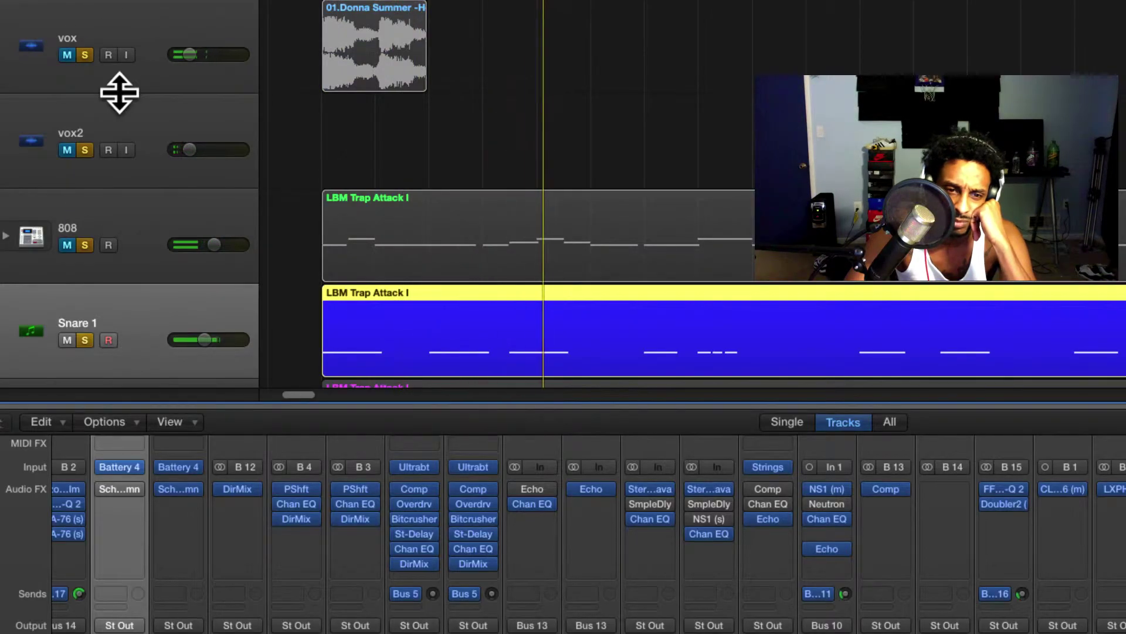
{"action": "scroll", "coordinate": [123, 105], "scroll_direction": "down", "scroll_amount": 4}
{"action": "scroll", "coordinate": [127, 113], "scroll_direction": "up", "scroll_amount": 4}
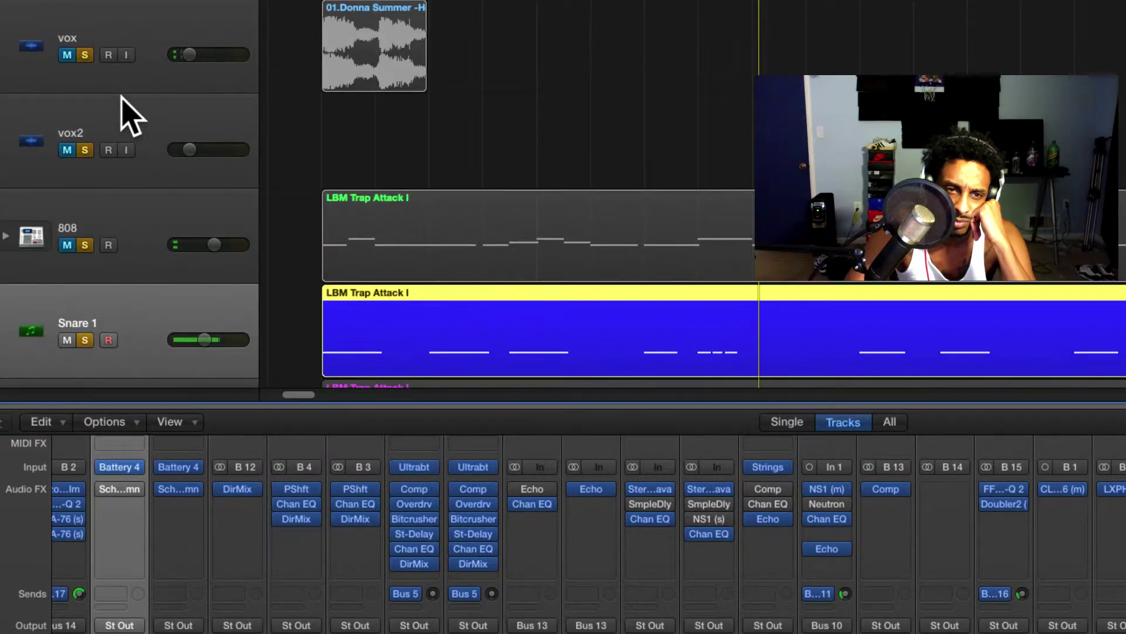
- Remove the bypassed Scheps Omni plug-in from the Snare 1 channel and set its fader to -4.8 dB
{"action": "scroll", "coordinate": [125, 109], "scroll_direction": "down", "scroll_amount": 3}
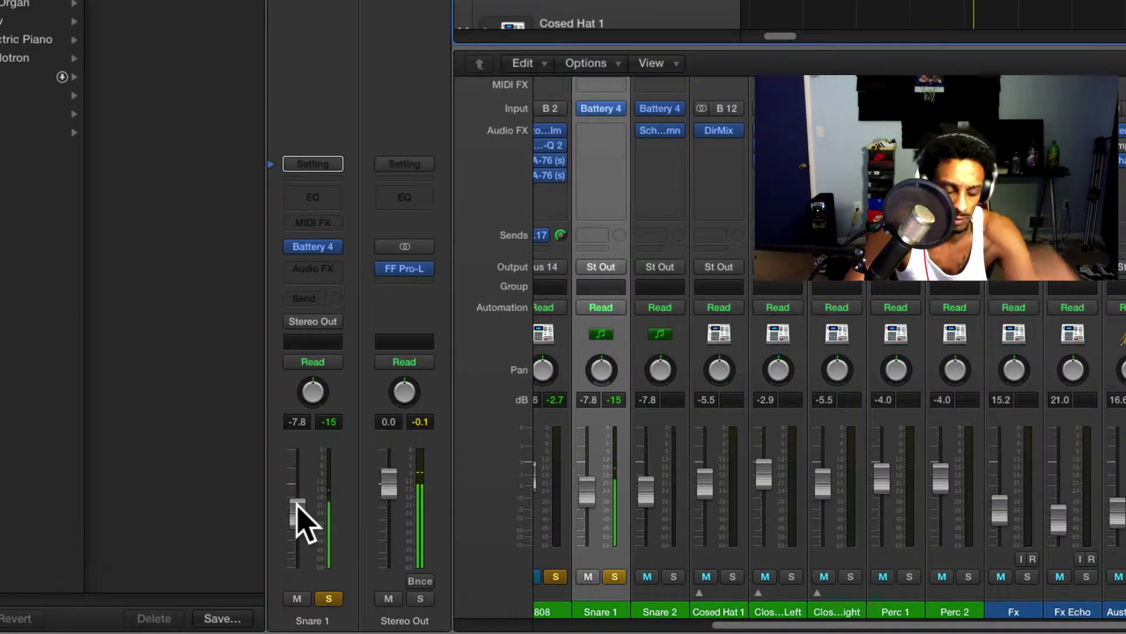
{"action": "left_click", "coordinate": [302, 519], "text": "alt"}
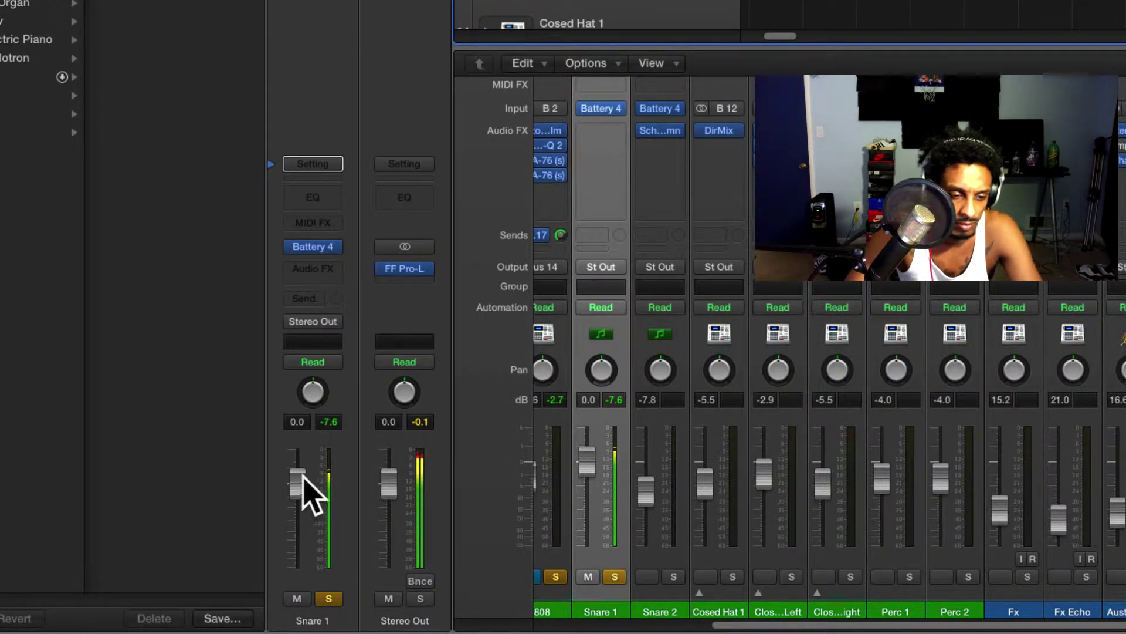
{"action": "left_click_drag", "start_coordinate": [302, 487], "coordinate": [302, 507]}
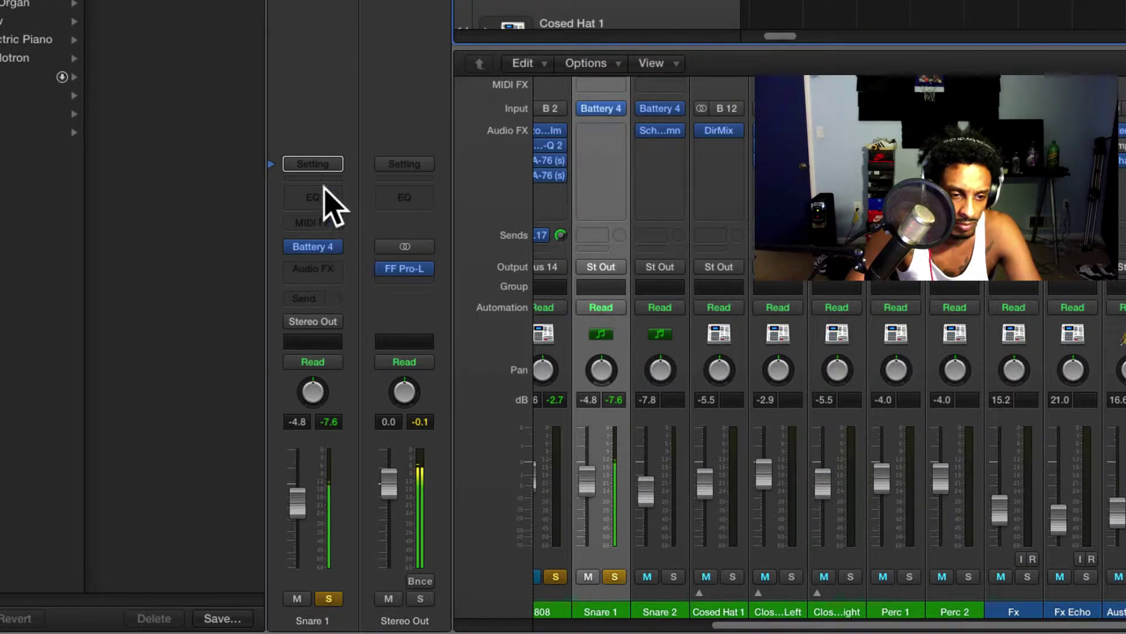
- Insert the Waves Renaissance Axx (m) compressor on Snare 1 and lower its threshold to about -4.5 dB
{"action": "left_click", "coordinate": [331, 268]}
{"action": "mouse_move", "coordinate": [361, 482]}
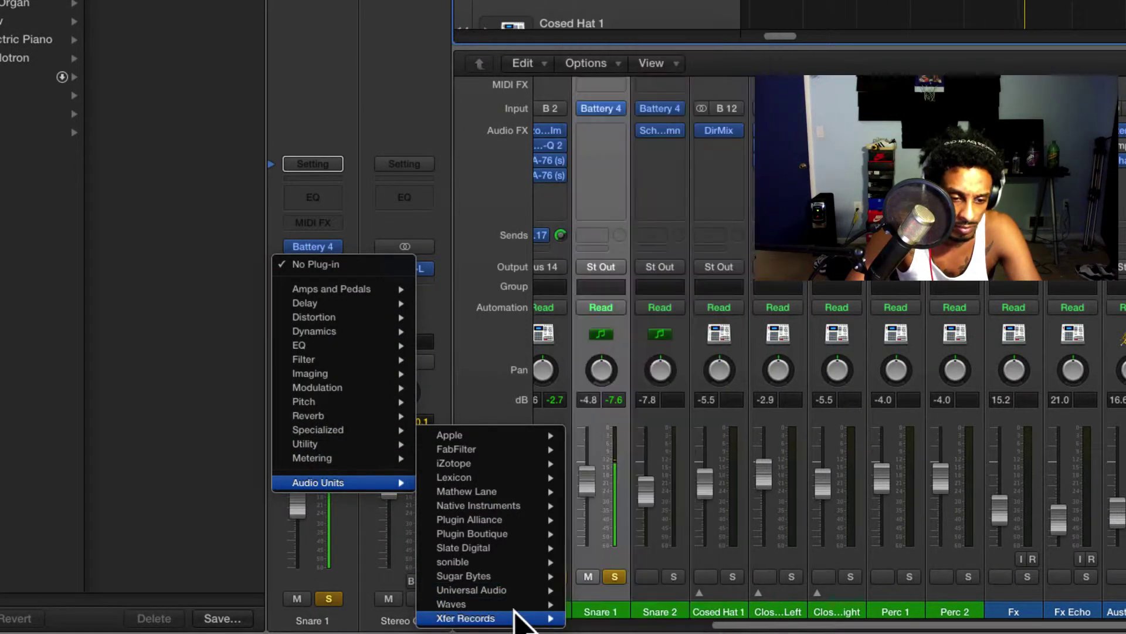
{"action": "mouse_move", "coordinate": [469, 604]}
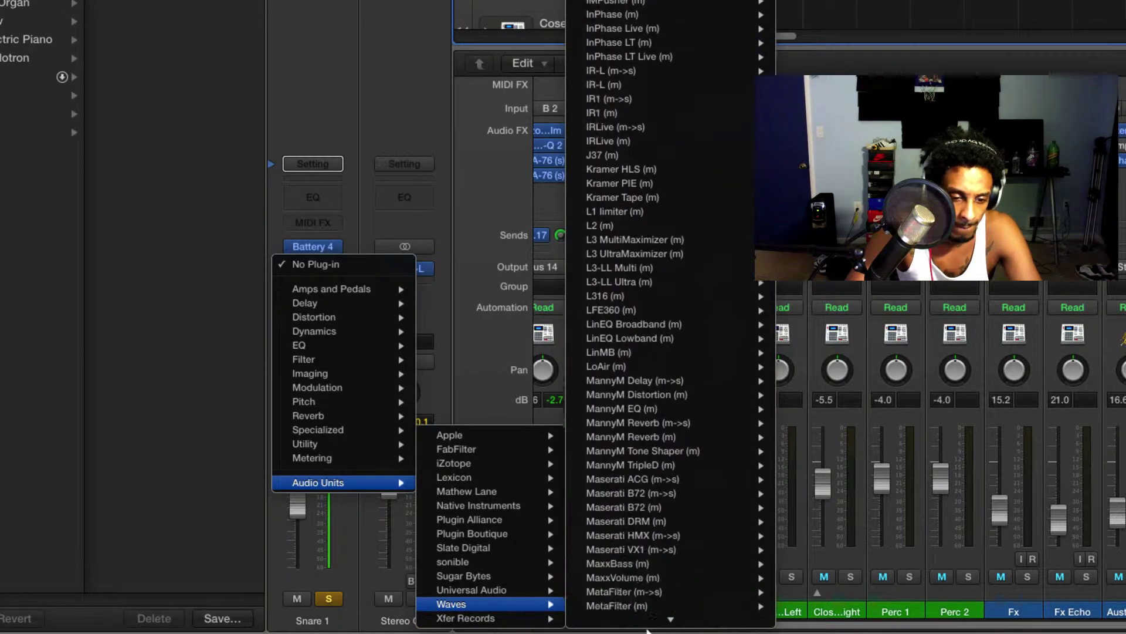
{"action": "scroll", "coordinate": [698, 510], "scroll_direction": "down", "scroll_amount": 5}
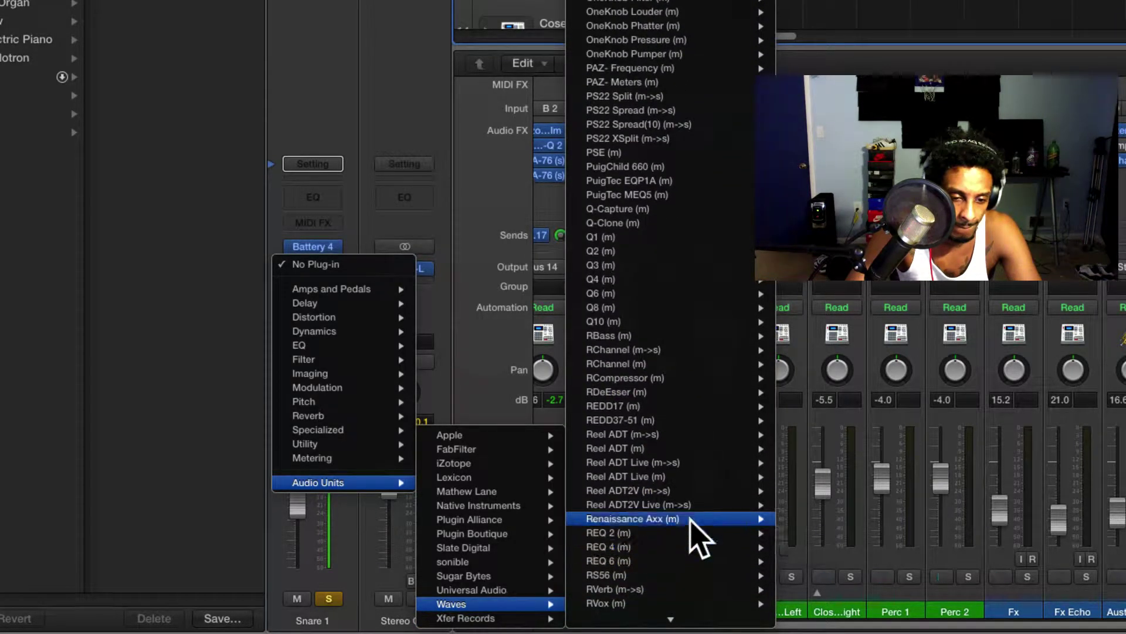
{"action": "mouse_move", "coordinate": [691, 519]}
{"action": "left_click", "coordinate": [810, 519]}
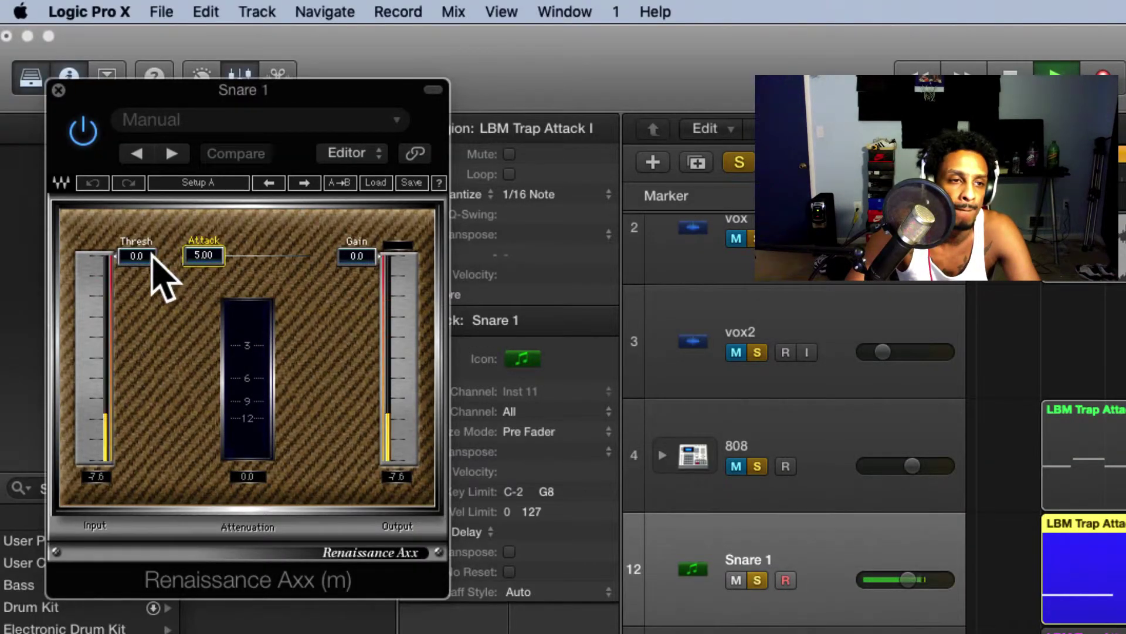
{"action": "left_click_drag", "start_coordinate": [148, 253], "coordinate": [146, 272]}
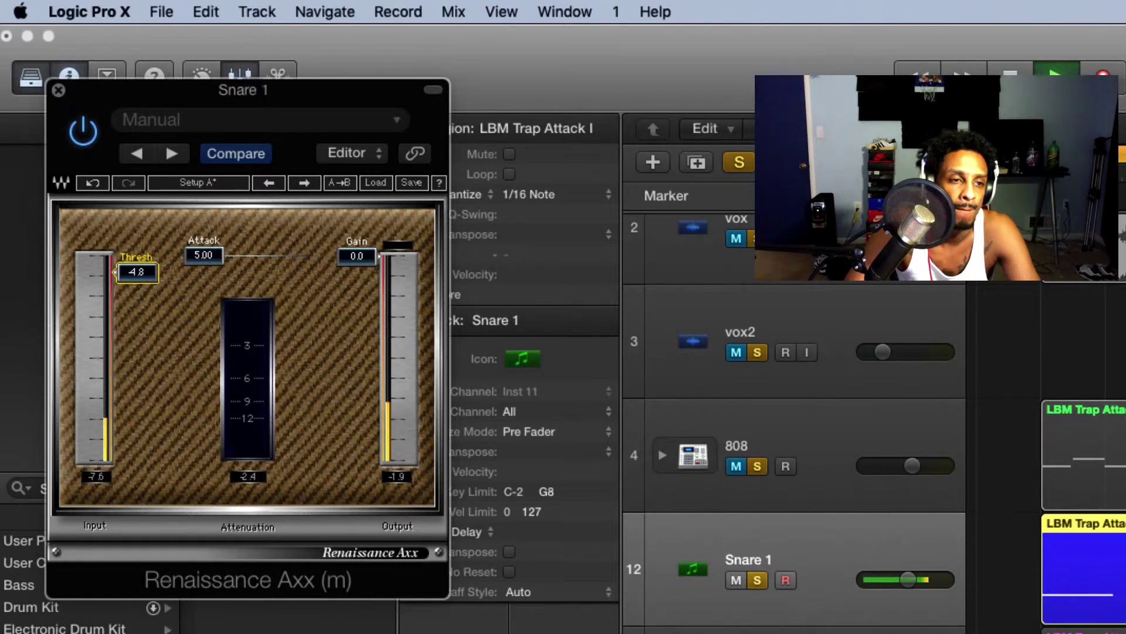
{"action": "left_click_drag", "start_coordinate": [146, 272], "coordinate": [145, 269]}
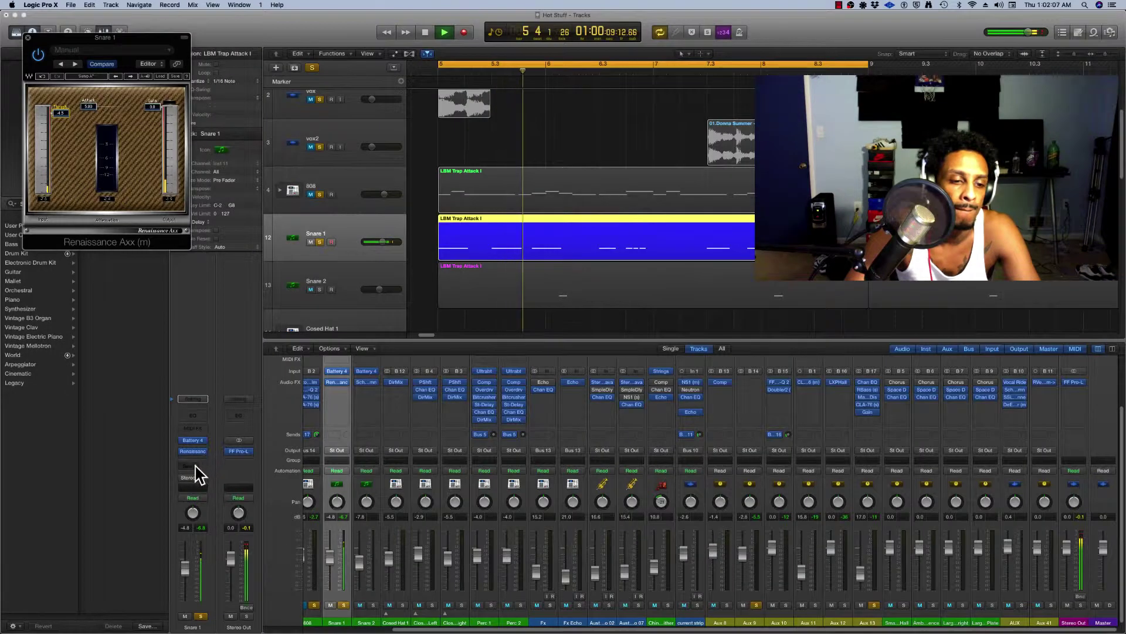
- Add a send to Bus 18 on the Snare 1 channel
{"action": "left_click", "coordinate": [198, 473]}
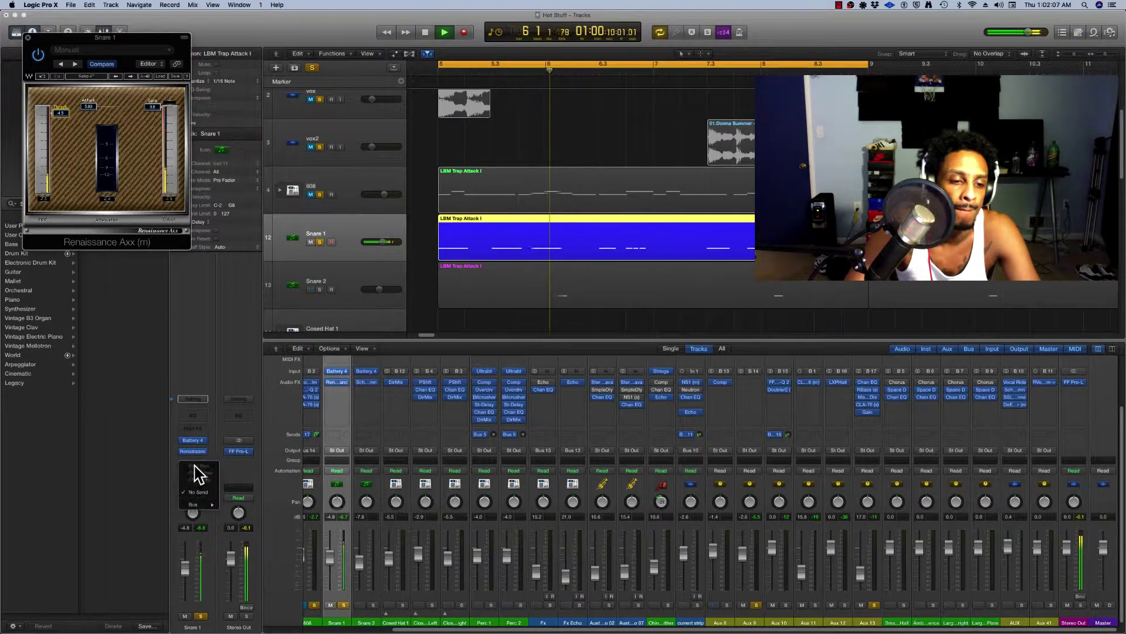
{"action": "mouse_move", "coordinate": [199, 504]}
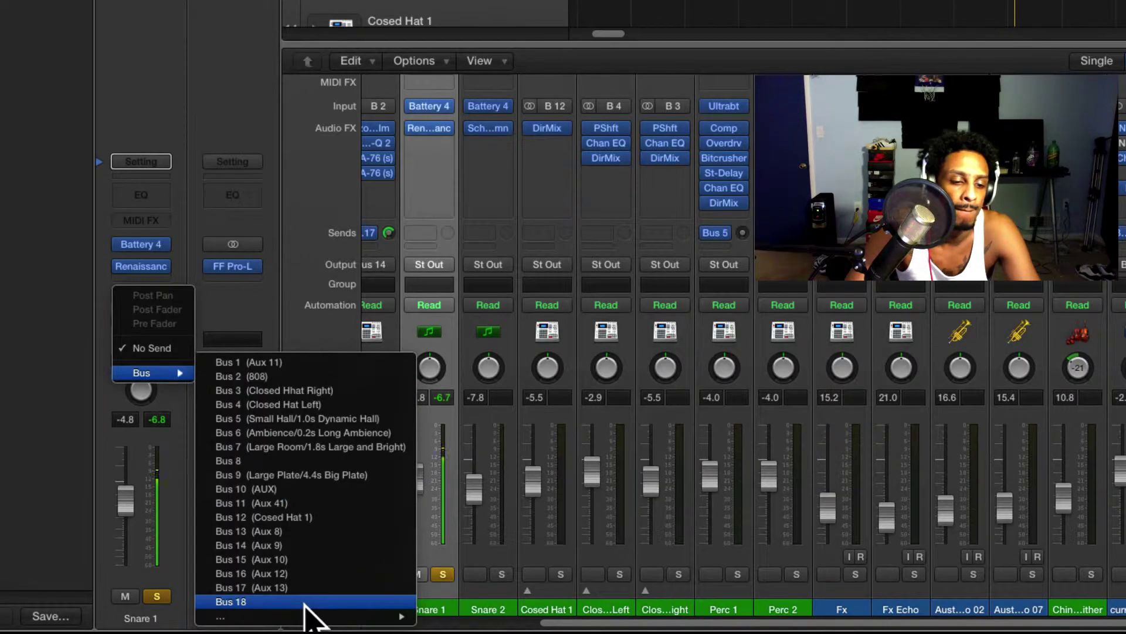
{"action": "left_click", "coordinate": [305, 601]}
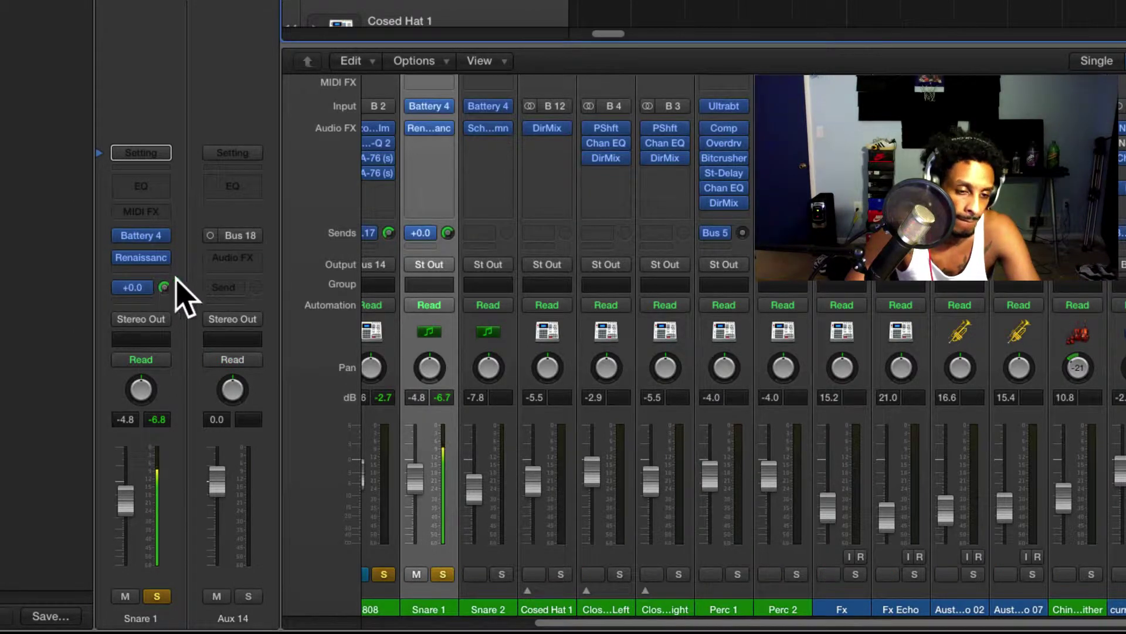
- Lower the Aux 14 fader to -24.0 dB and insert a mono Waves CLA-76 compressor on that channel
{"action": "left_click_drag", "start_coordinate": [218, 484], "coordinate": [217, 541]}
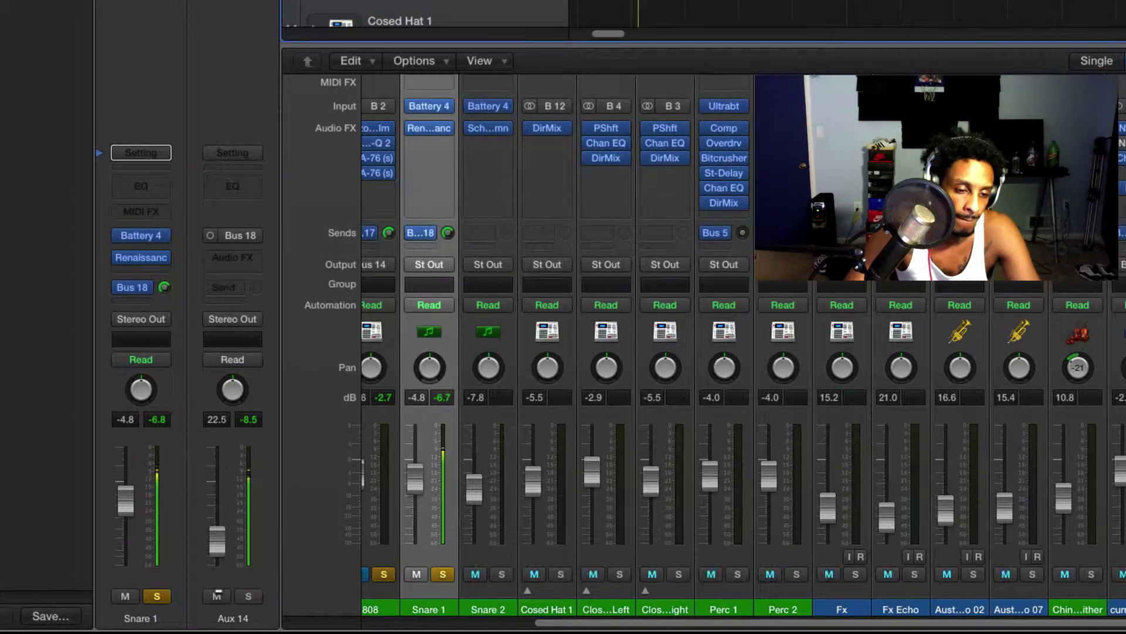
{"action": "left_click", "coordinate": [248, 260]}
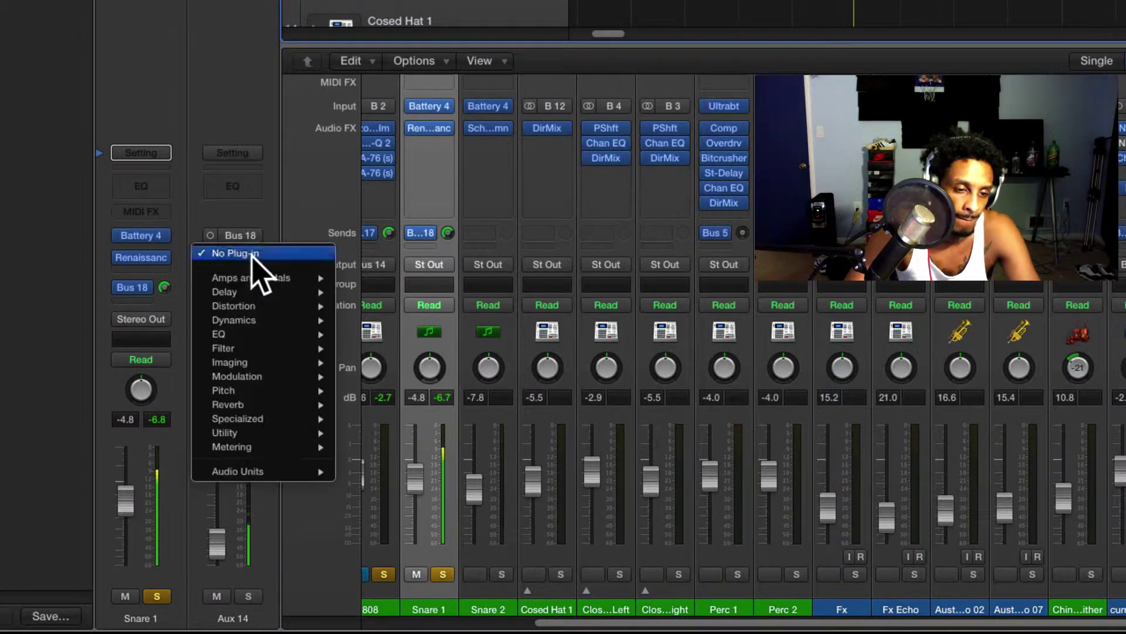
{"action": "mouse_move", "coordinate": [302, 472]}
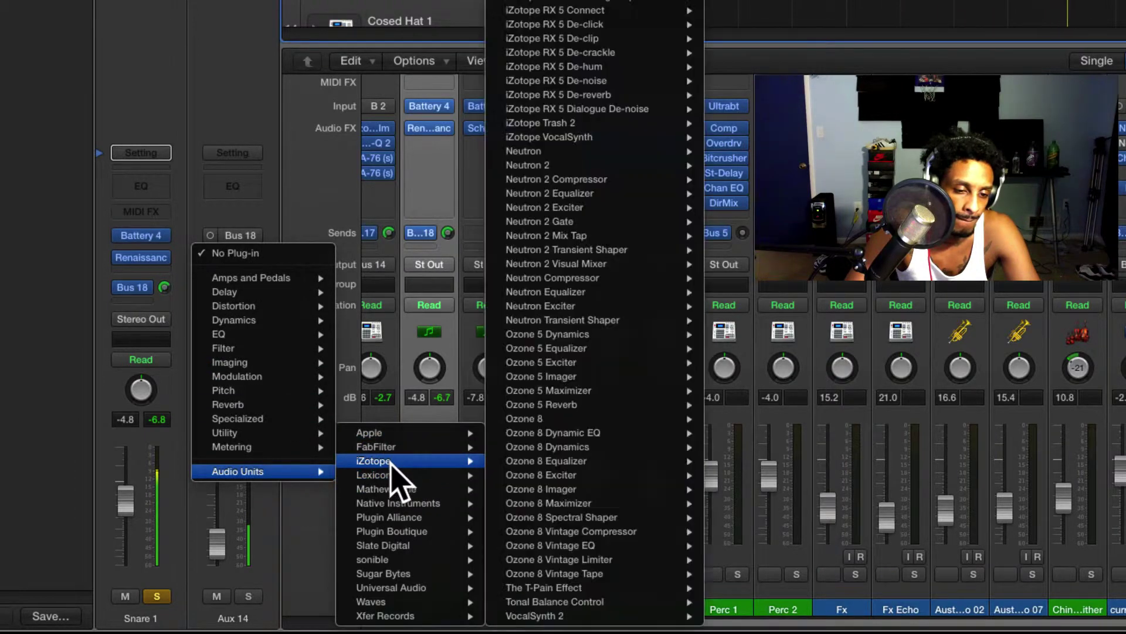
{"action": "mouse_move", "coordinate": [398, 603]}
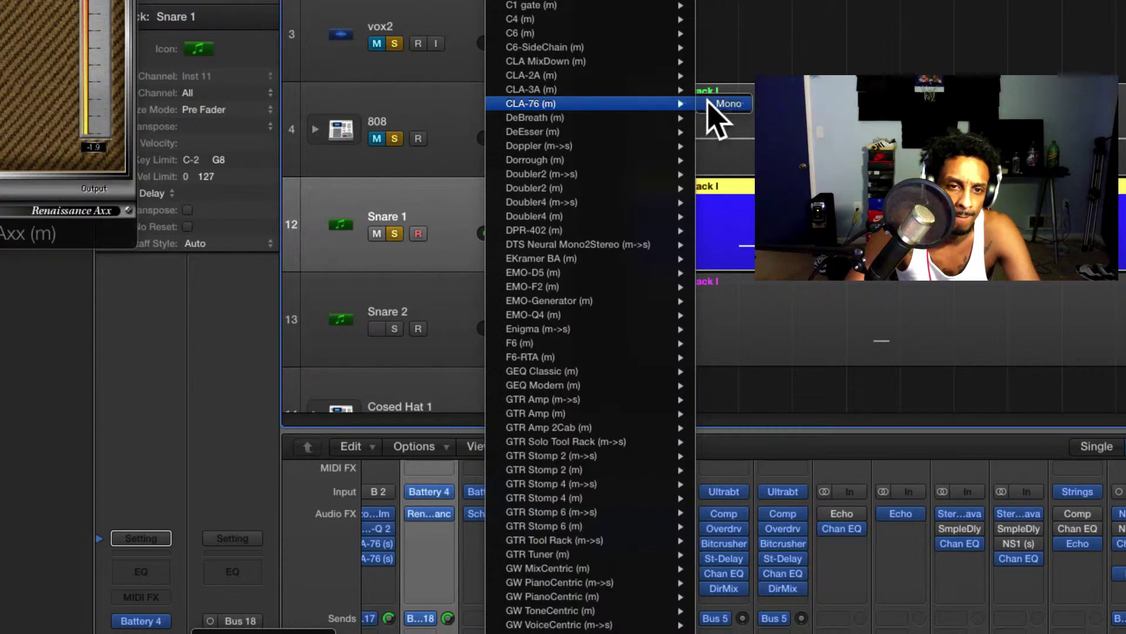
{"action": "left_click", "coordinate": [712, 104]}
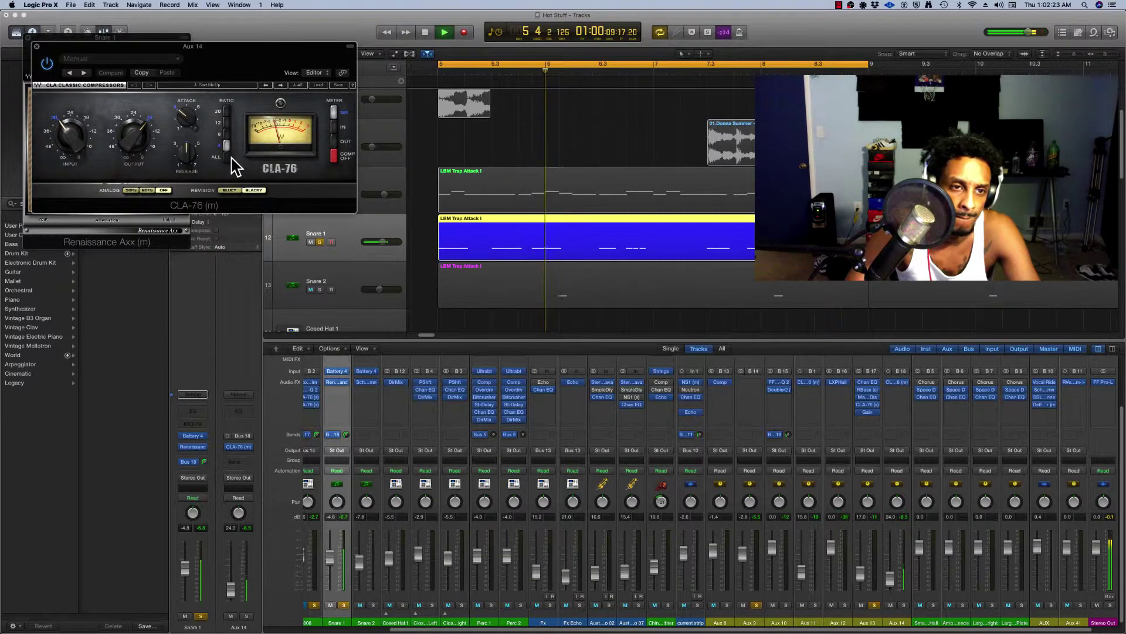
- Set the Aux 14 CLA-76 to ratio ALL, attack 1, release 7 and input about -29.5
{"action": "left_click", "coordinate": [227, 160]}
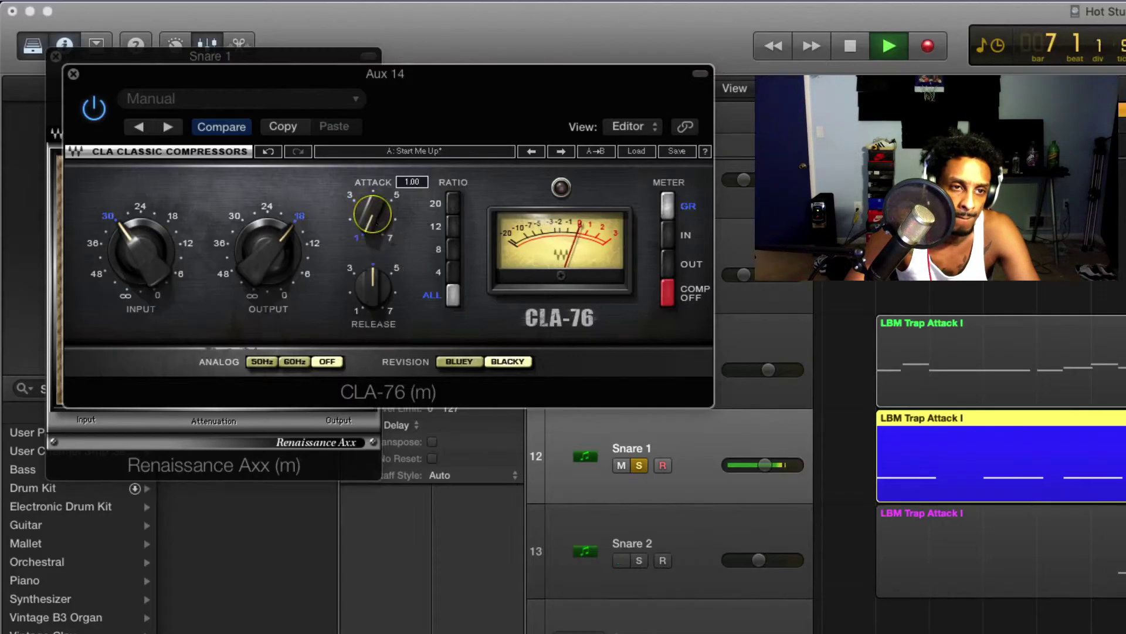
{"action": "left_click_drag", "start_coordinate": [186, 151], "coordinate": [187, 155]}
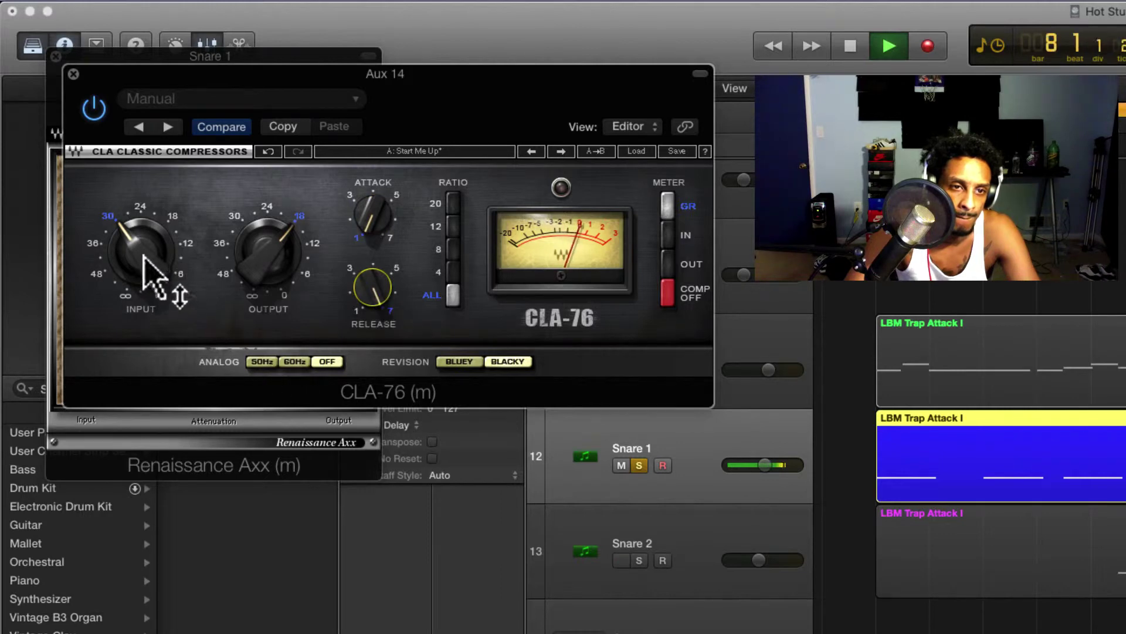
{"action": "mouse_move", "coordinate": [147, 260]}
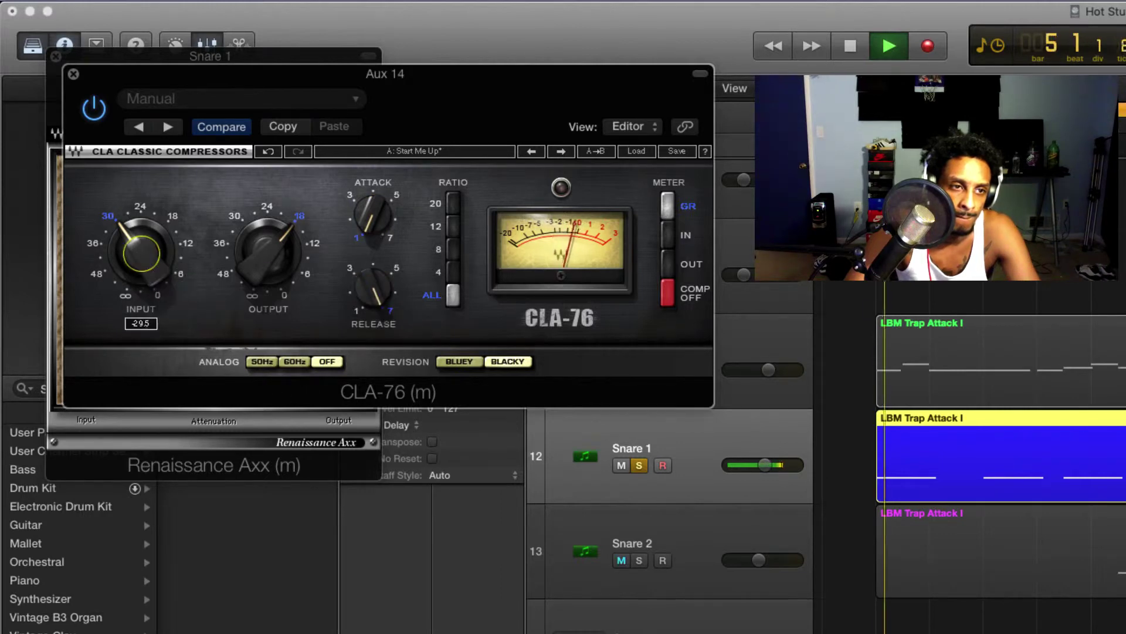
{"action": "left_click_drag", "start_coordinate": [147, 259], "coordinate": [147, 261]}
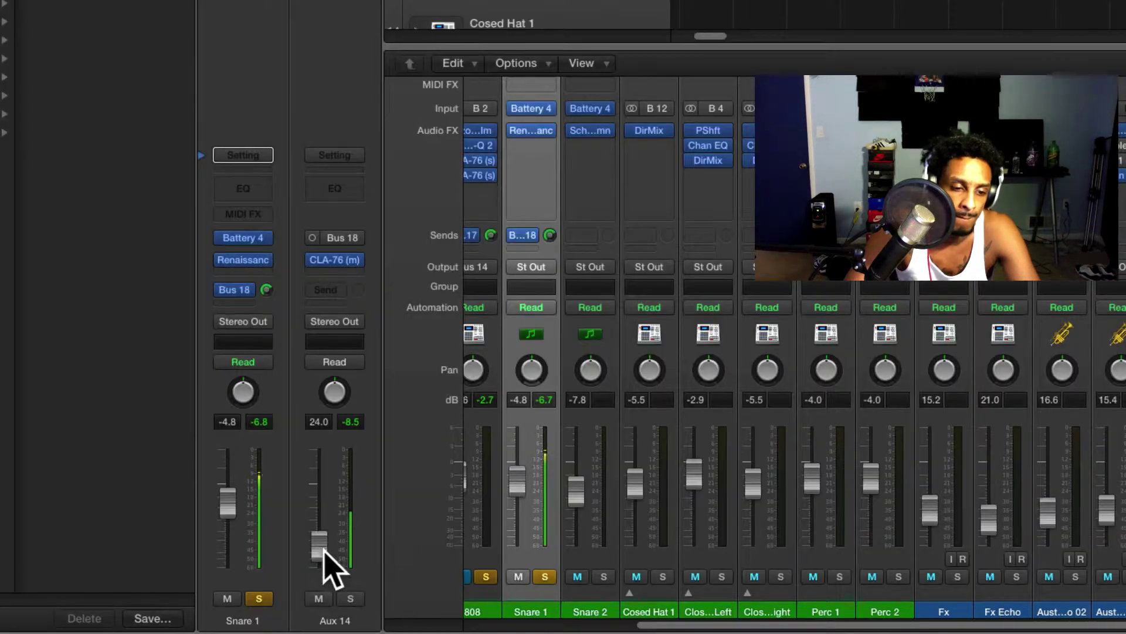
- Raise the Aux 14 fader to -17.2 dB and solo the channel
{"action": "left_click_drag", "start_coordinate": [324, 551], "coordinate": [324, 541]}
{"action": "left_click", "coordinate": [350, 597]}
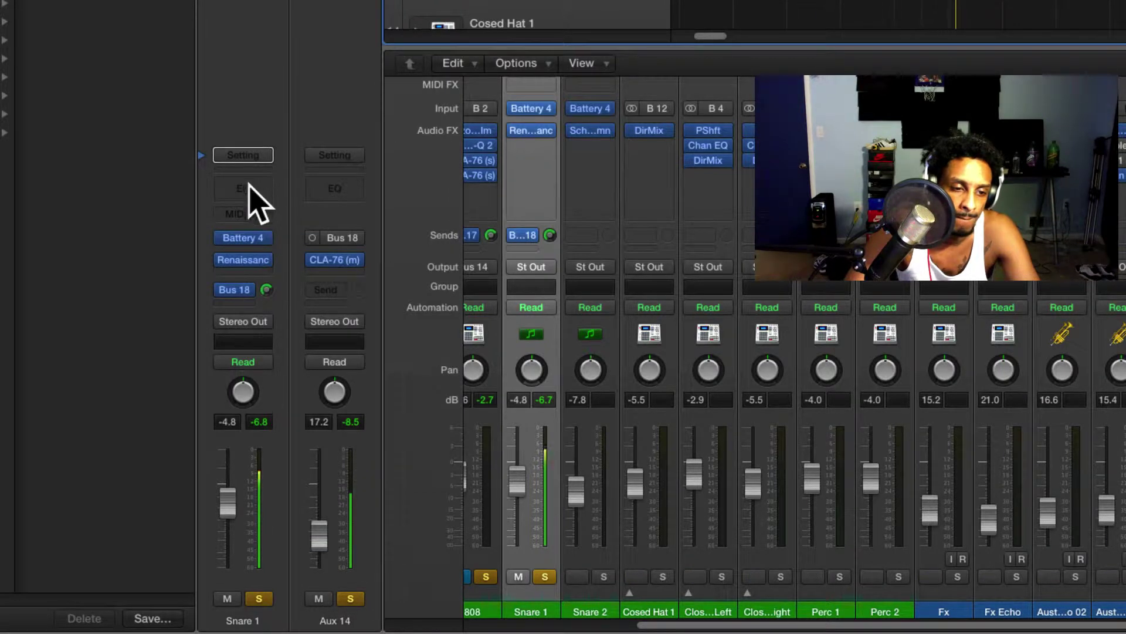
- Insert a Channel EQ on Snare 1, turn on its analyzer and move its window clear of the compressor windows
{"action": "left_click", "coordinate": [248, 187]}
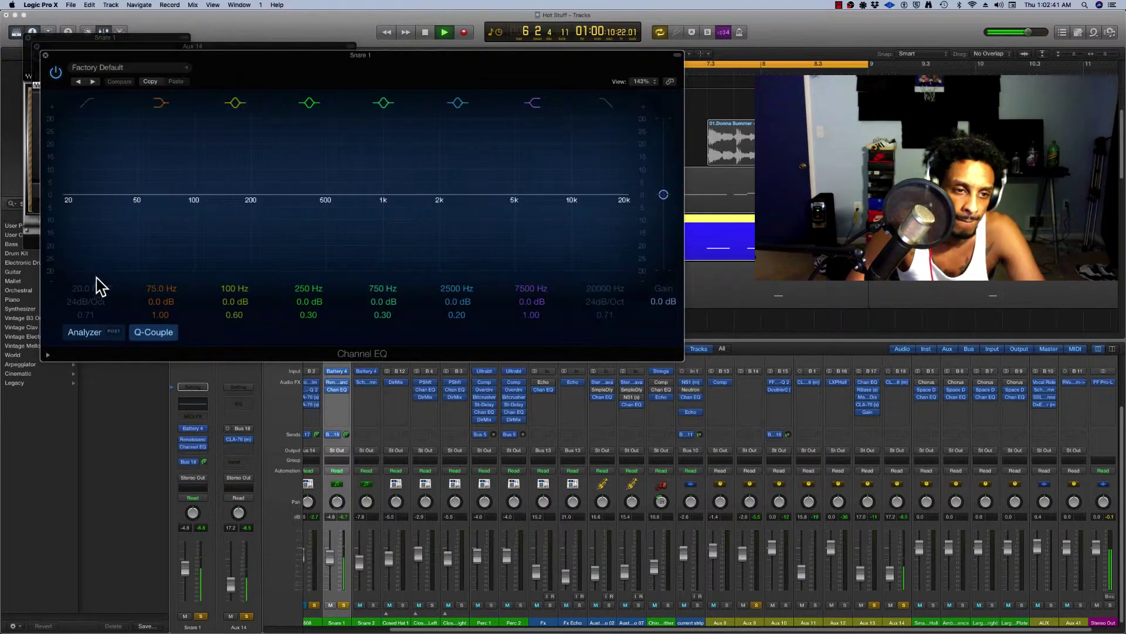
{"action": "left_click", "coordinate": [85, 332]}
{"action": "left_click_drag", "start_coordinate": [372, 74], "coordinate": [465, 176]}
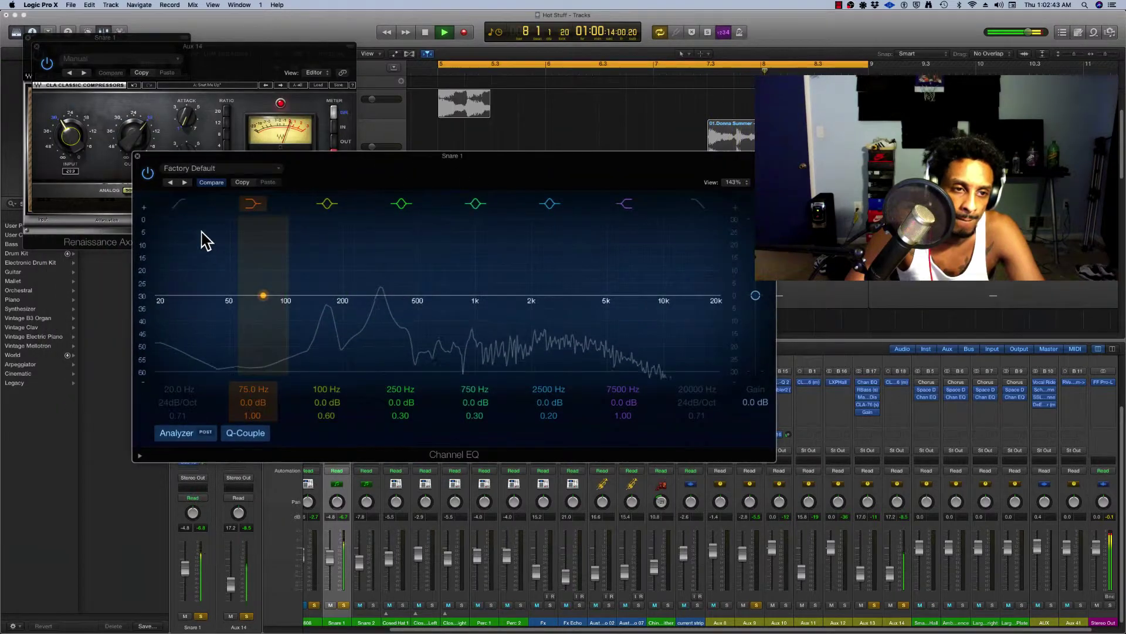
- Enable the low-cut and high-cut filters in the Snare 1 Channel EQ, setting them to 94 Hz and 10400 Hz
{"action": "left_click", "coordinate": [176, 284]}
{"action": "left_click_drag", "start_coordinate": [188, 300], "coordinate": [276, 301]}
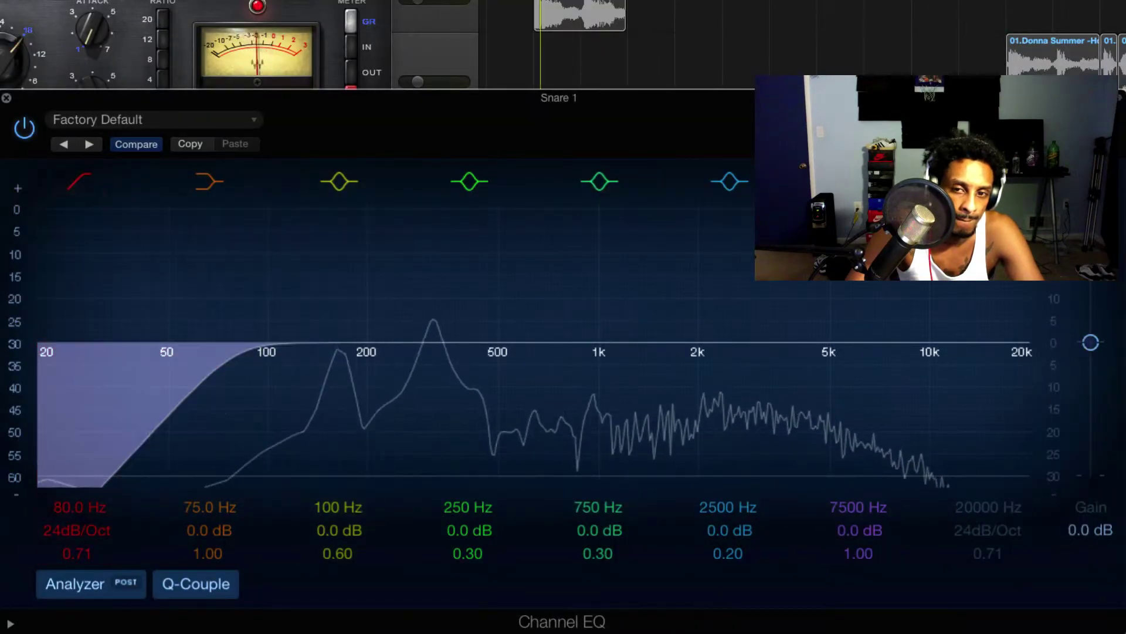
{"action": "left_click", "coordinate": [1022, 354]}
{"action": "left_click_drag", "start_coordinate": [1023, 354], "coordinate": [928, 354]}
{"action": "left_click", "coordinate": [229, 376]}
{"action": "left_click_drag", "start_coordinate": [229, 376], "coordinate": [260, 353]}
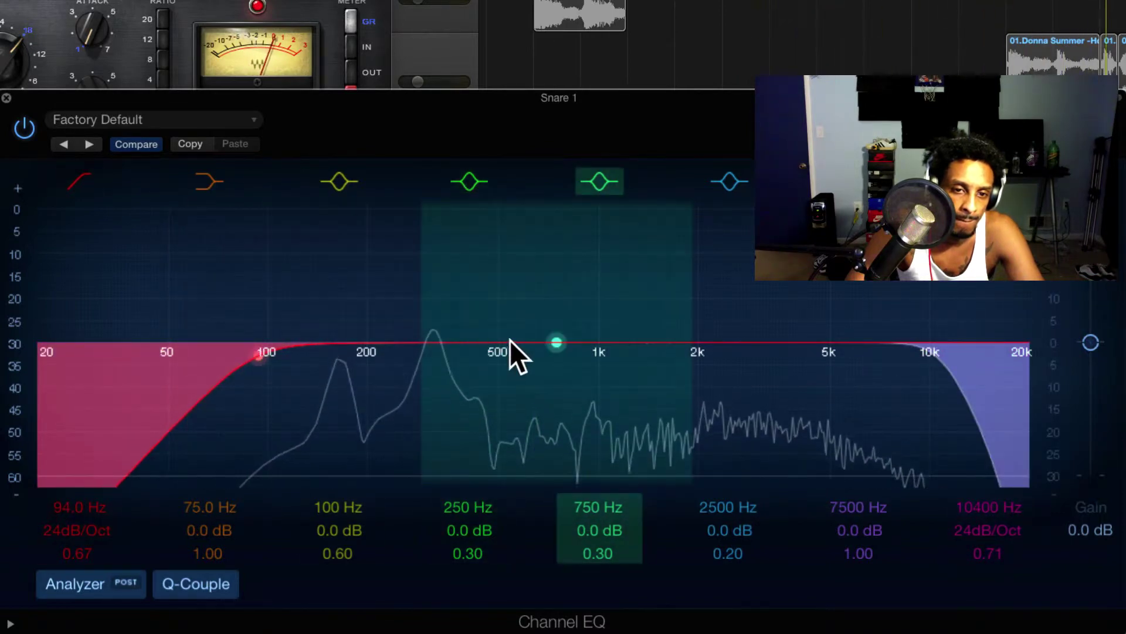
- Cut the resonance in Snare 1 with the 750 Hz EQ band set to 320 Hz, -9.5 dB and Q 2.30, and close the EQ
{"action": "left_click", "coordinate": [556, 341]}
{"action": "mouse_move", "coordinate": [678, 305]}
{"action": "left_mouse_down"}
{"action": "mouse_move", "coordinate": [535, 304]}
{"action": "mouse_move", "coordinate": [555, 333]}
{"action": "mouse_move", "coordinate": [413, 276]}
{"action": "mouse_move", "coordinate": [420, 266]}
{"action": "mouse_move", "coordinate": [447, 264]}
{"action": "mouse_move", "coordinate": [435, 307]}
{"action": "mouse_move", "coordinate": [433, 244]}
{"action": "mouse_move", "coordinate": [447, 245]}
{"action": "mouse_move", "coordinate": [430, 268]}
{"action": "mouse_move", "coordinate": [429, 422]}
{"action": "mouse_move", "coordinate": [433, 347]}
{"action": "mouse_move", "coordinate": [440, 387]}
{"action": "mouse_move", "coordinate": [446, 367]}
{"action": "mouse_move", "coordinate": [474, 368]}
{"action": "left_mouse_up"}
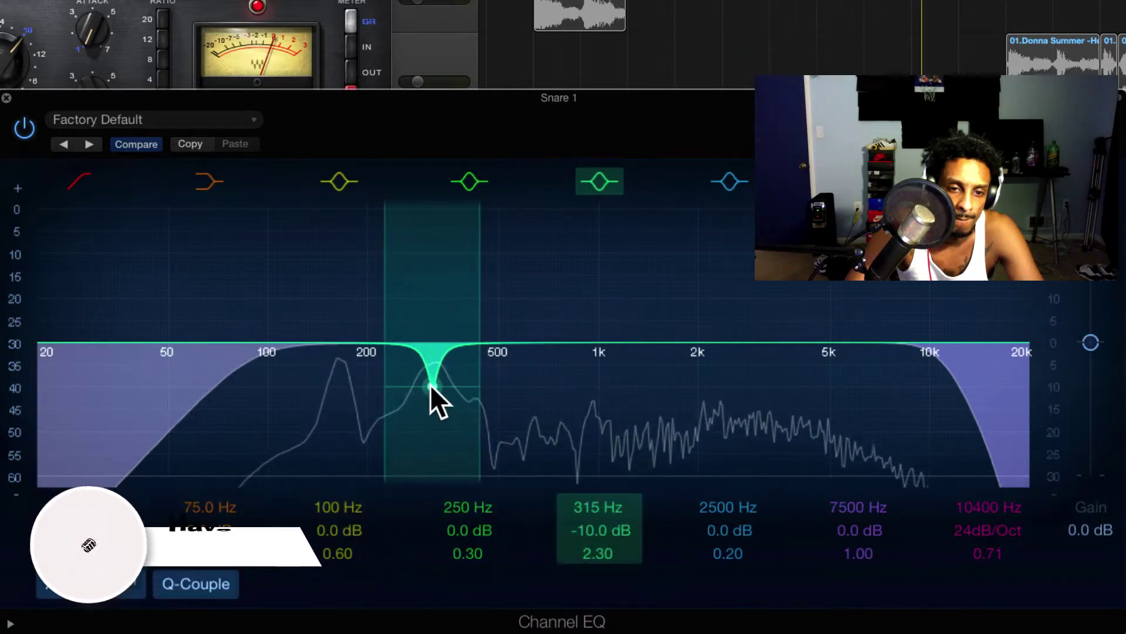
{"action": "left_click_drag", "start_coordinate": [431, 385], "coordinate": [431, 381]}
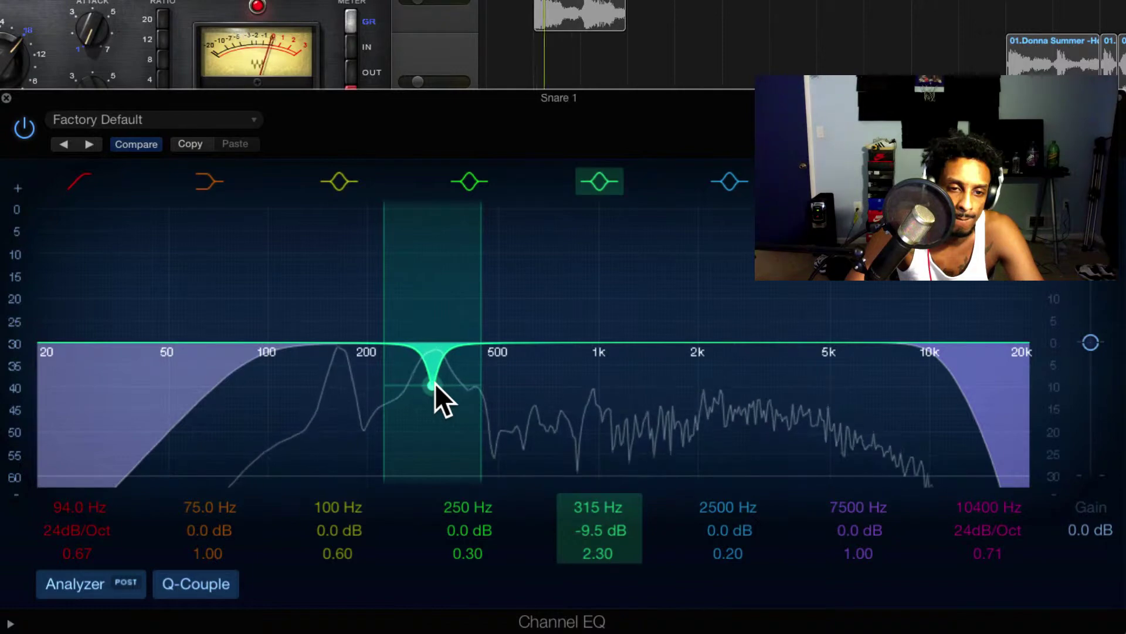
{"action": "left_click_drag", "start_coordinate": [435, 382], "coordinate": [435, 382]}
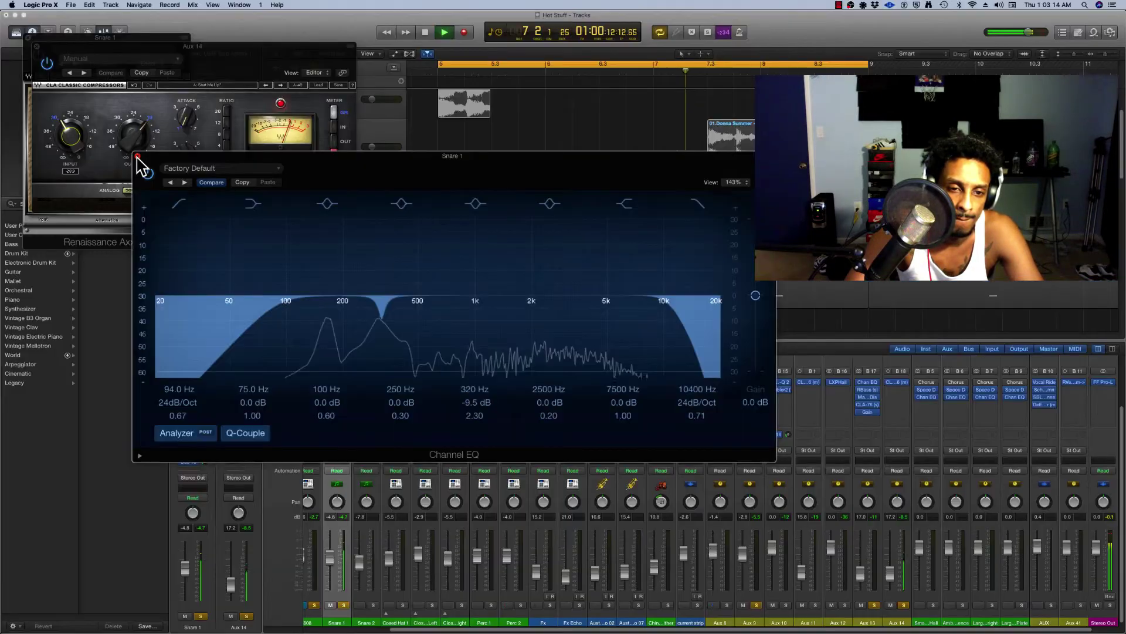
{"action": "left_click", "coordinate": [6, 98]}
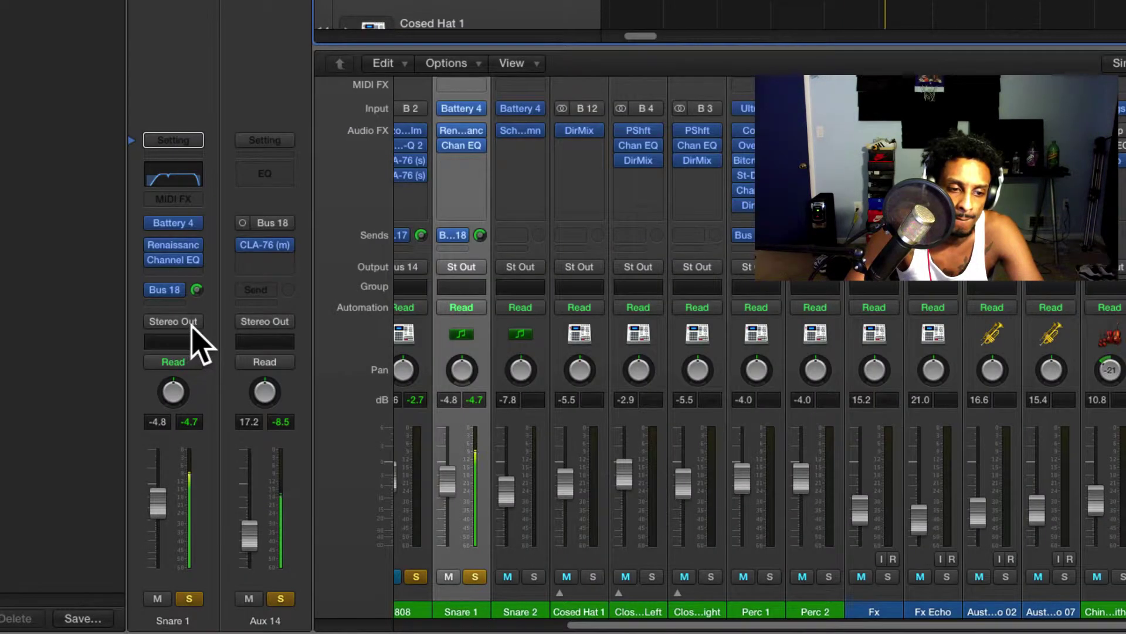
- Try Bus 19 as the Snare 1 output and return the routing to Stereo Output
{"action": "left_click", "coordinate": [192, 325]}
{"action": "mouse_move", "coordinate": [200, 386]}
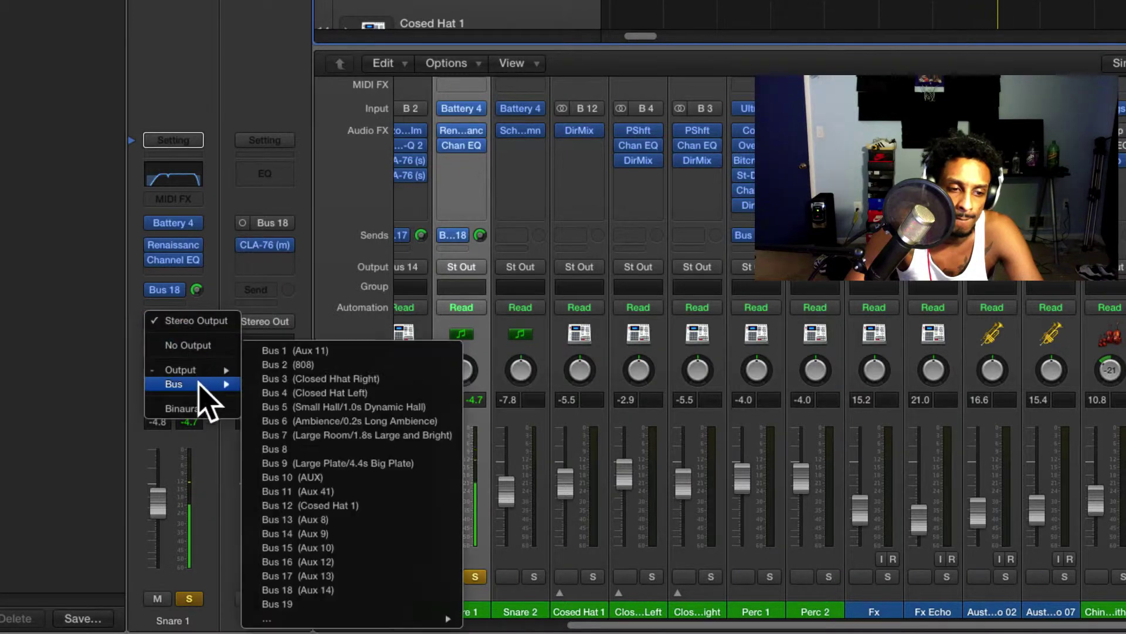
{"action": "left_click", "coordinate": [302, 604]}
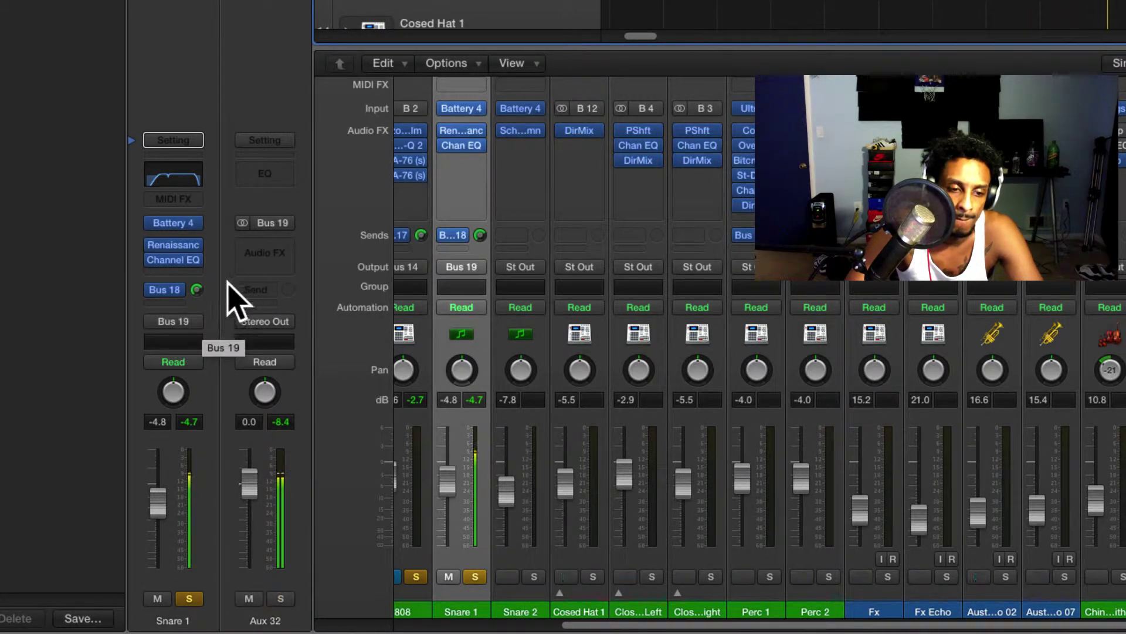
{"action": "left_click", "coordinate": [200, 327]}
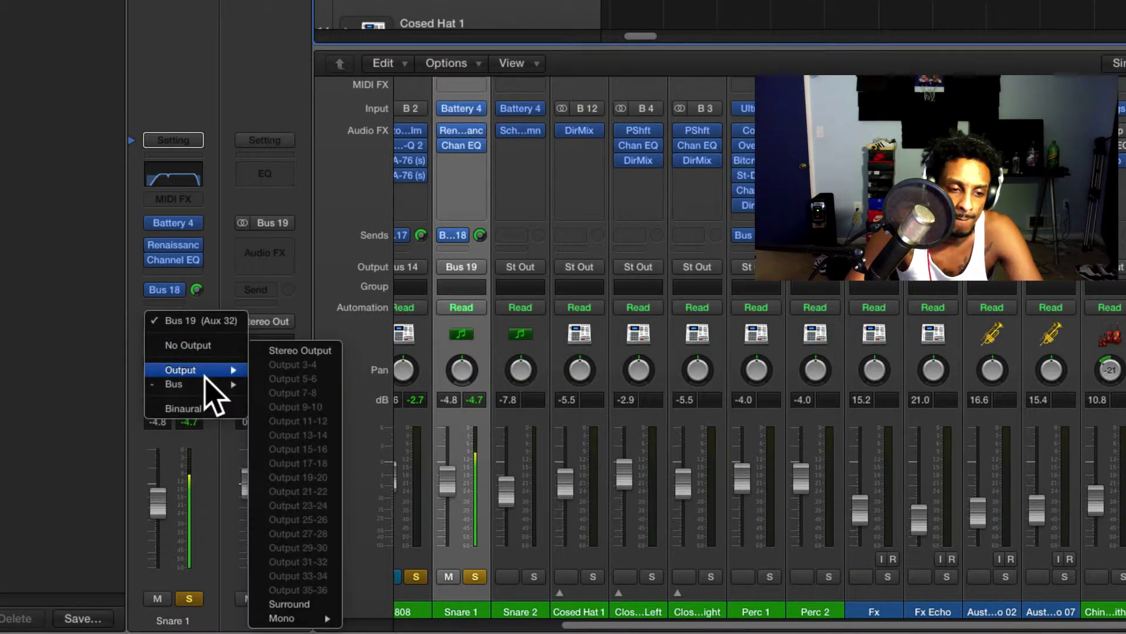
{"action": "mouse_move", "coordinate": [206, 381]}
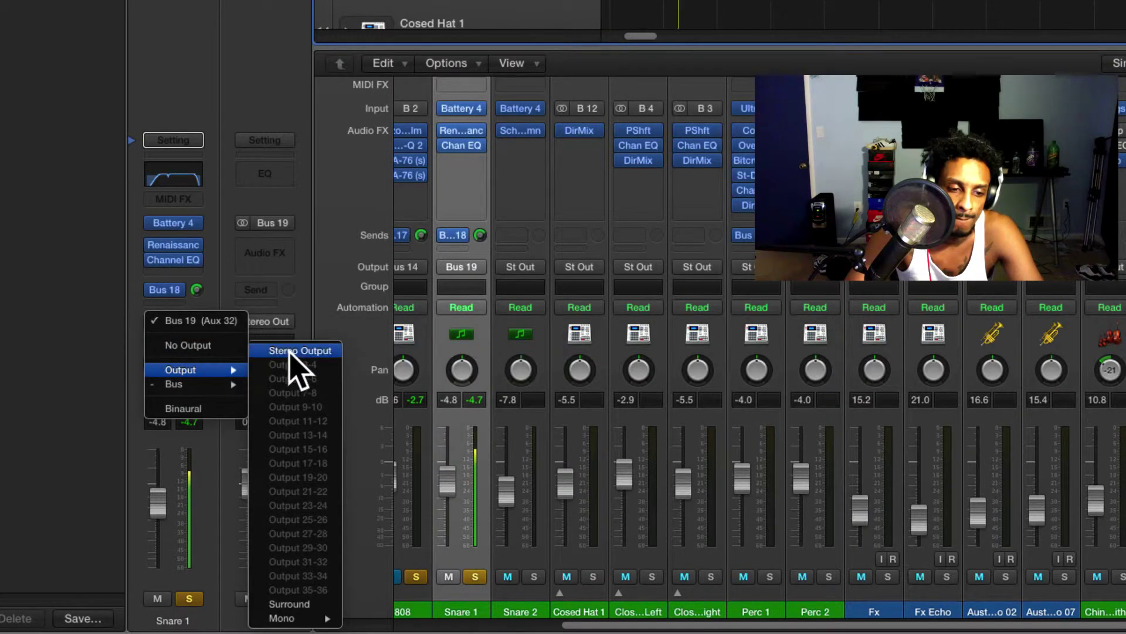
{"action": "left_click", "coordinate": [291, 351]}
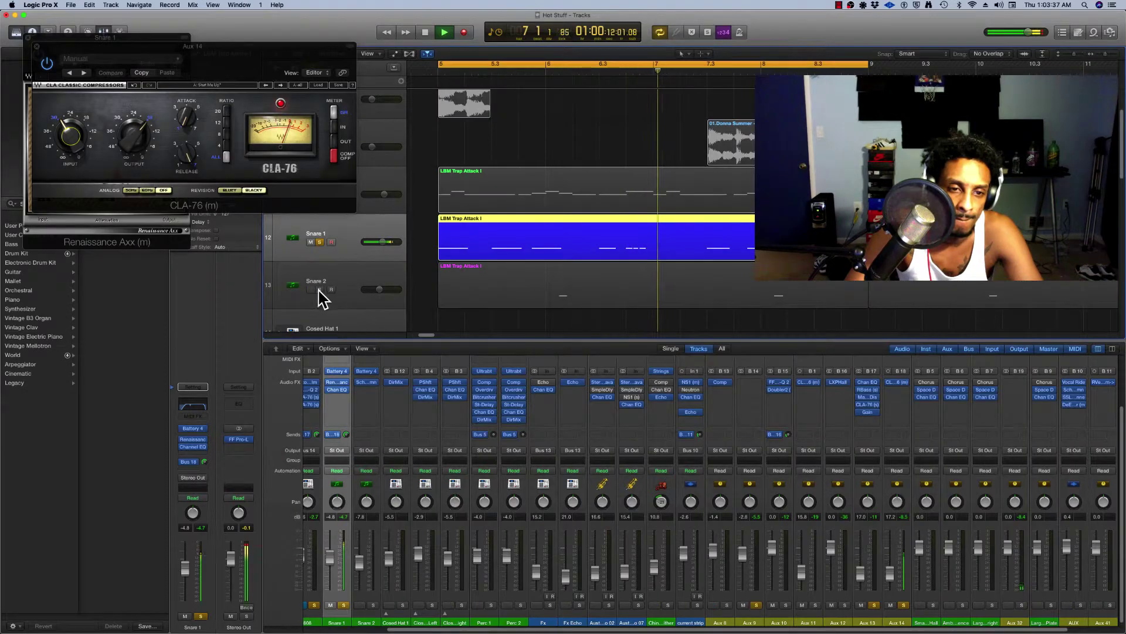
- Solo Snare 2 and add a send to Bus 18 on its channel at unity level
{"action": "left_click", "coordinate": [354, 284]}
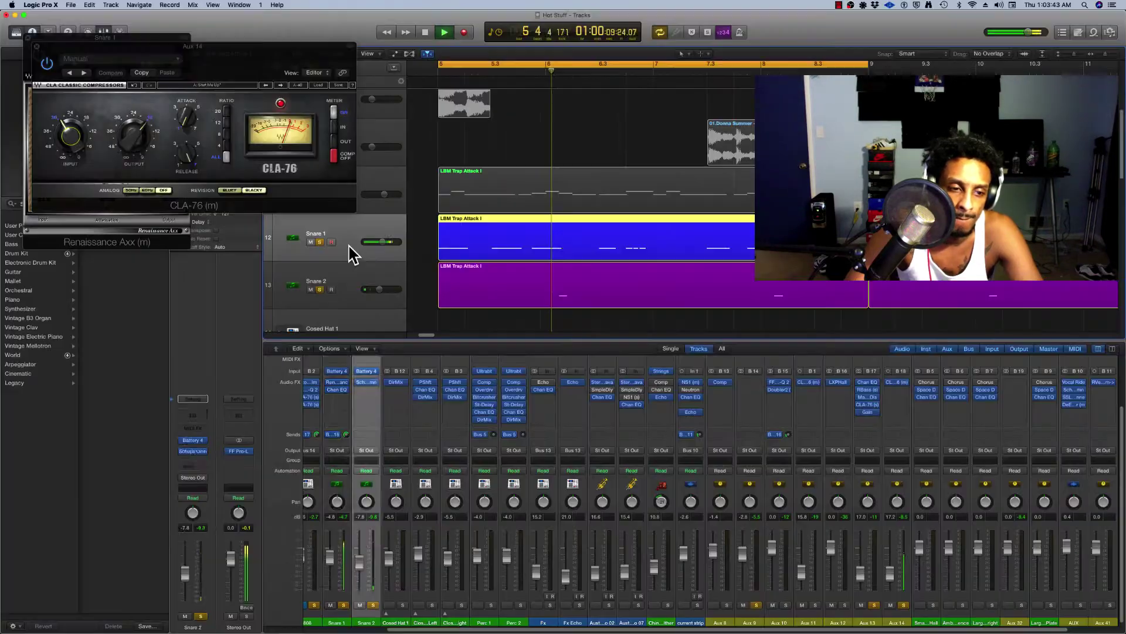
{"action": "left_click", "coordinate": [191, 474]}
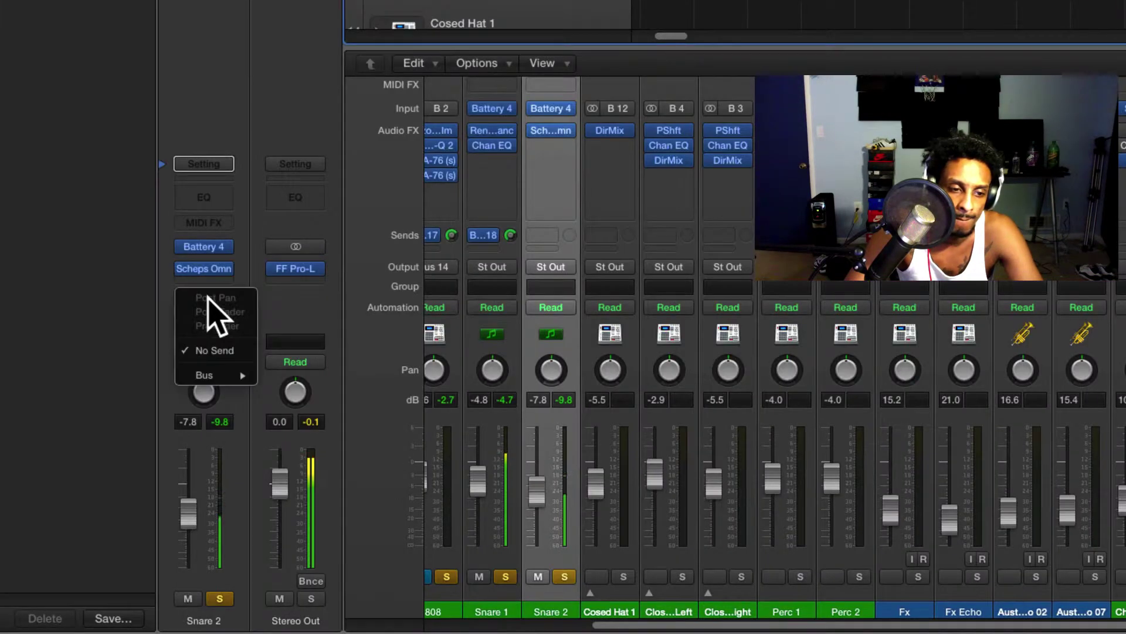
{"action": "mouse_move", "coordinate": [193, 504]}
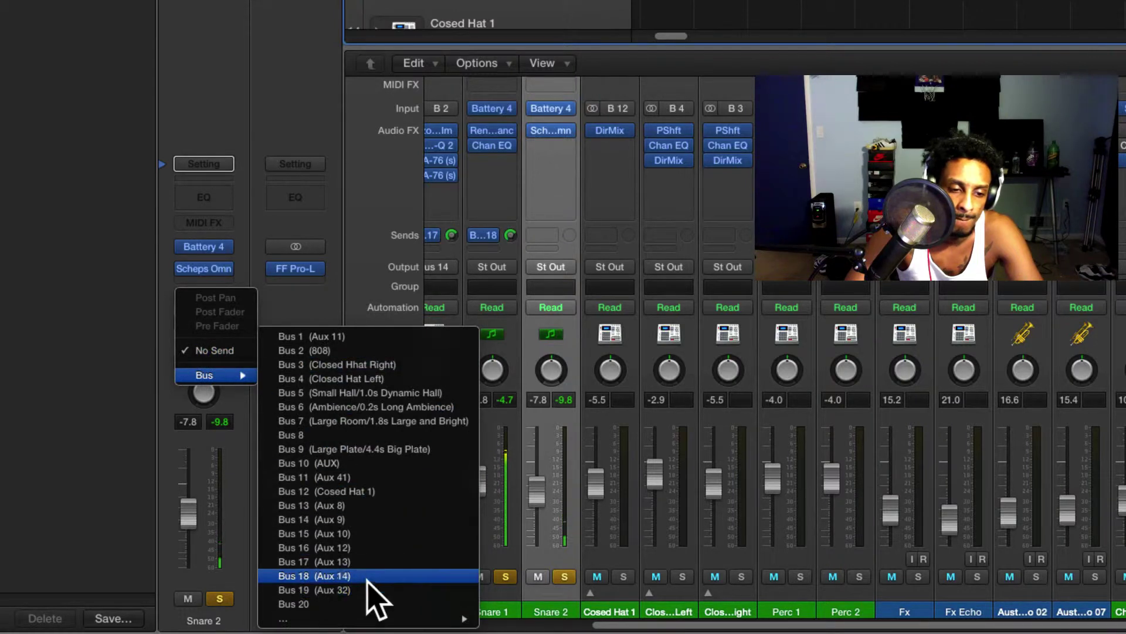
{"action": "left_click", "coordinate": [366, 576]}
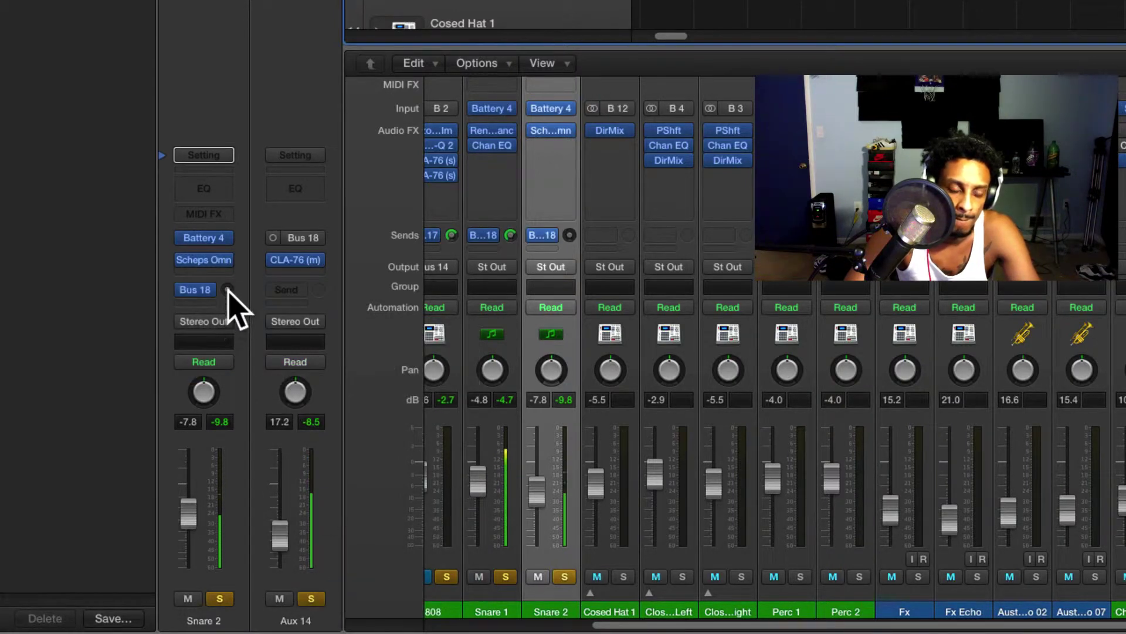
{"action": "left_click", "coordinate": [227, 290], "text": "alt"}
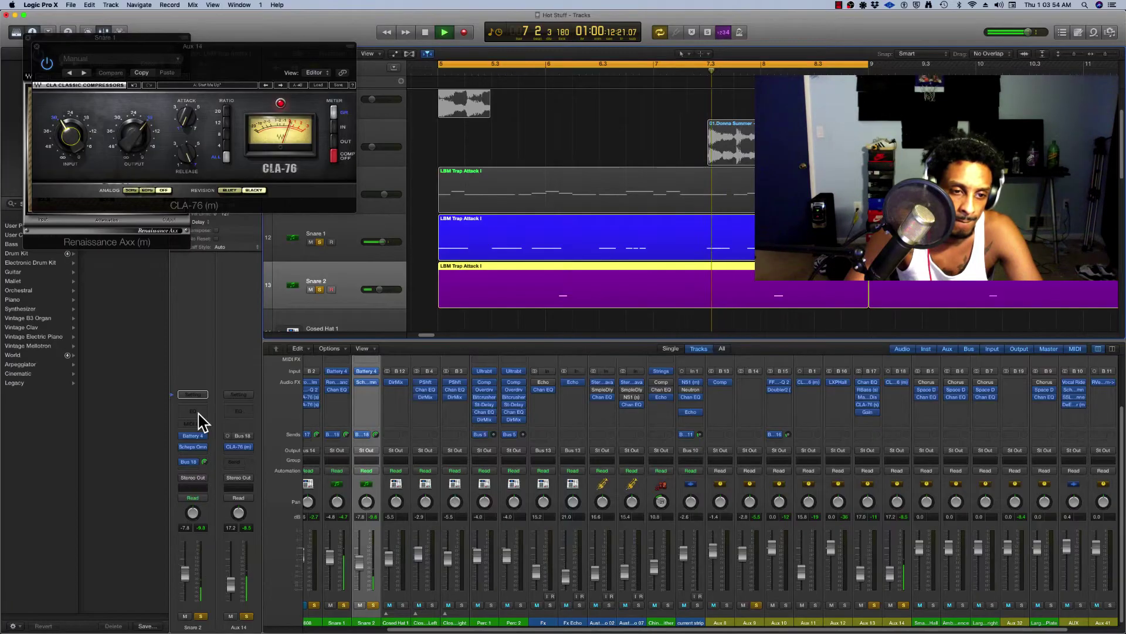
- Insert a Channel EQ on Snare 2 and remove the Scheps Omni plug-in from that channel
{"action": "left_click", "coordinate": [214, 192]}
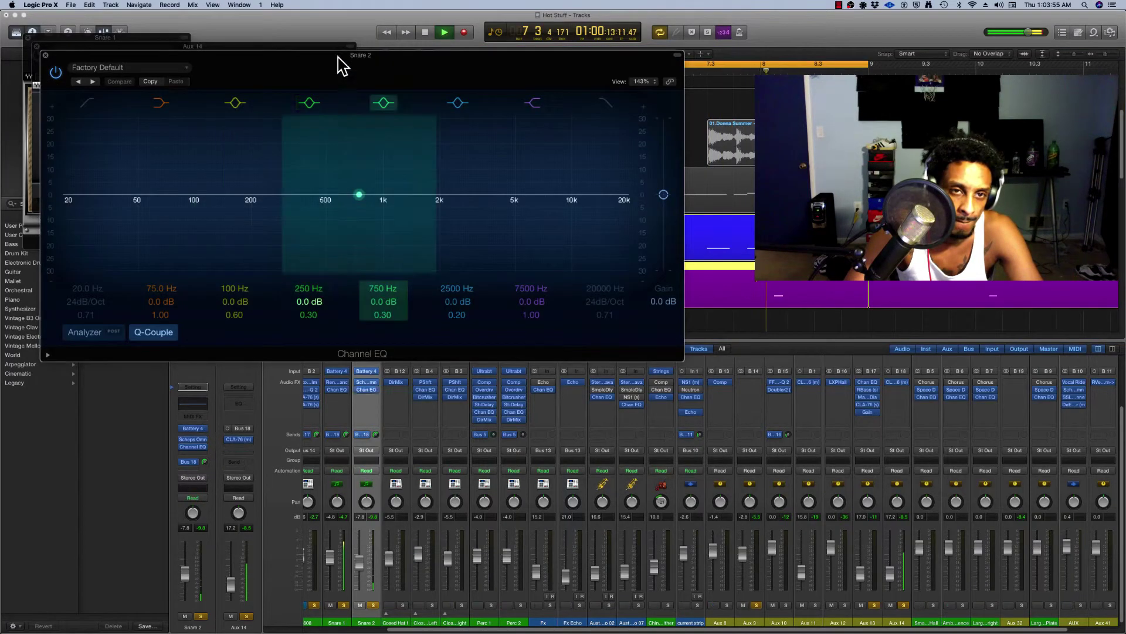
{"action": "left_click_drag", "start_coordinate": [340, 63], "coordinate": [732, 264]}
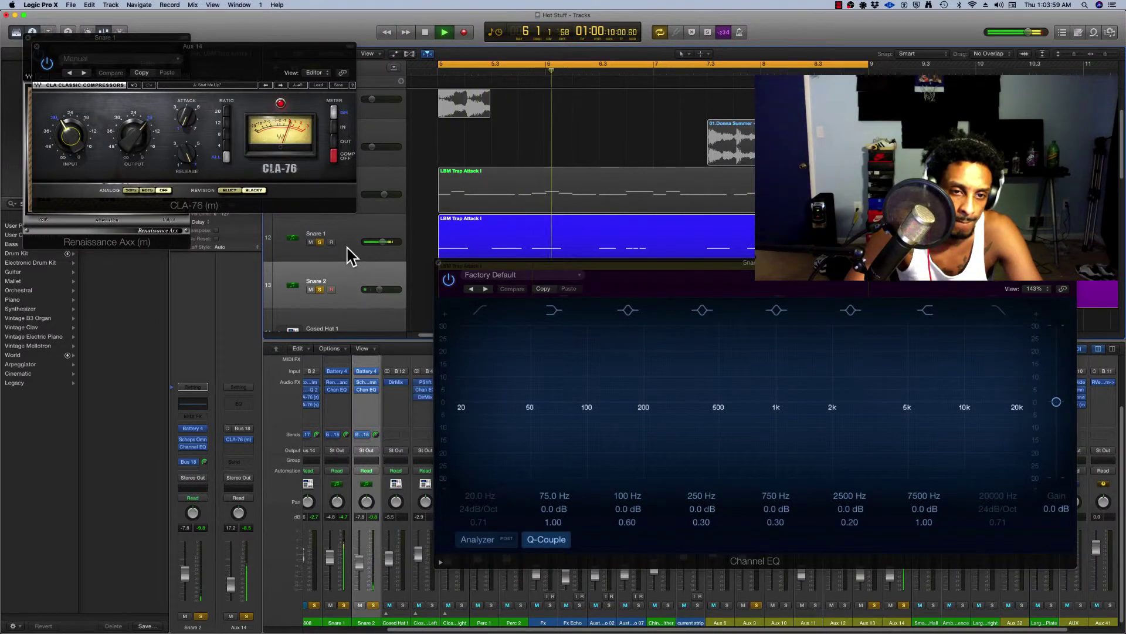
{"action": "left_click", "coordinate": [347, 285]}
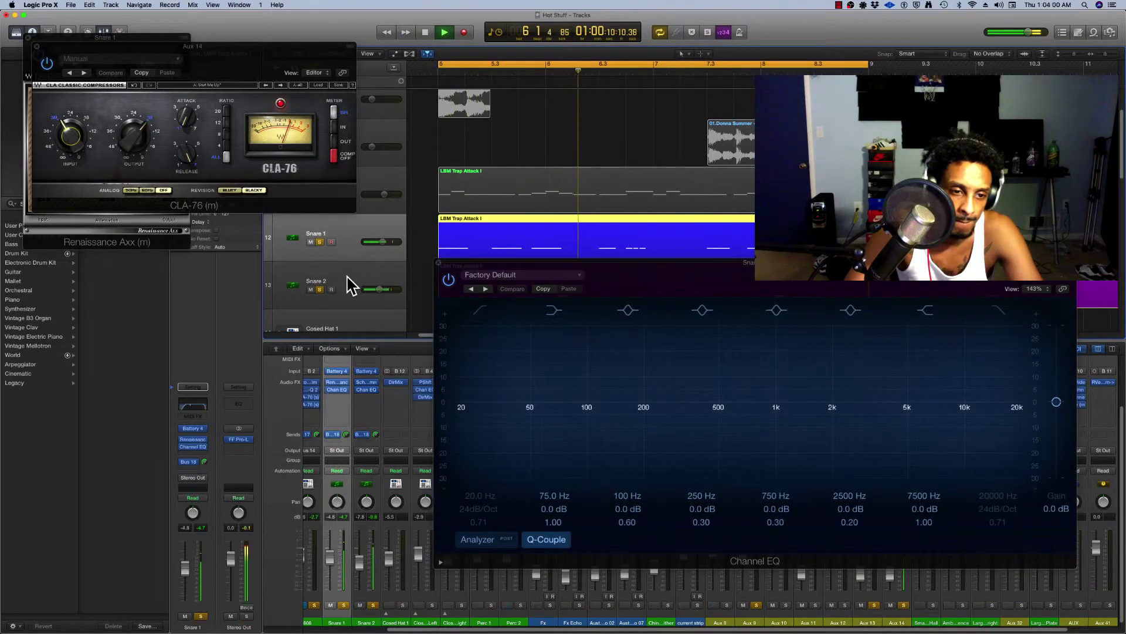
{"action": "left_click", "coordinate": [204, 439]}
{"action": "key", "text": "Escape"}
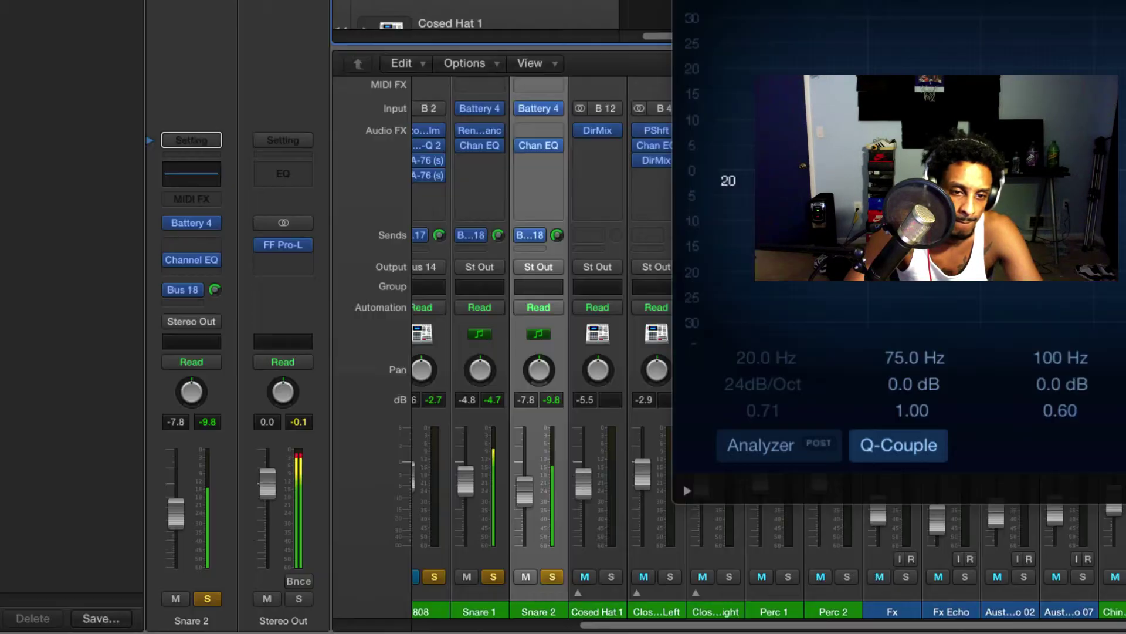
- Copy the Renaissance Axx compressor from Snare 1 to Snare 2 and set the Snare 2 fader to -7.2 dB
{"action": "left_click", "coordinate": [342, 381]}
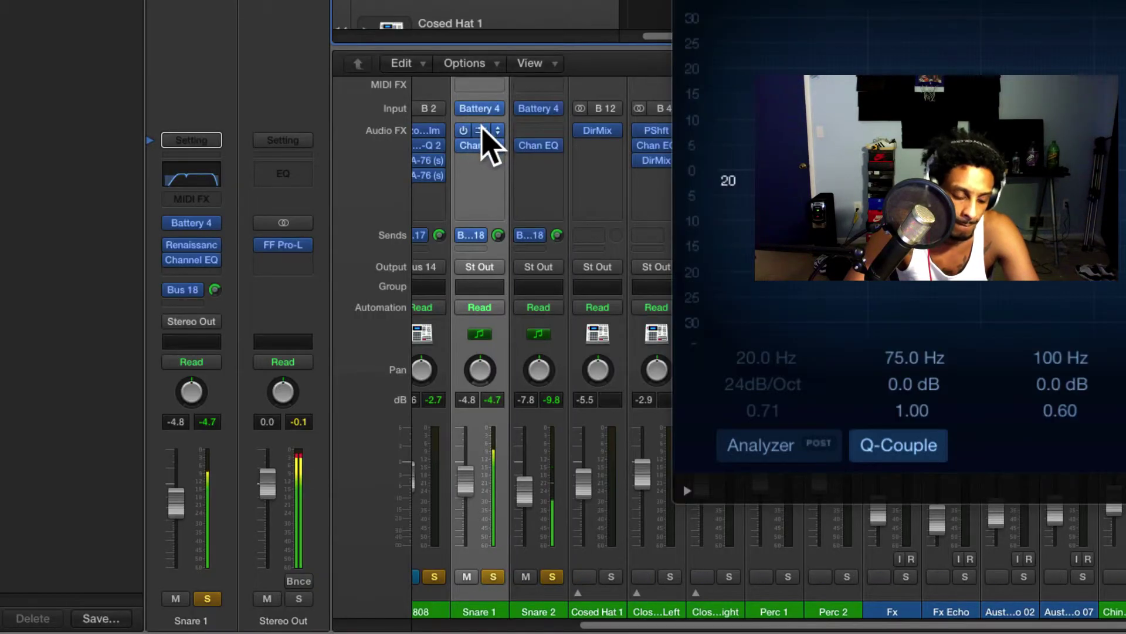
{"action": "left_click_drag", "start_coordinate": [479, 129], "coordinate": [541, 146]}
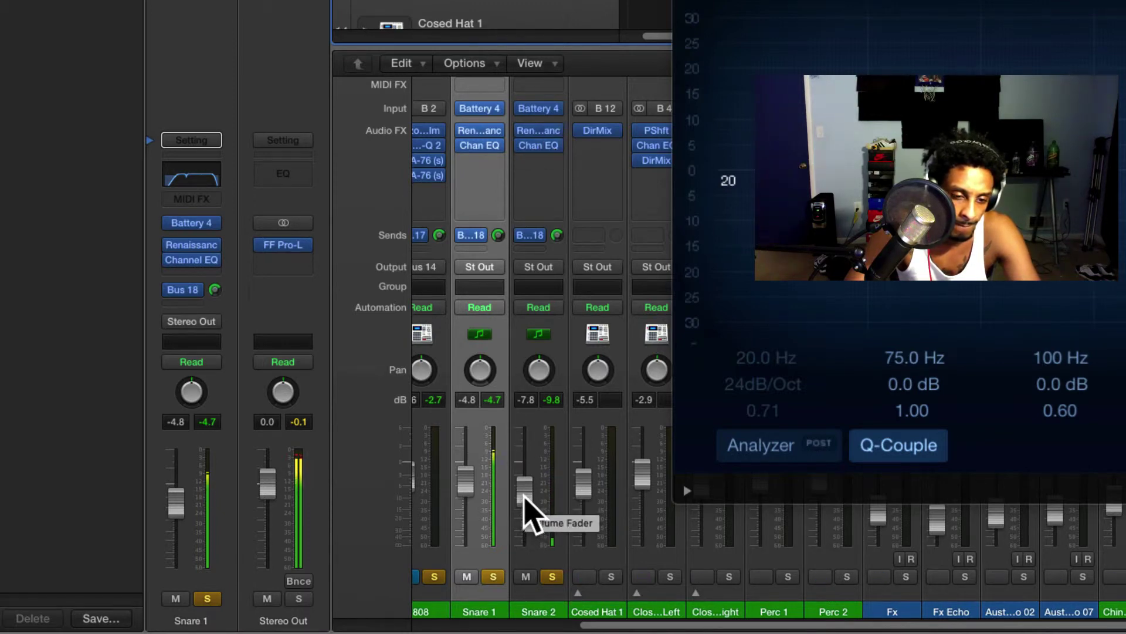
{"action": "left_click_drag", "start_coordinate": [523, 503], "coordinate": [524, 500]}
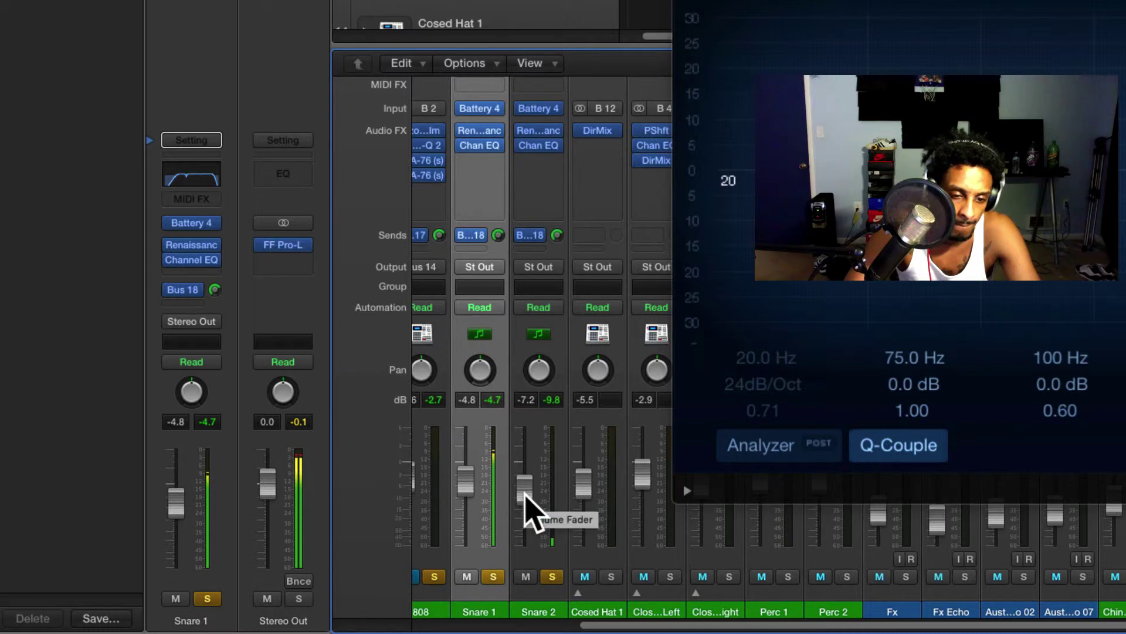
- Raise the Snare 2 fader slightly and unmute the 808 and vox tracks to play them along with the snares
{"action": "left_click_drag", "start_coordinate": [526, 498], "coordinate": [526, 493]}
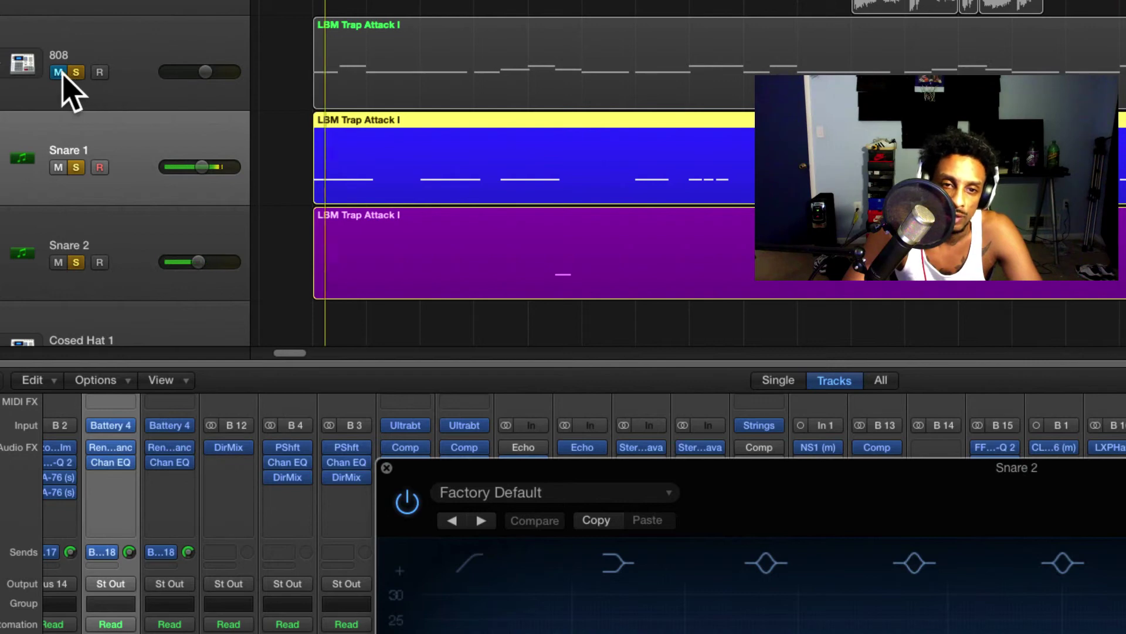
{"action": "left_click", "coordinate": [59, 73]}
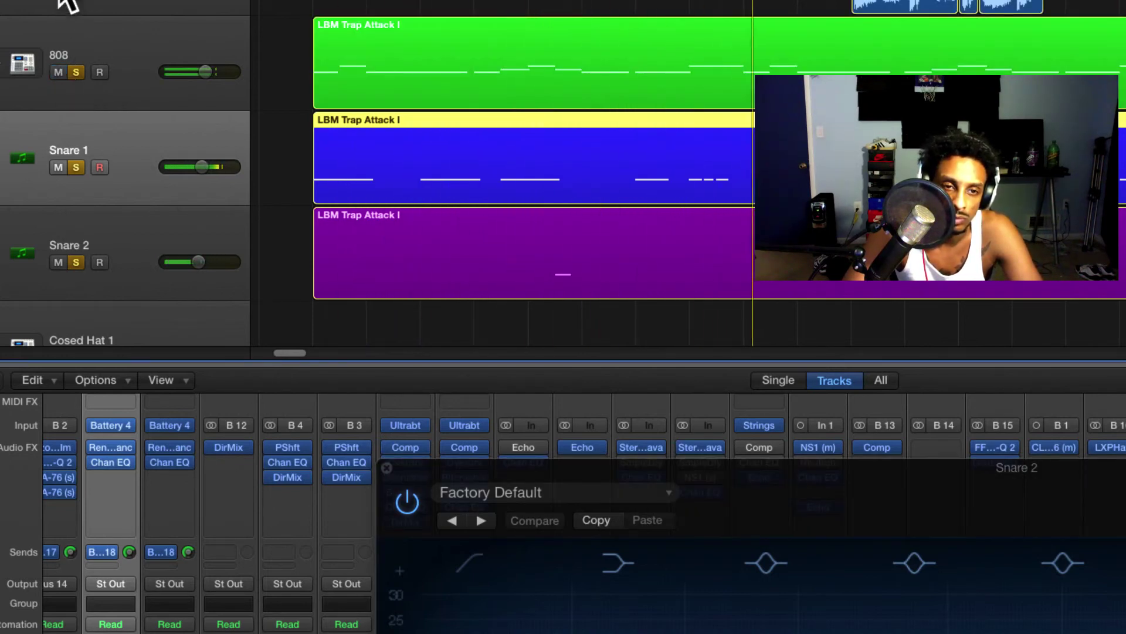
{"action": "scroll", "coordinate": [144, 156], "scroll_direction": "up", "scroll_amount": 4}
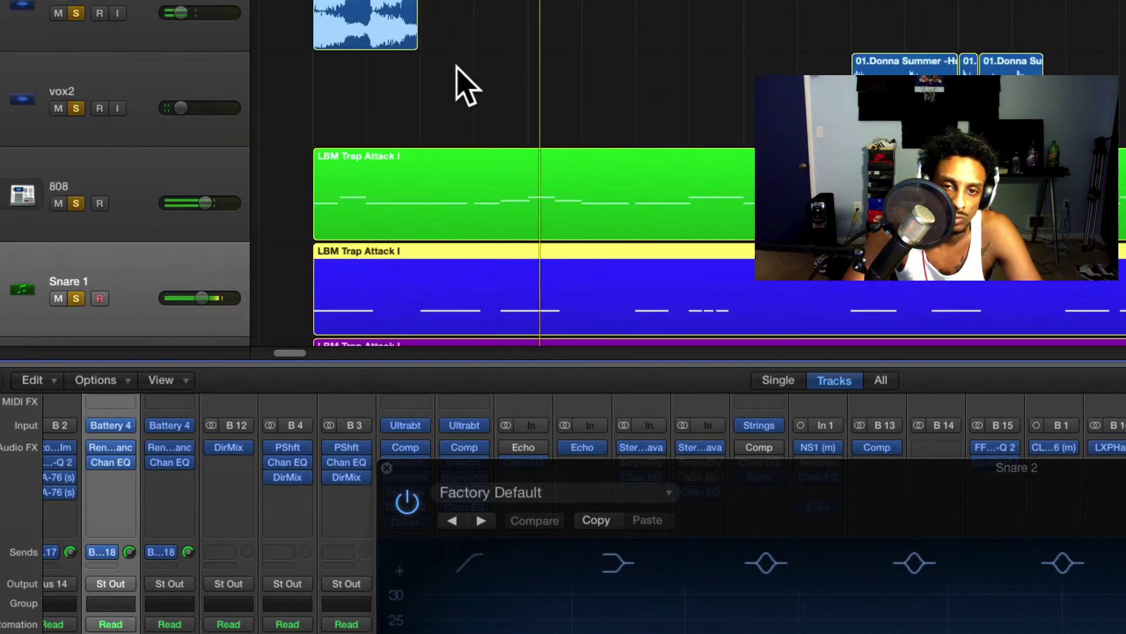
{"action": "scroll", "coordinate": [589, 332], "scroll_direction": "down", "scroll_amount": 1}
- Close the Snare 2 Channel EQ window and reduce the track heights to show the hat, percussion and Fx tracks
{"action": "left_click", "coordinate": [386, 468]}
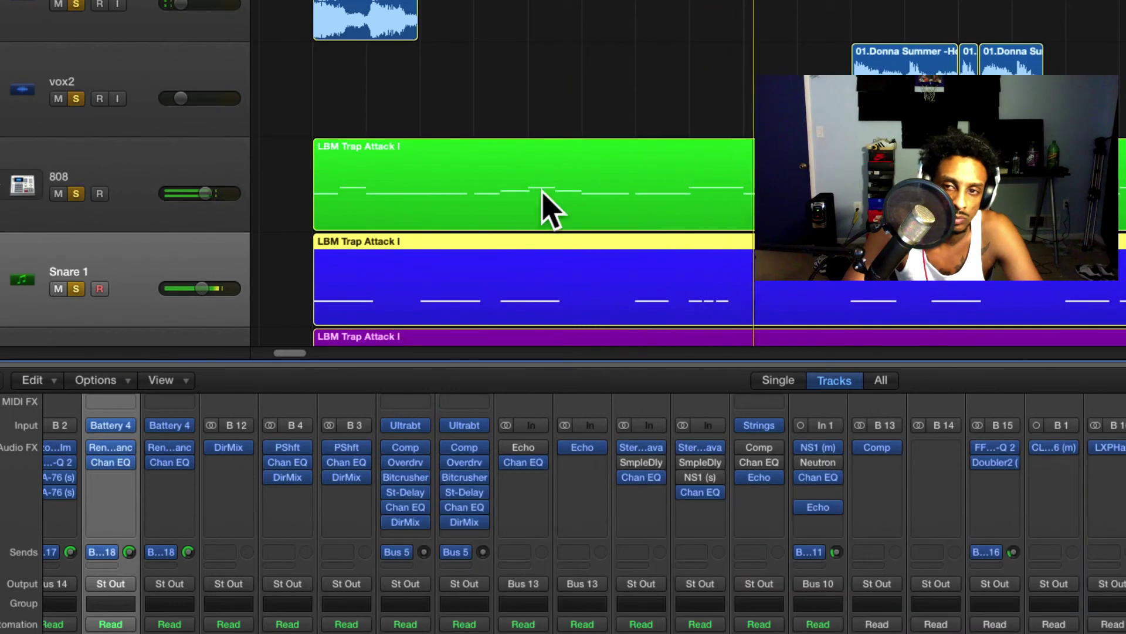
{"action": "scroll", "coordinate": [528, 205], "scroll_direction": "down", "scroll_amount": 5}
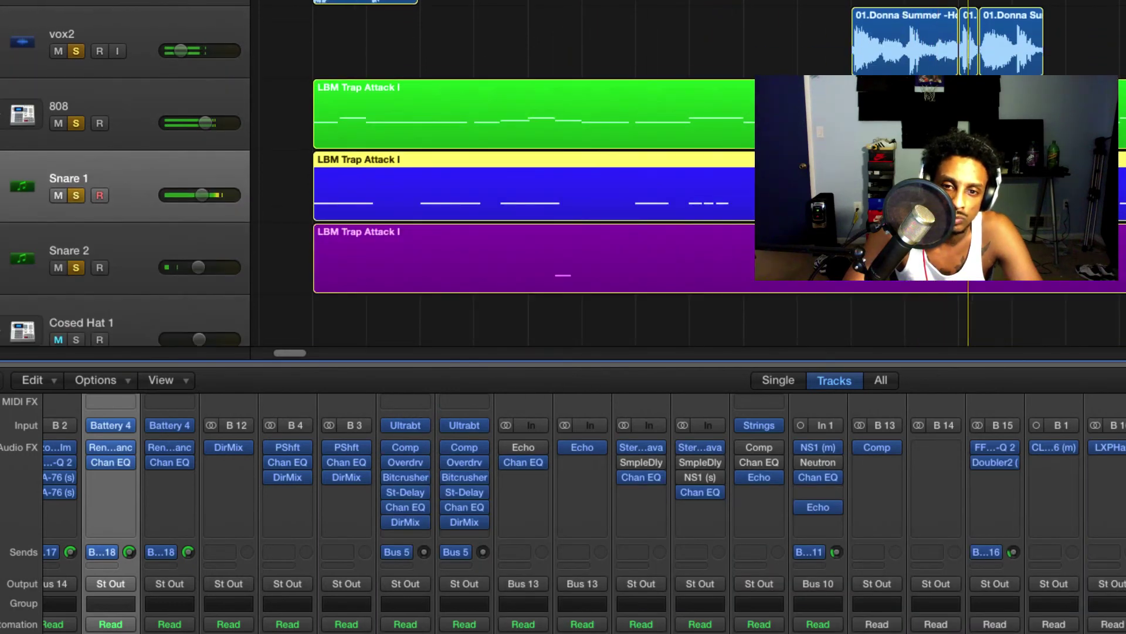
{"action": "scroll", "coordinate": [528, 176], "scroll_direction": "down", "scroll_amount": 10}
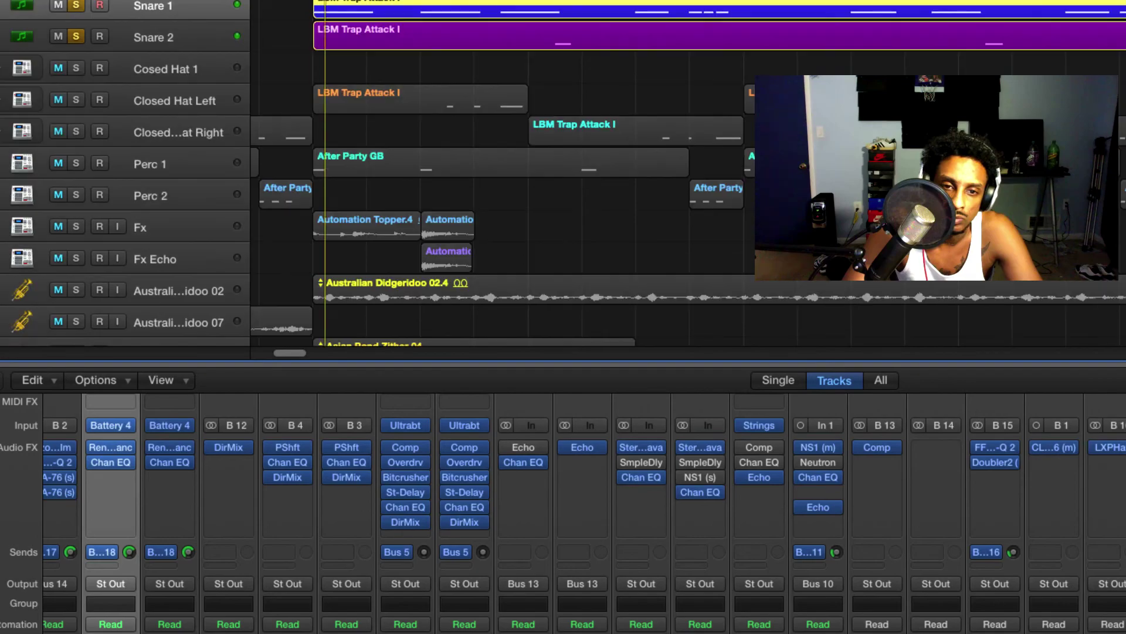